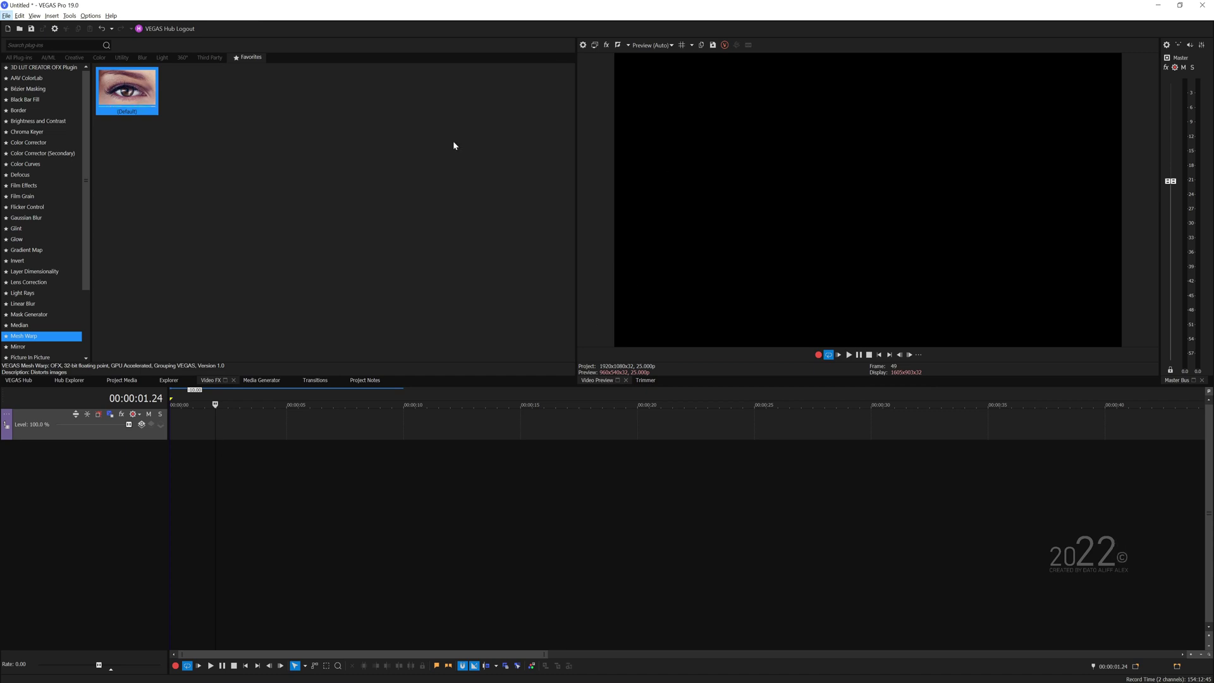
- Add the Starry Sky Noise Texture at the start of the empty video track and expand its Frequency, Offset and Noise parameters settings
left_click(260, 381)
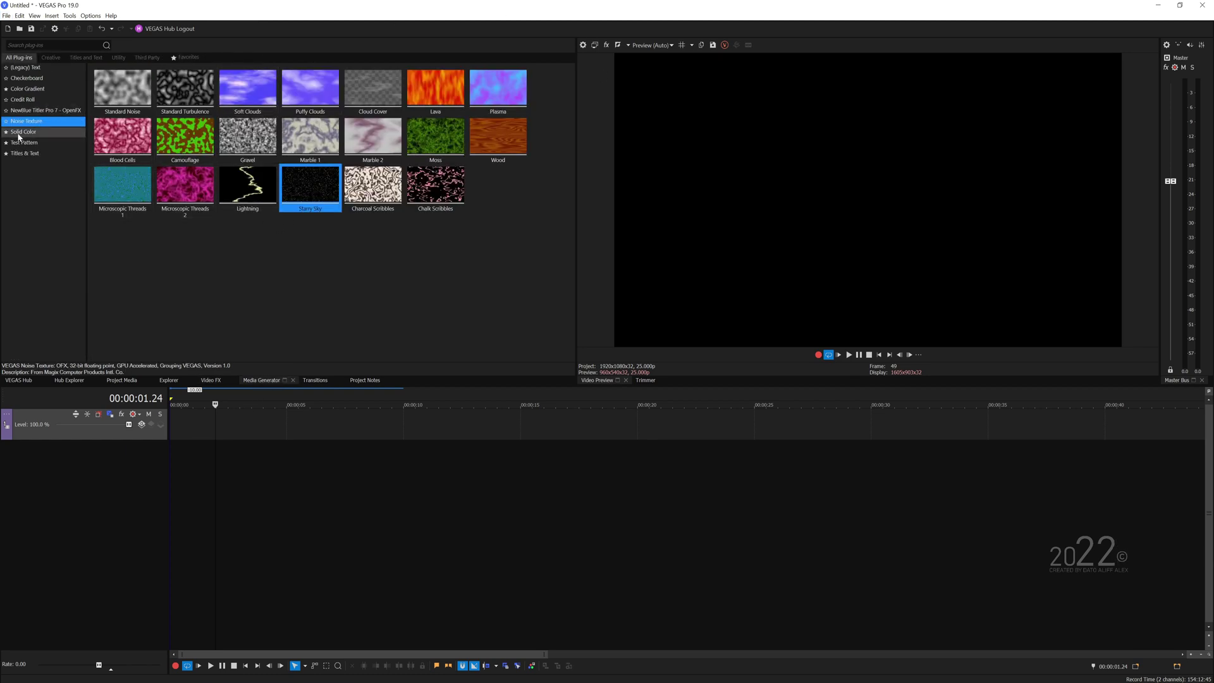
left_click_drag(306, 195, 252, 410)
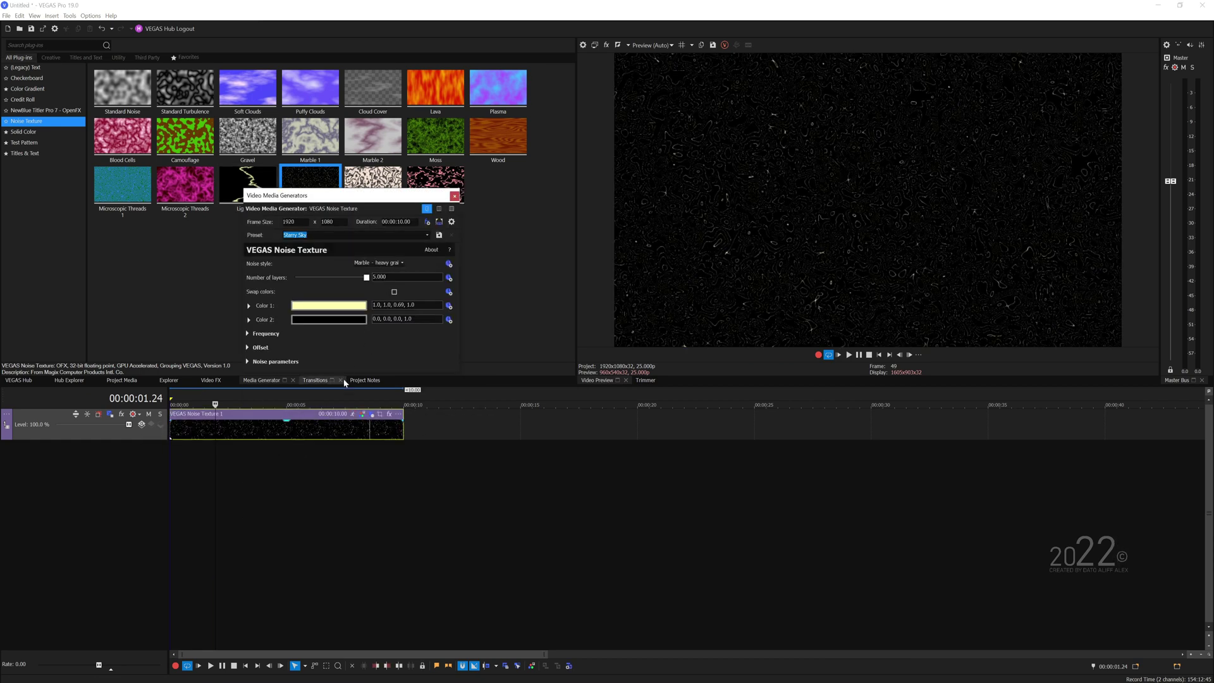
left_click(248, 334)
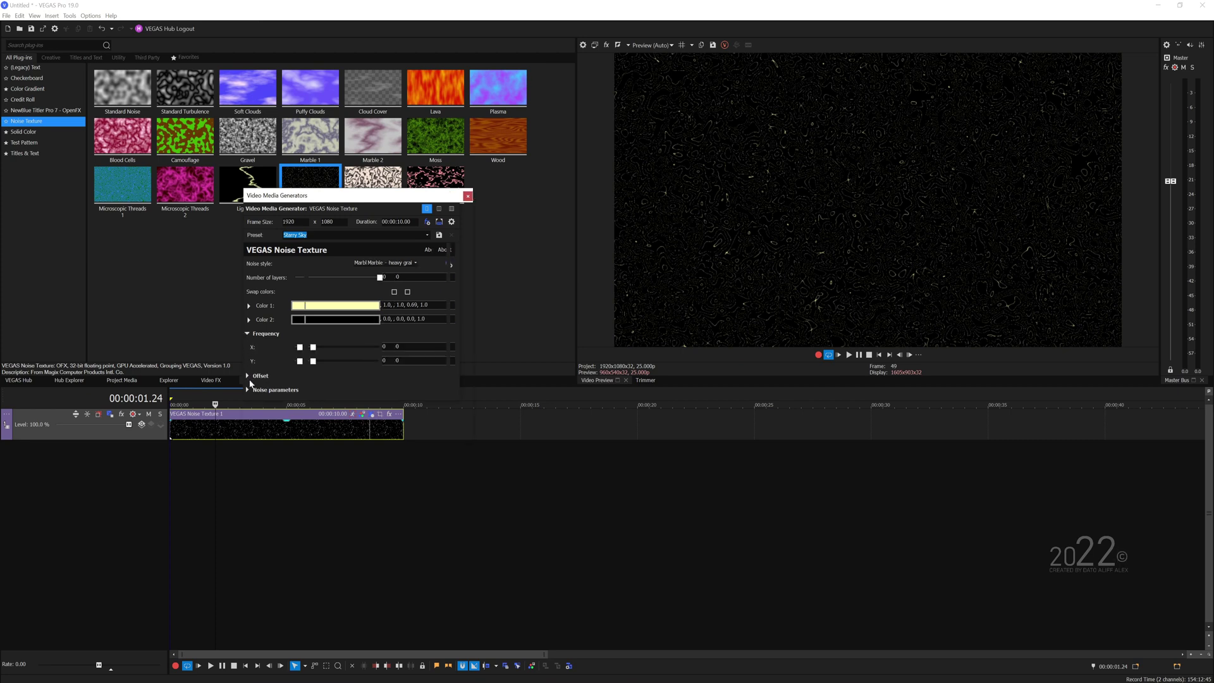
left_click(250, 376)
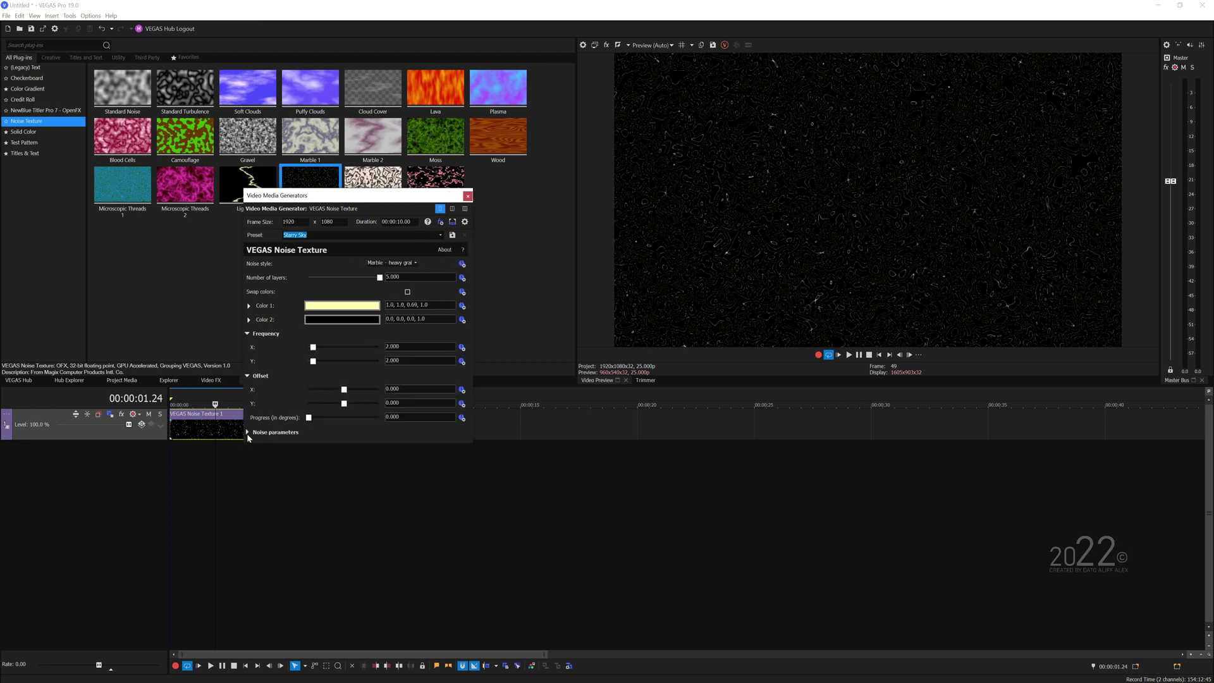
left_click(247, 433)
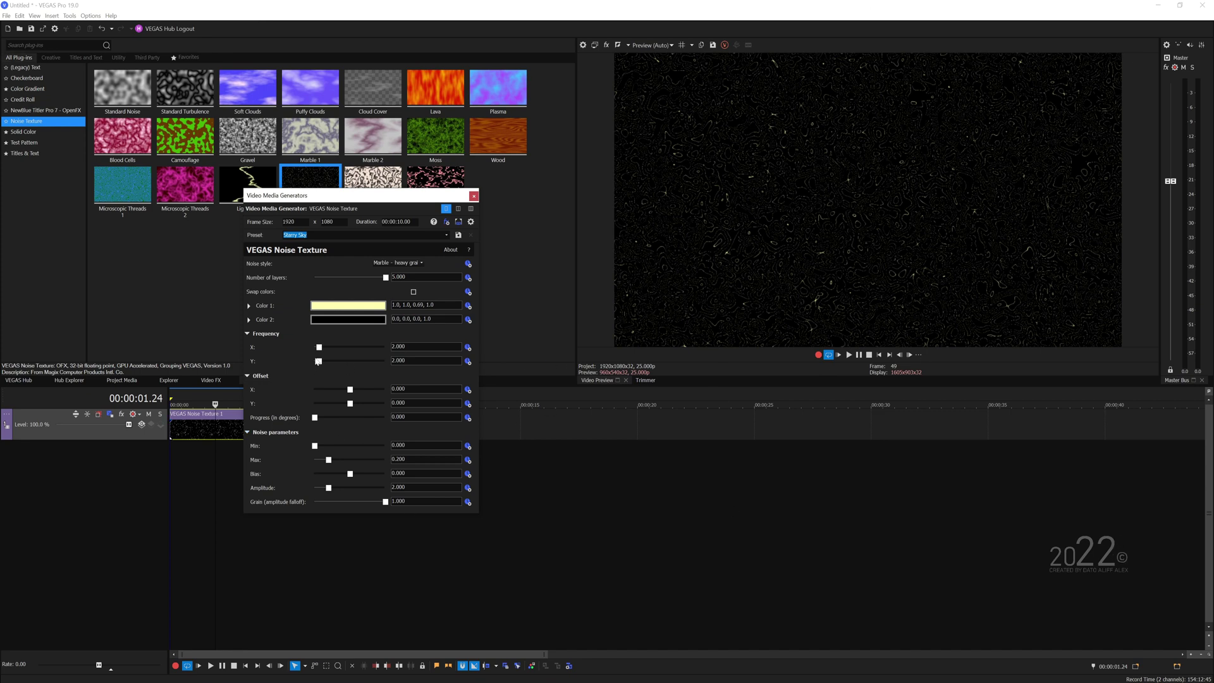
- Set the texture's Frequency Y to 0.001, Min to 0.067, Max to 0.156, Bias to 0.214, Amplitude to 2.098 and Grain to 0.897
left_click_drag(317, 361, 308, 361)
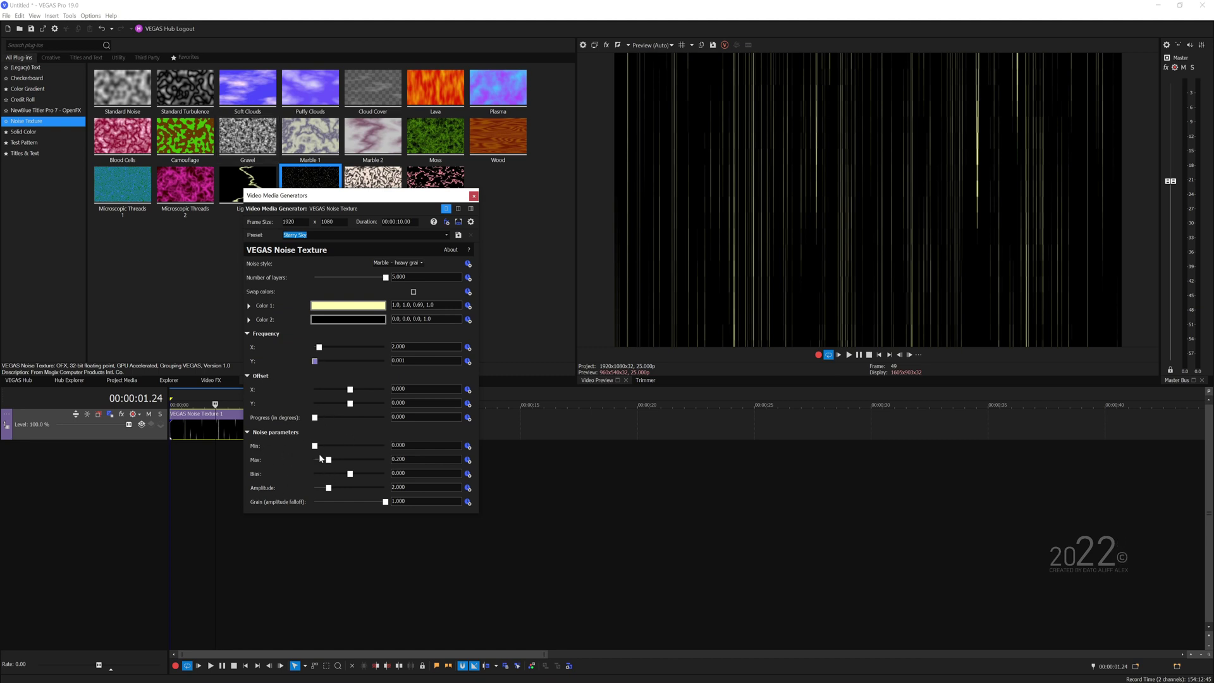
left_click_drag(315, 446, 319, 446)
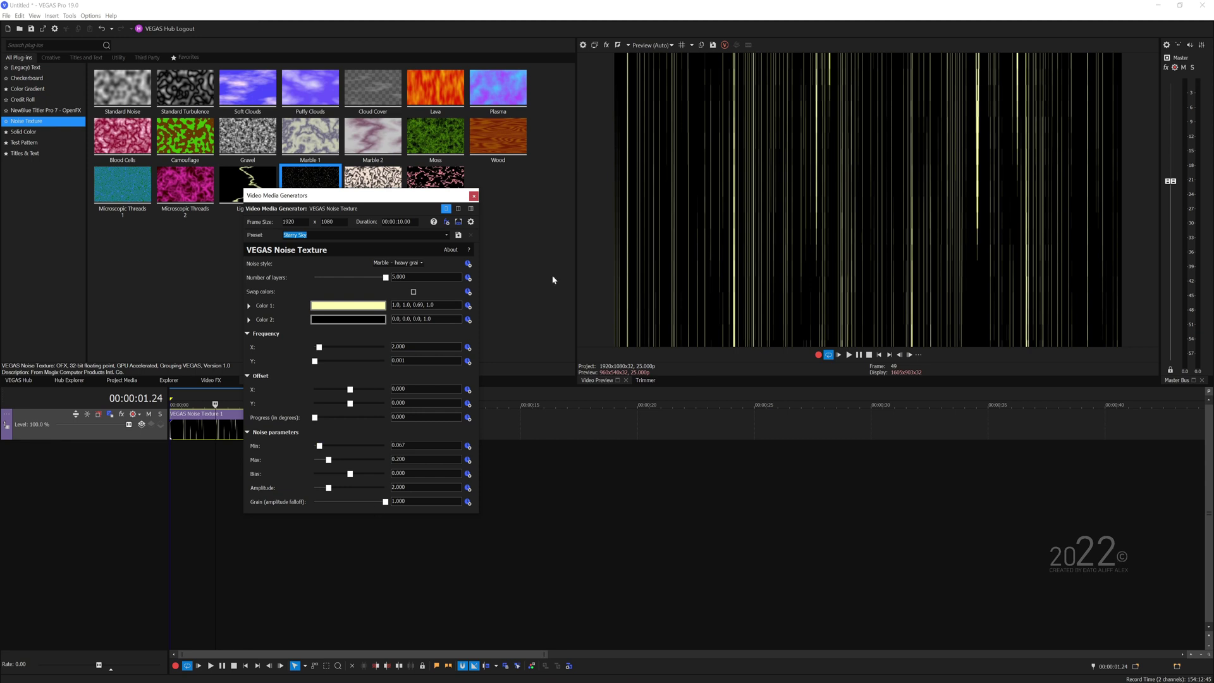
left_click_drag(349, 473, 374, 507)
left_click(205, 433)
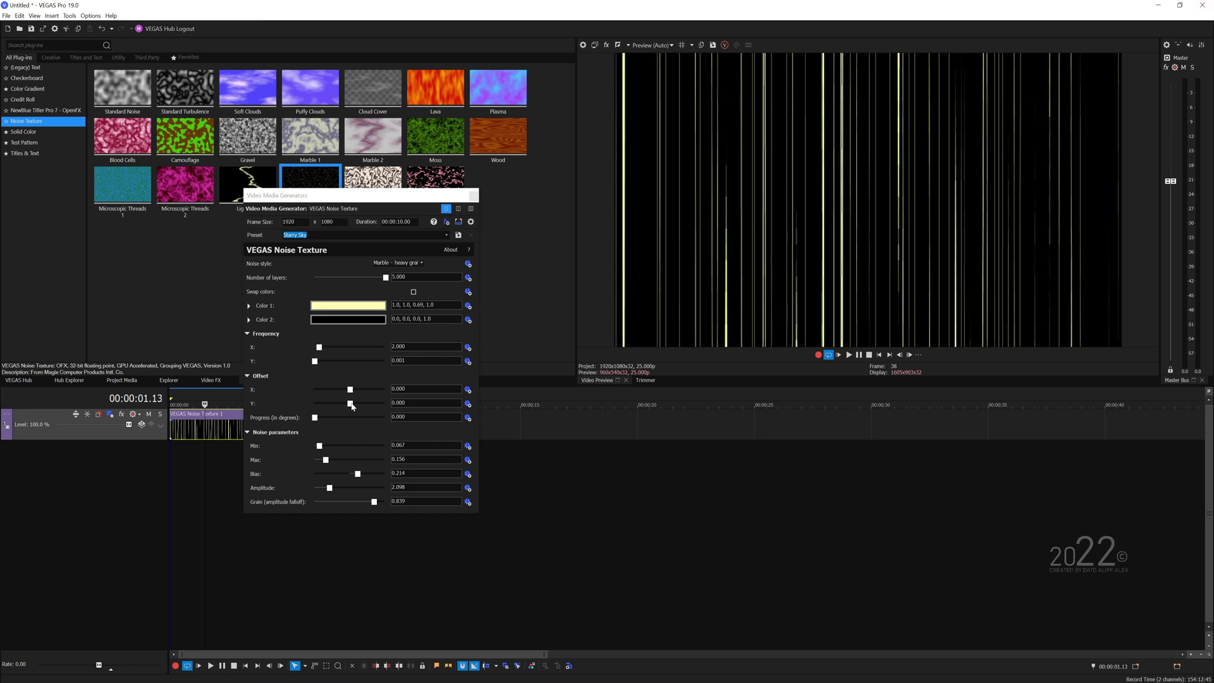
left_click_drag(349, 404, 354, 457)
left_click_drag(374, 502, 378, 504)
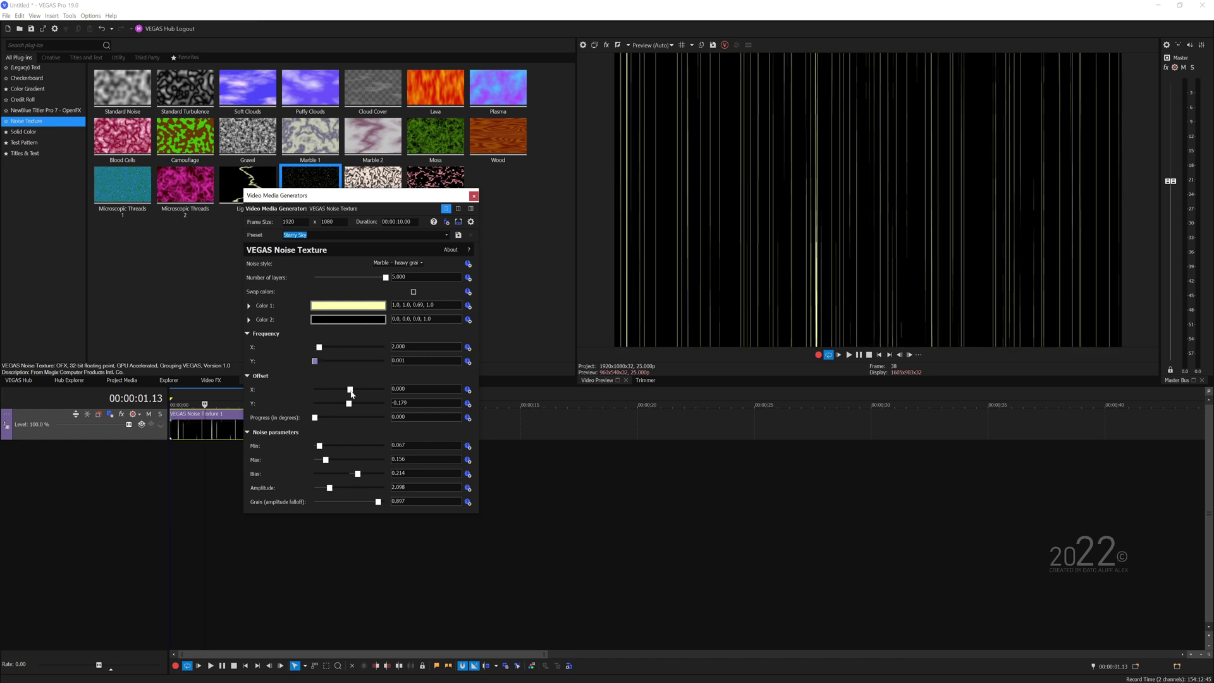
- Try different Offset Y values on the noise texture, ending at -0.402, with the generator settings moved clear of the preview
left_click_drag(349, 404, 347, 416)
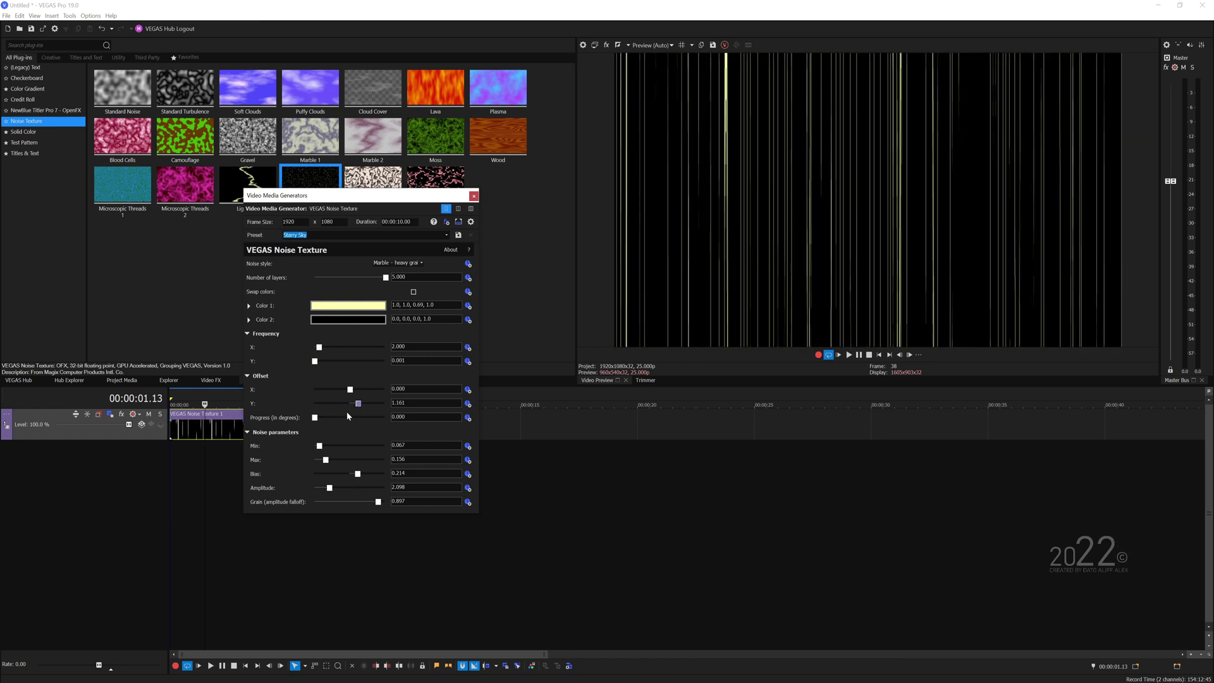
left_click_drag(354, 195, 501, 183)
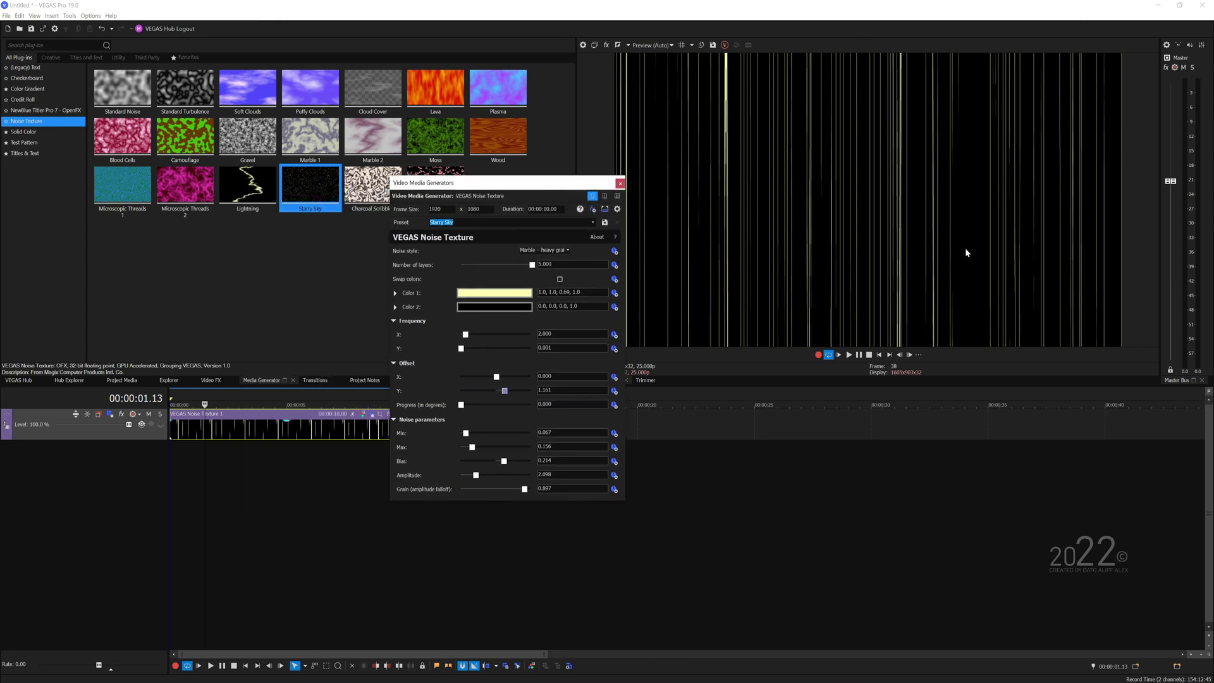
left_click_drag(583, 183, 493, 163)
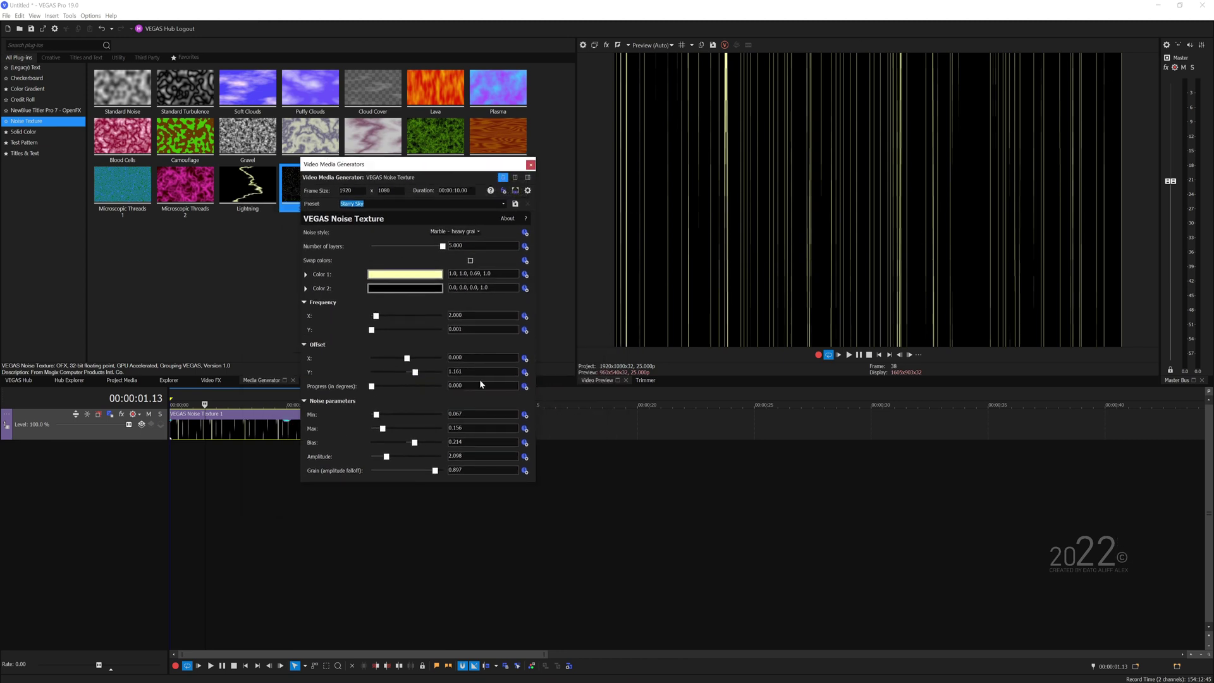
left_click_drag(413, 372, 403, 379)
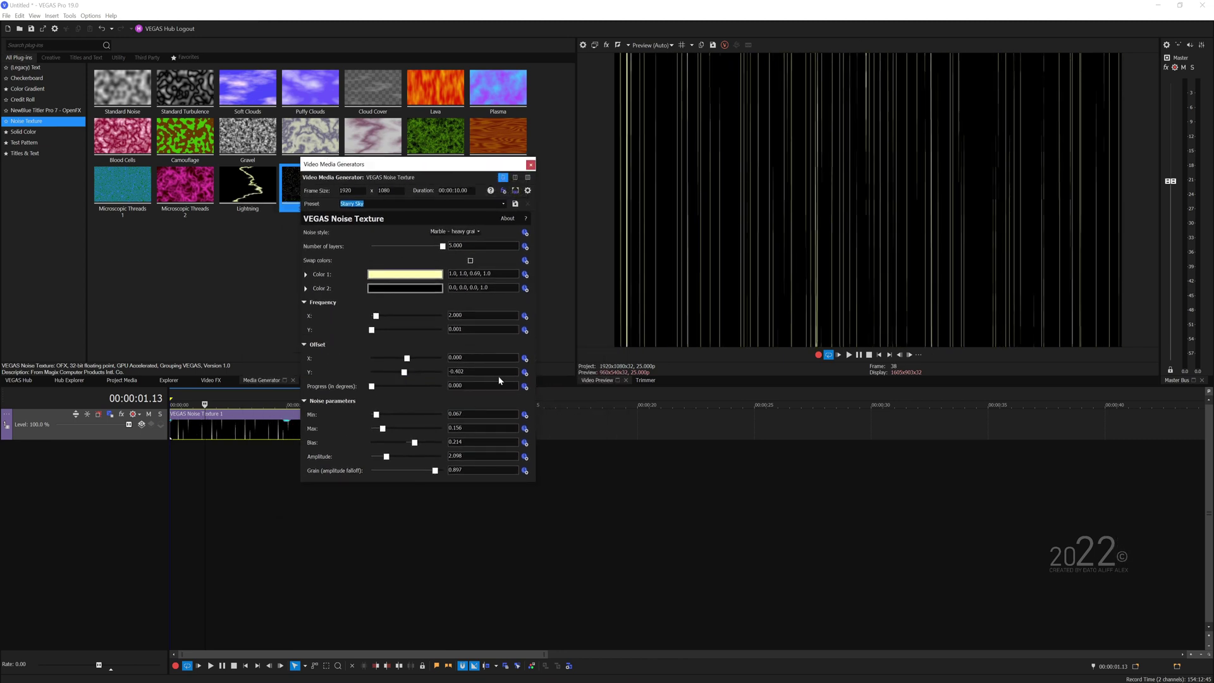
- Enable animation for the noise texture's Offset Y and add a keyframe with value -5.000 at 00:00:10.00
left_click(525, 373)
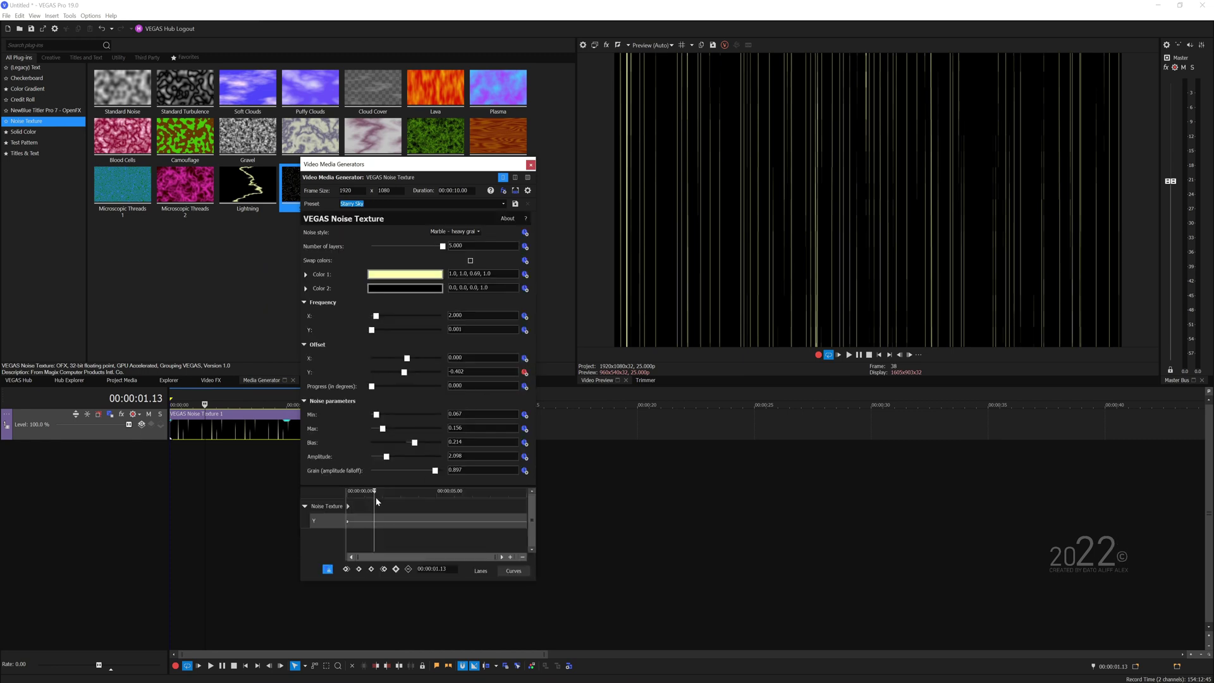
left_click_drag(375, 497, 531, 502)
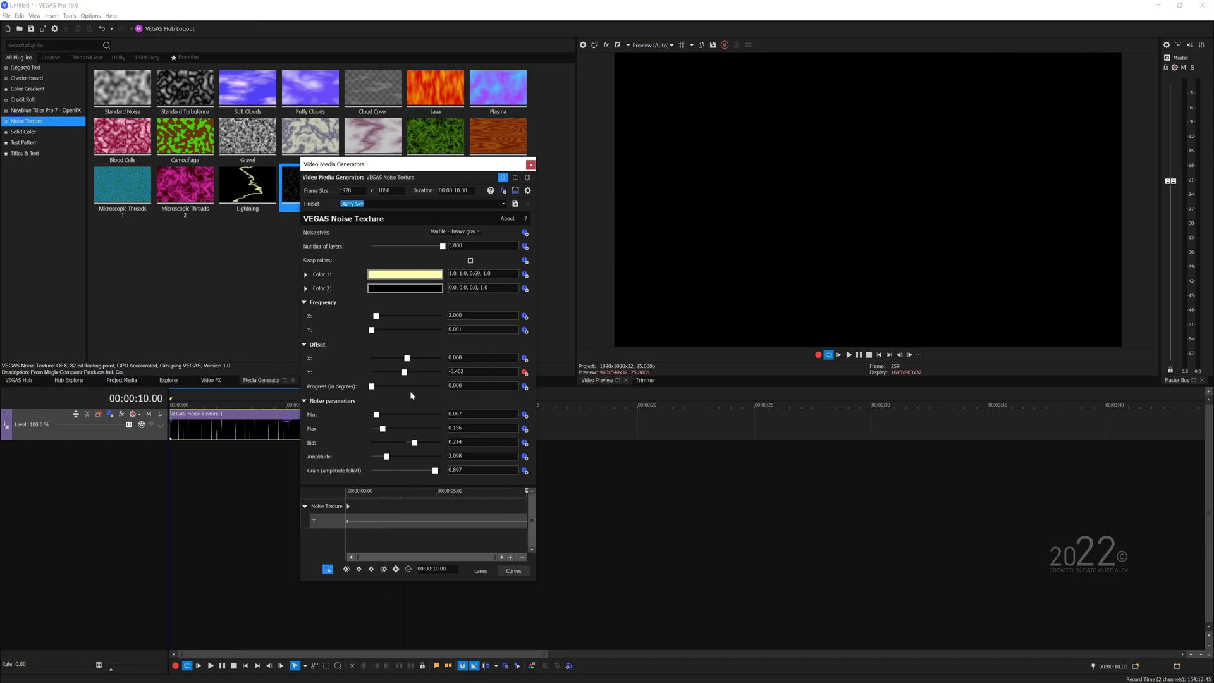
left_click_drag(405, 372, 347, 372)
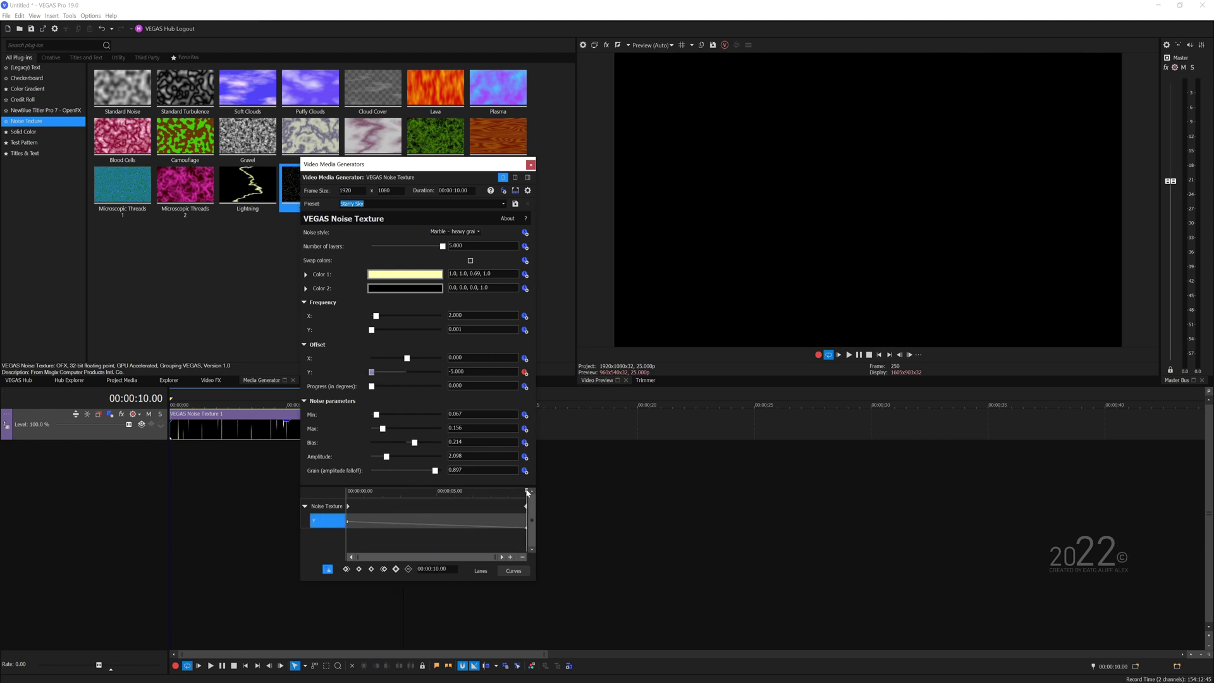
- Play back the Offset Y animation from the start of the timeline to check how the streaks move
left_click_drag(528, 492, 348, 492)
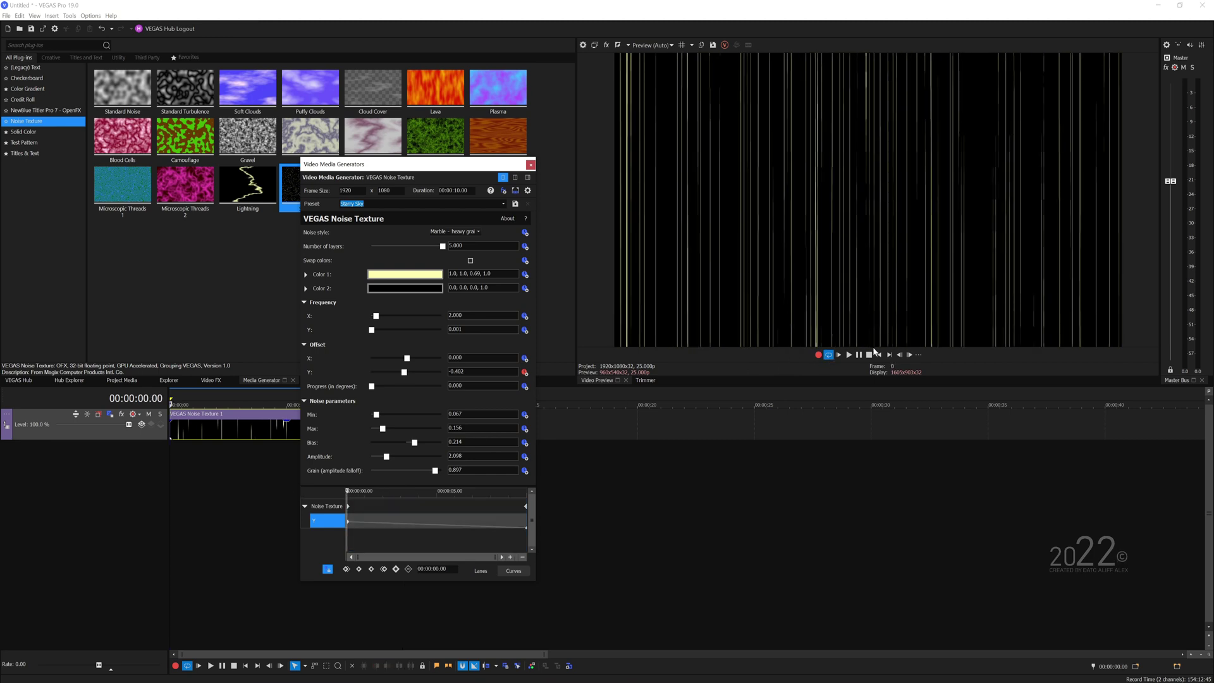
left_click(849, 354)
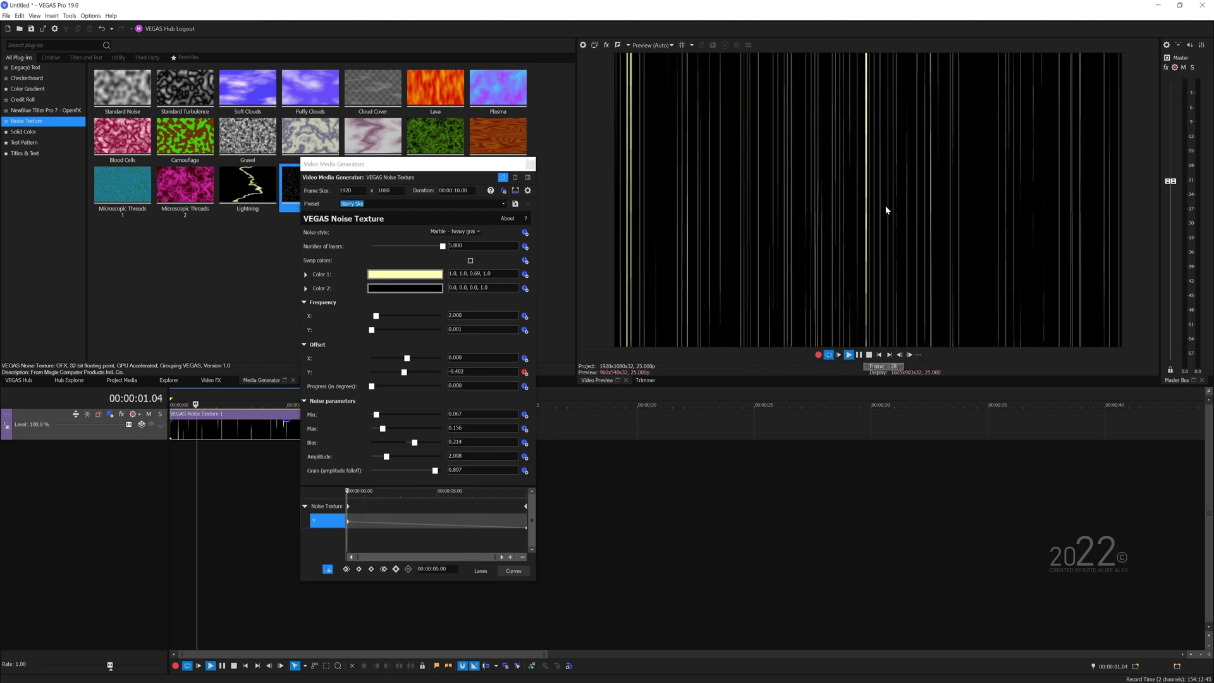
left_click(858, 354)
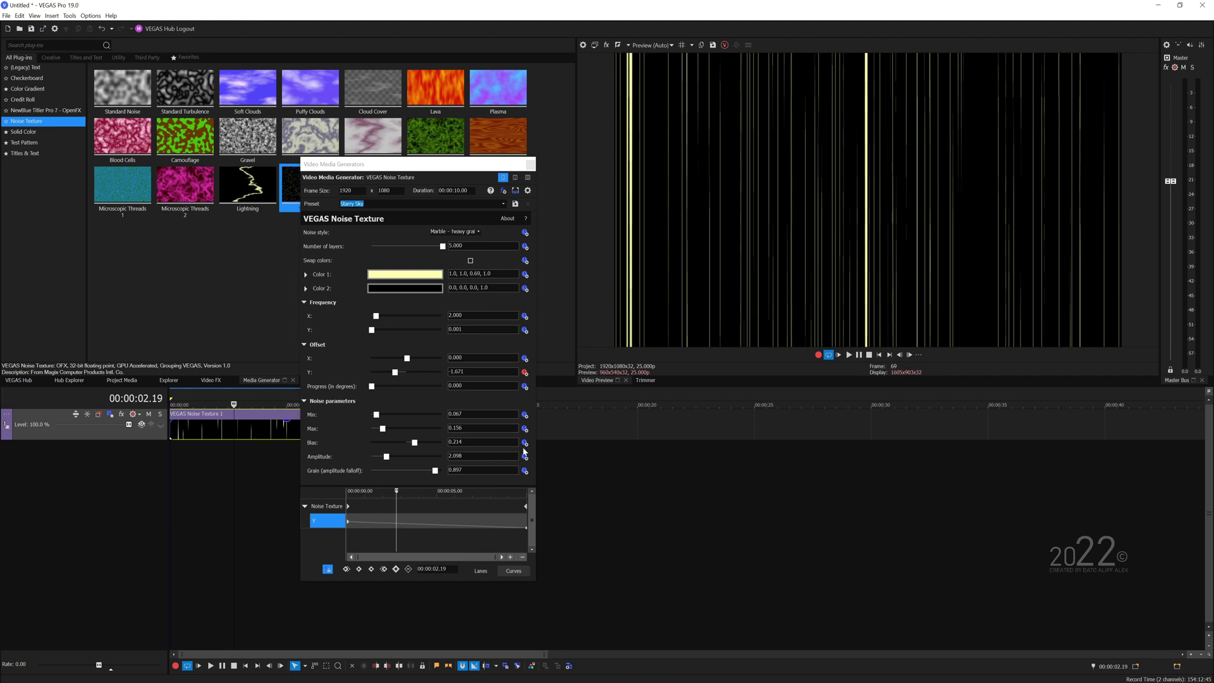
- Set the starting Offset Y keyframe at 00:00:00.00 to 5.000 and preview the streak movement
left_click_drag(397, 493, 345, 496)
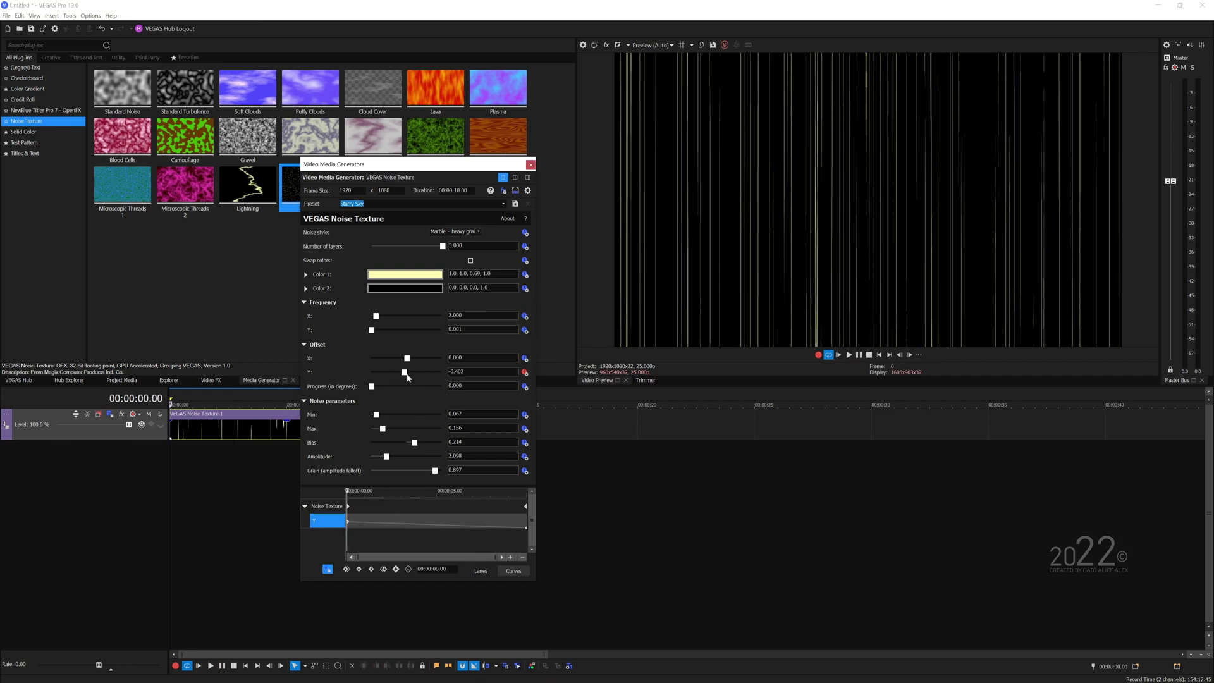
left_click_drag(405, 372, 449, 374)
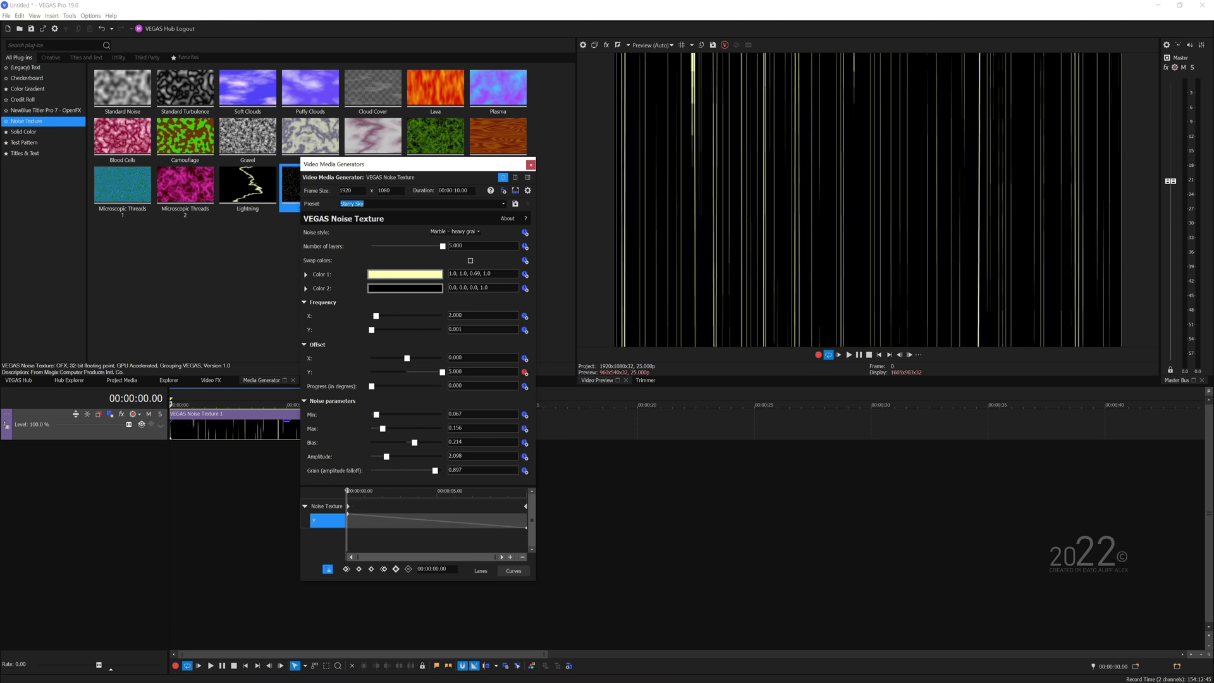
left_click_drag(347, 492, 563, 497)
left_click(851, 356)
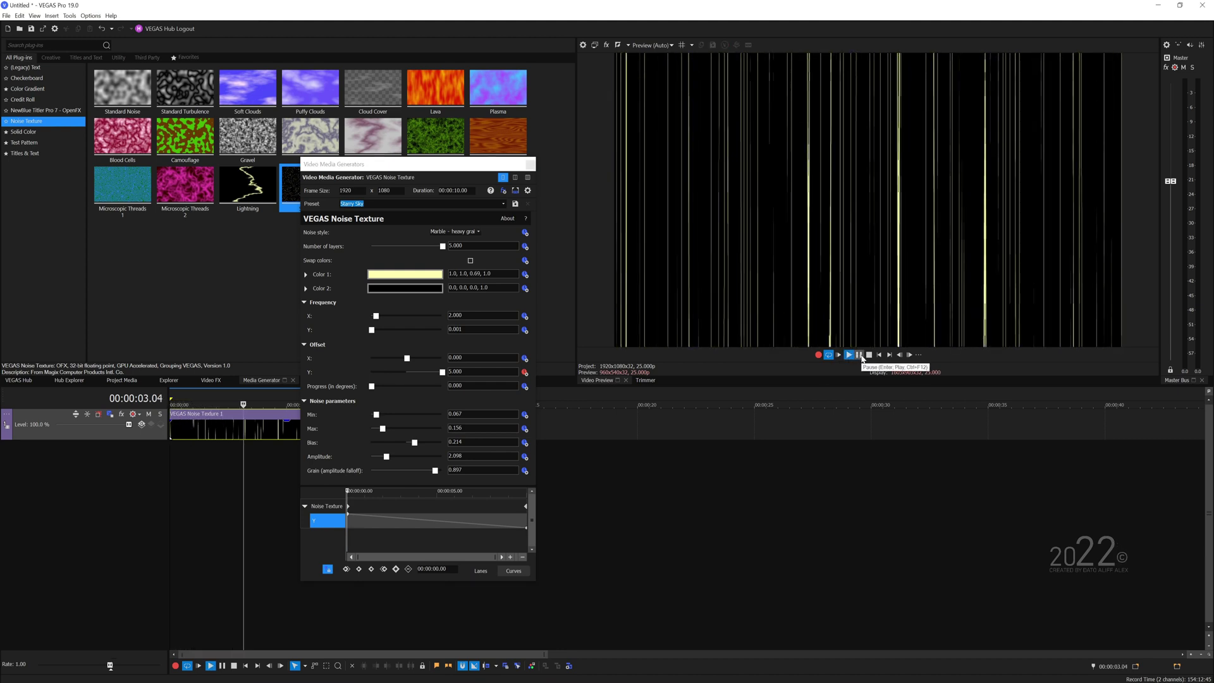
left_click(860, 356)
- Move the ending Offset Y keyframe earlier to 00:00:04.07 and preview the faster movement
left_click_drag(528, 504, 424, 506)
left_click(840, 356)
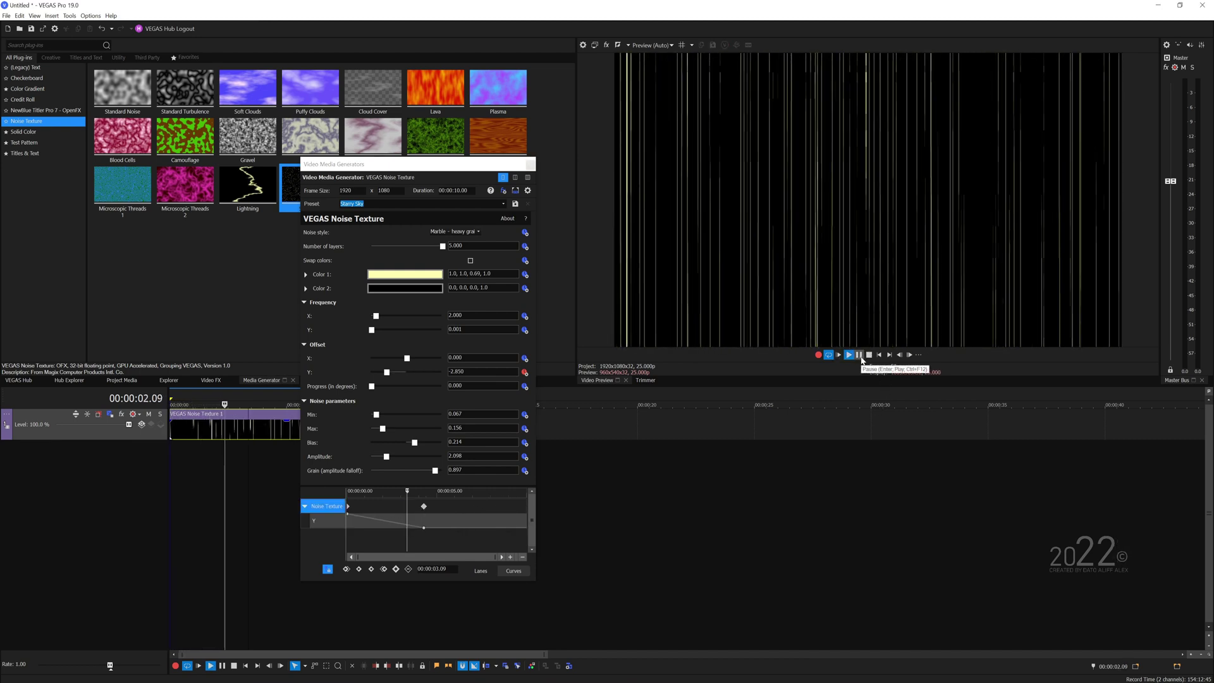
left_click(859, 355)
- Trim the end of the noise texture event to the last keyframe at 00:00:04.07 and check its generator settings
left_click(424, 505)
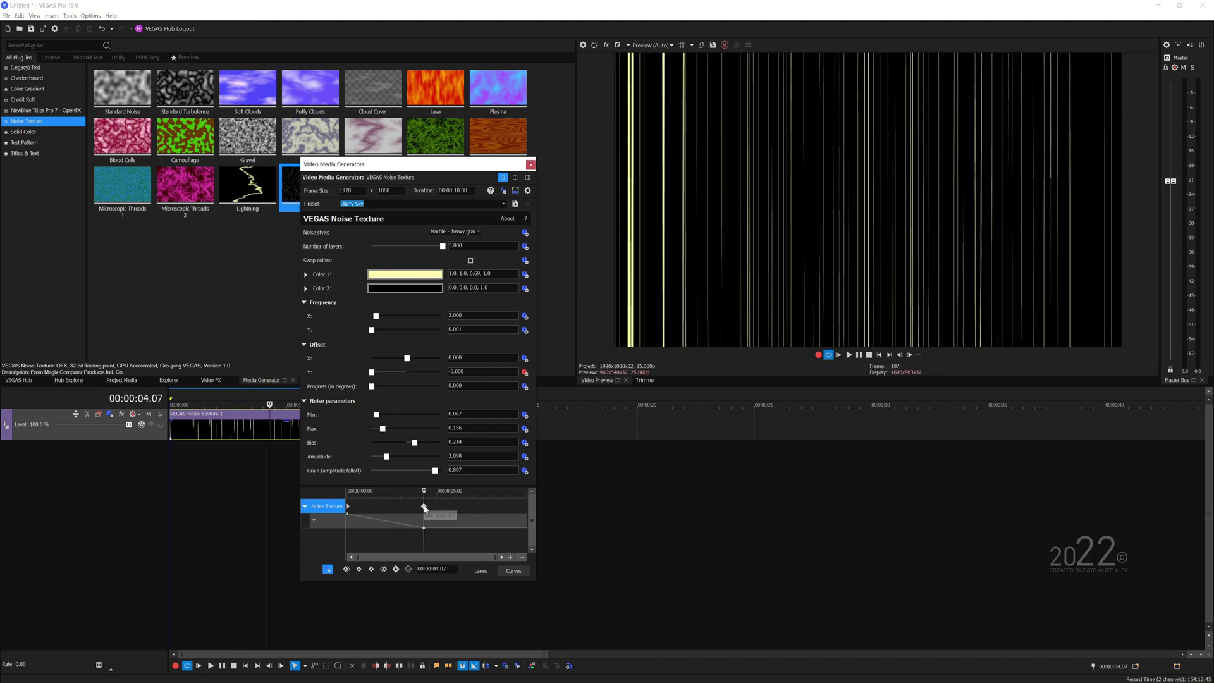
left_click(531, 163)
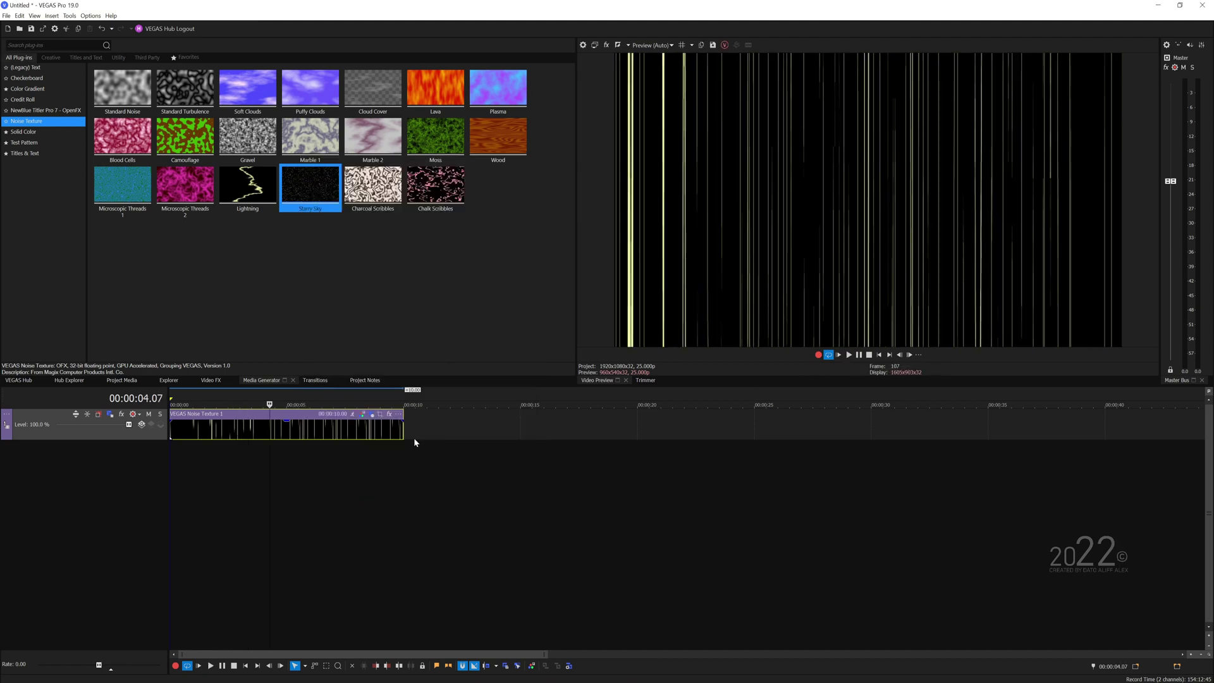
left_click_drag(402, 430, 268, 439)
left_click(239, 415)
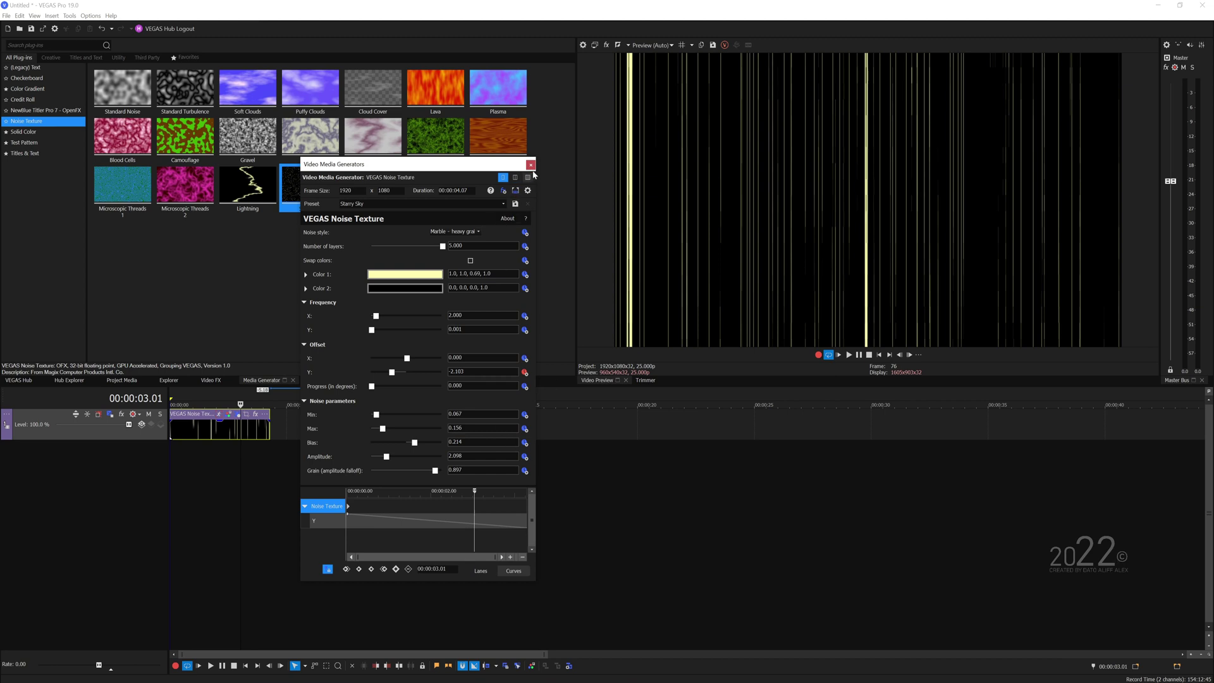
left_click(531, 165)
- Play back the trimmed noise texture event from near its start
left_click(183, 427)
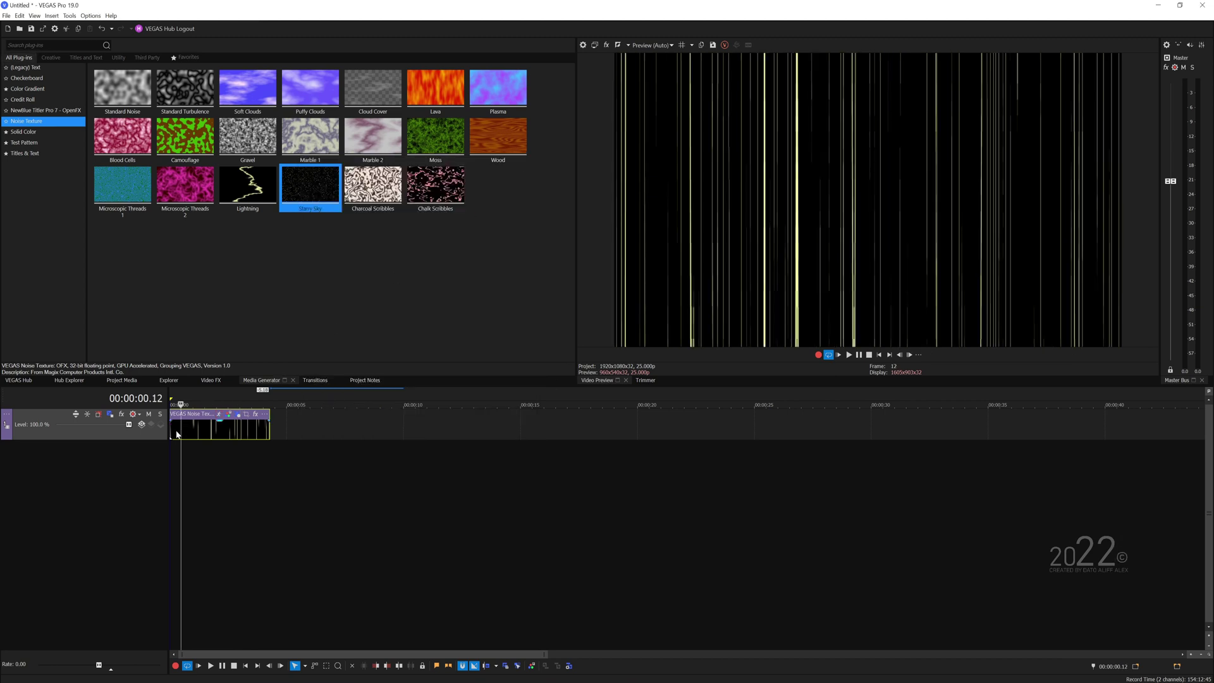
left_click(178, 434)
key("space")
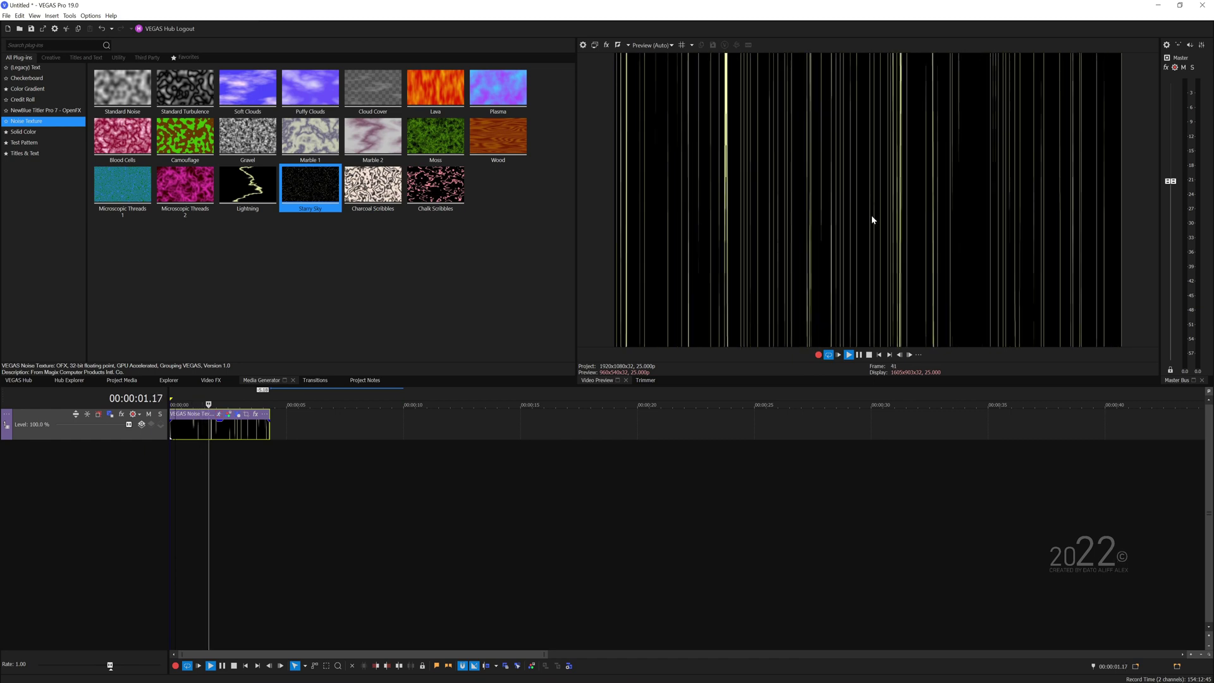
key("space")
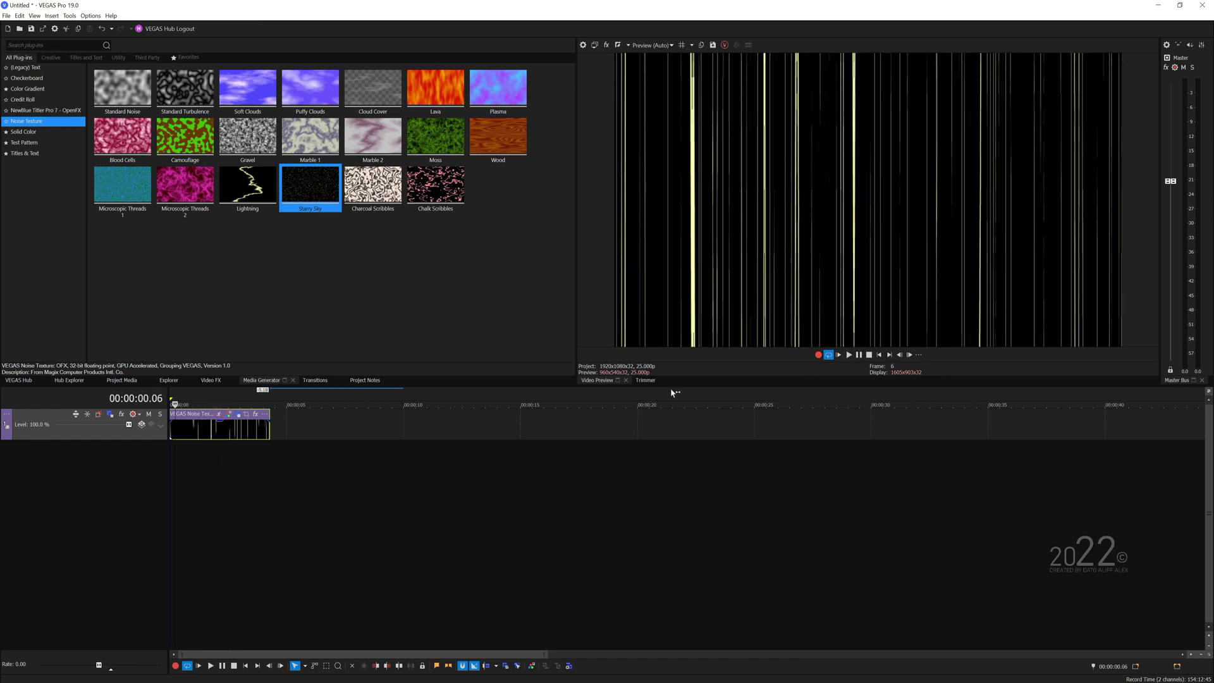
- Change the noise texture's Color 1 to a pinkish red with values 1.0, 0.3, 0.33, 1.0 and close the generator settings
left_click(239, 414)
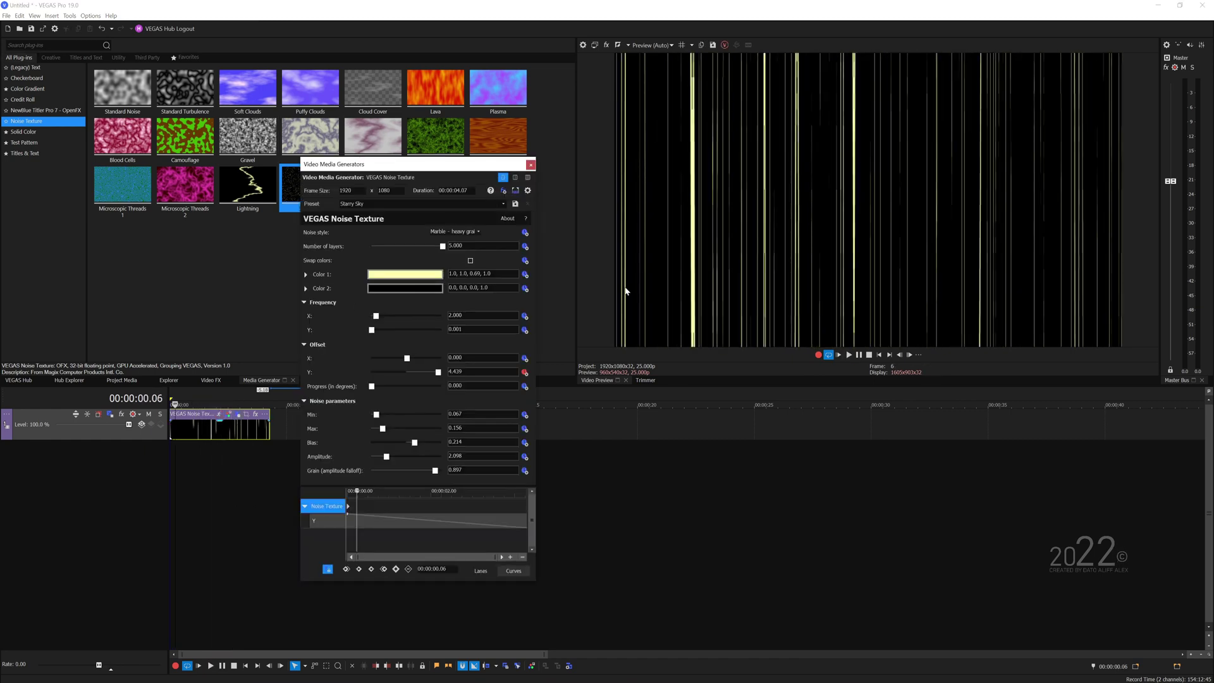
left_click(419, 275)
left_click_drag(406, 339, 359, 368)
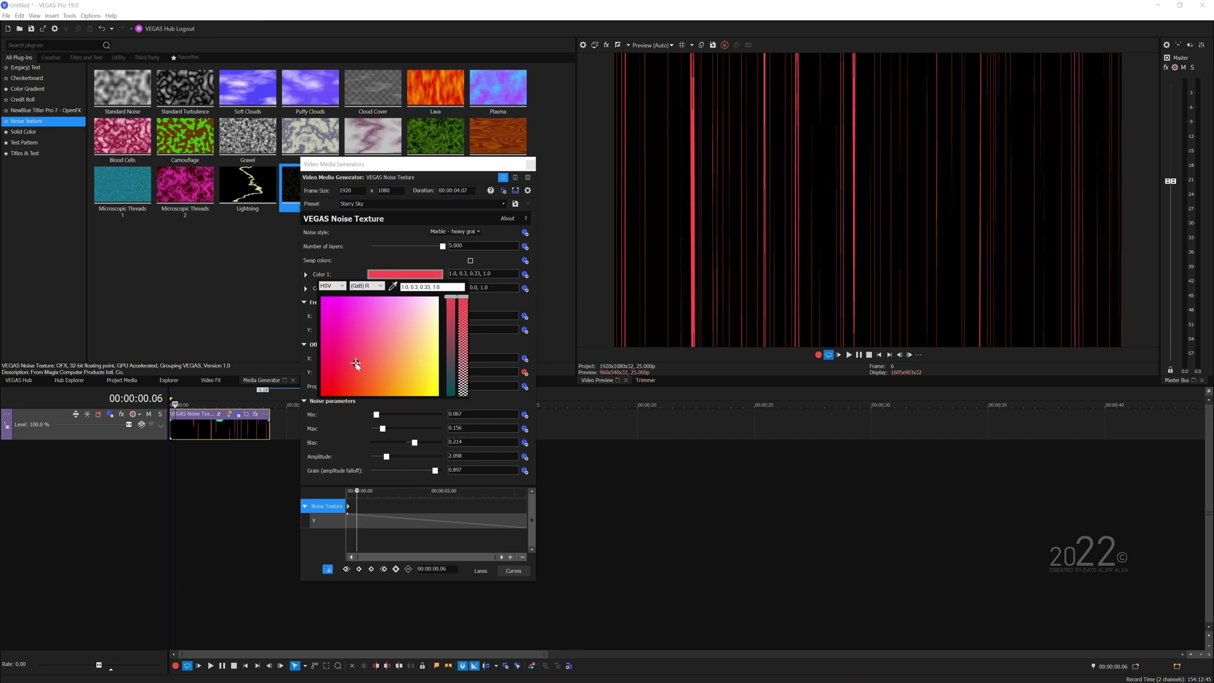
left_click(527, 168)
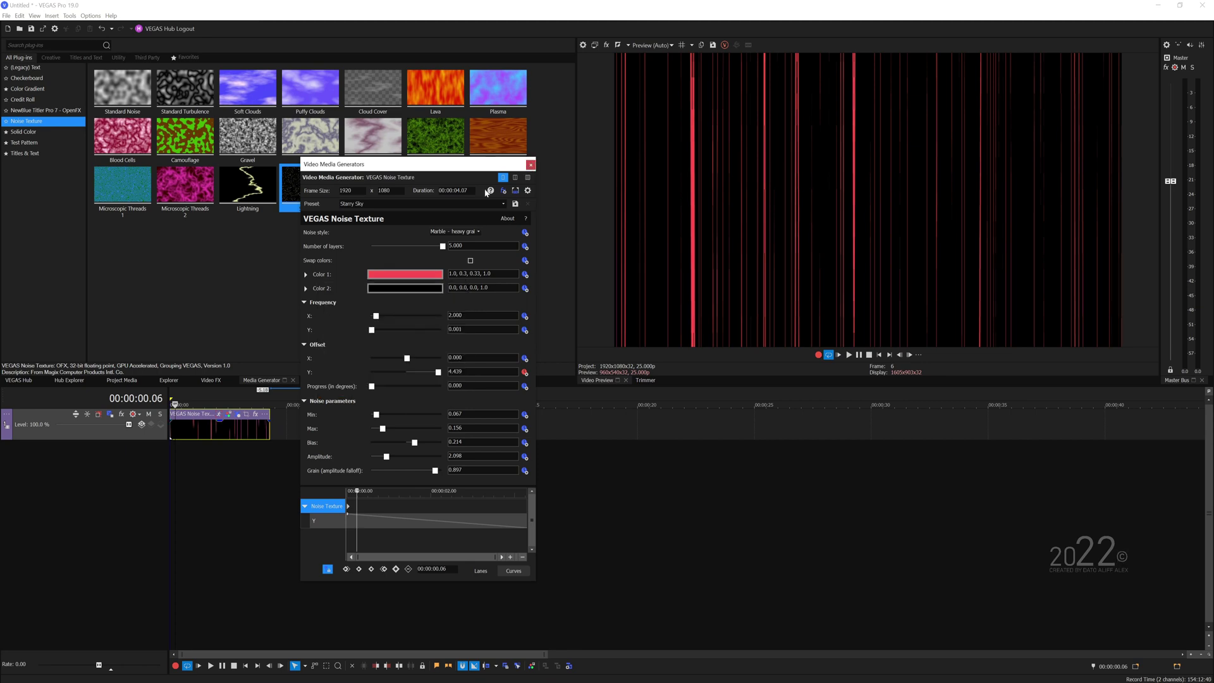
left_click(531, 165)
- Play back the recoloured streaks briefly and inspect the event on the timeline
left_click(849, 355)
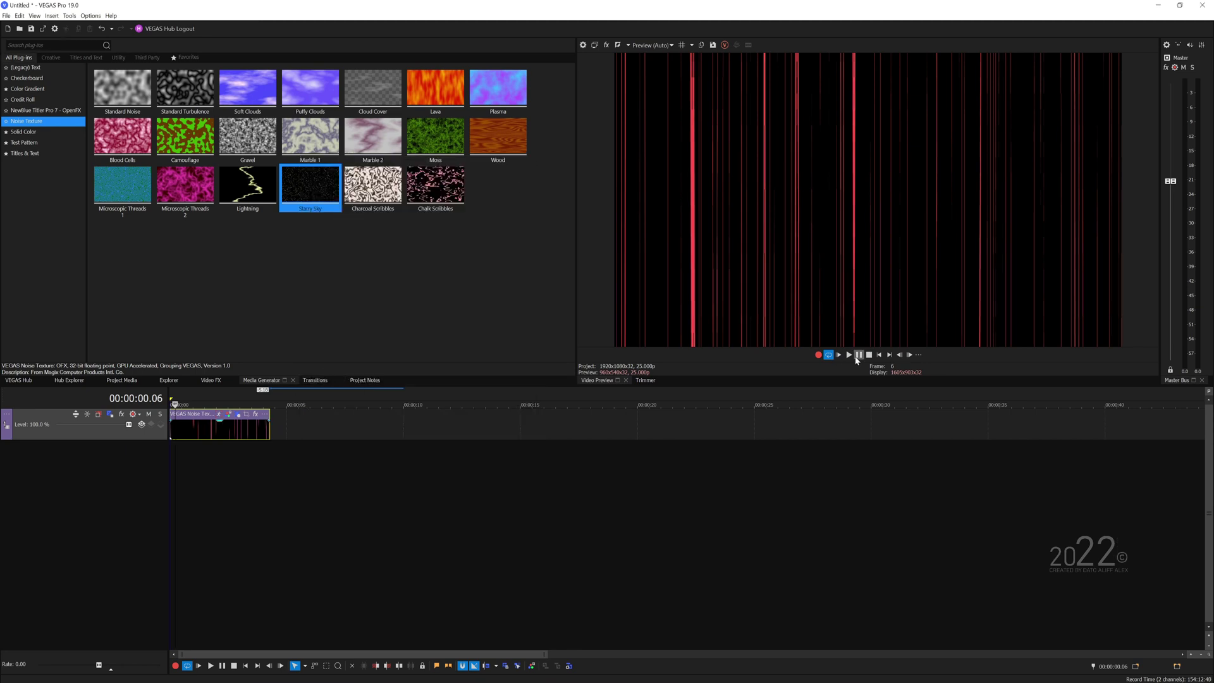
left_click(858, 354)
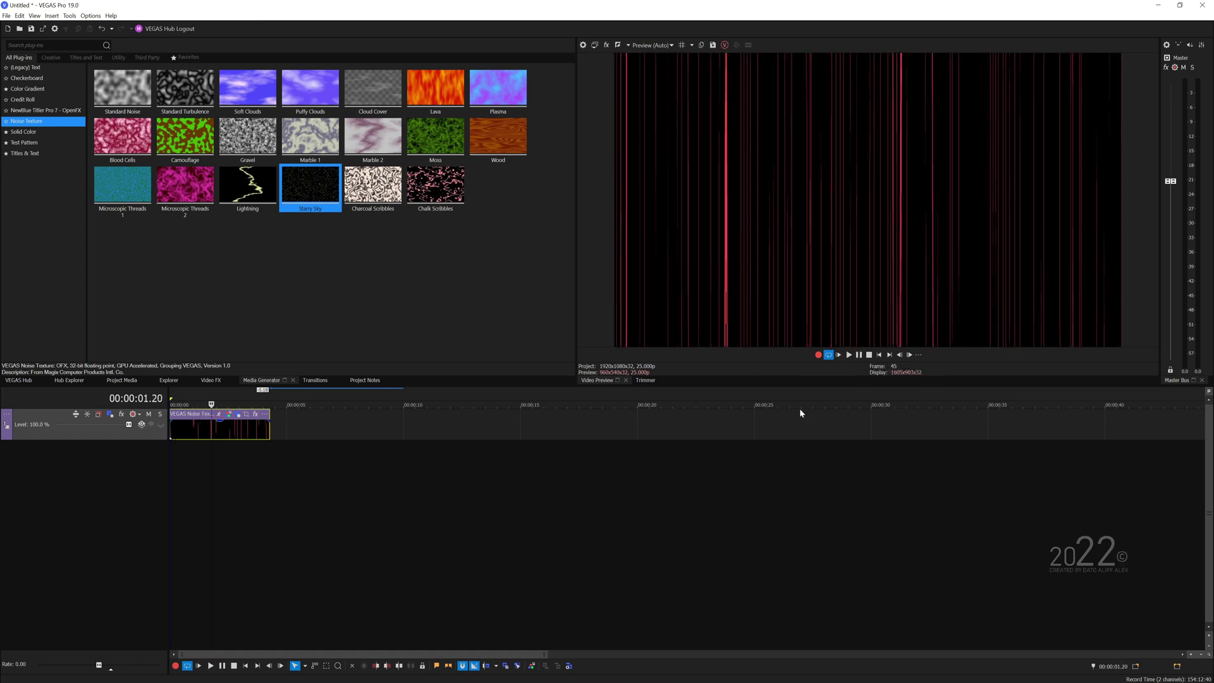
scroll(382, 507, "up", 5)
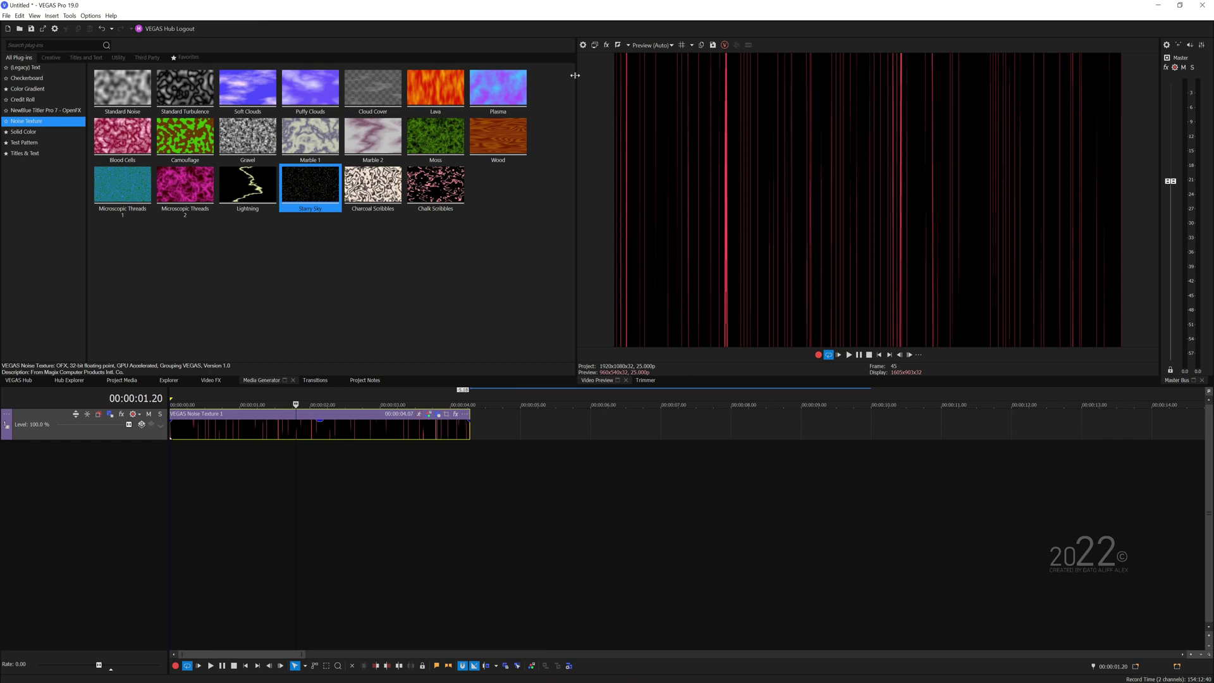
- Apply the default Mesh Warp video effect to the noise texture event
left_click(204, 382)
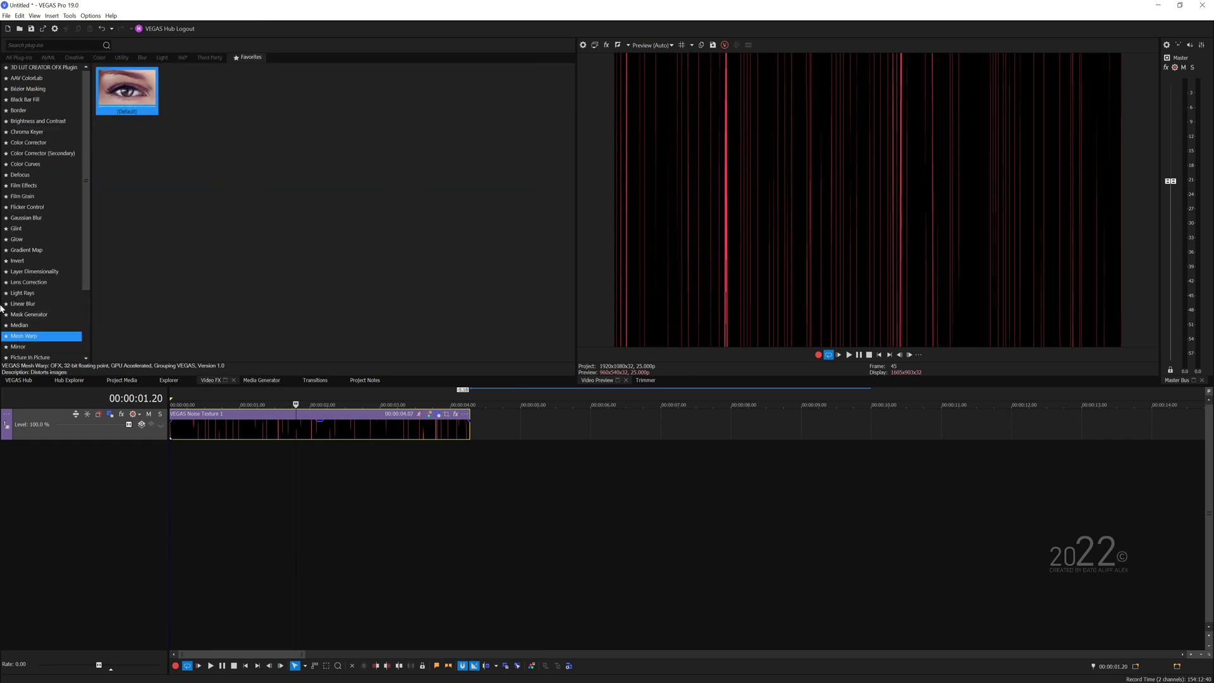
left_click_drag(137, 95, 140, 97)
left_click_drag(297, 436, 298, 437)
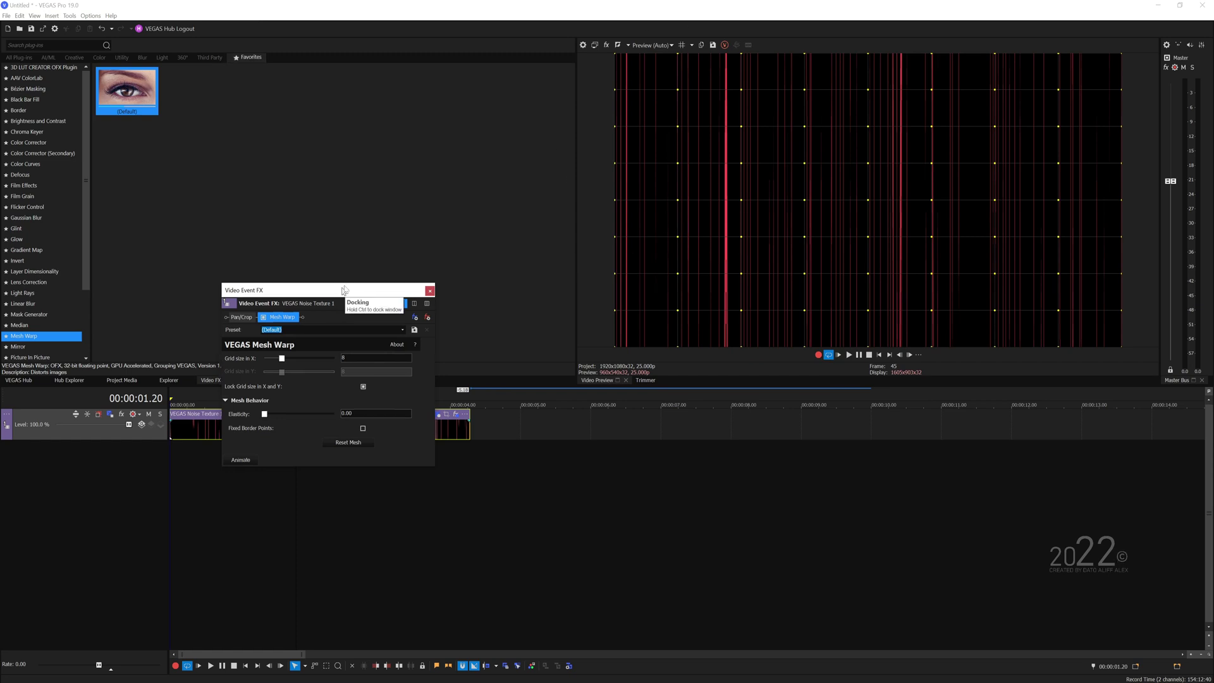
left_click_drag(316, 293, 351, 242)
- Set the Mesh Warp grid size to 16 with X and Y locked together, and set elasticity to 1.00
mouse_move(313, 310)
left_mouse_down()
mouse_move(336, 311)
mouse_move(329, 327)
left_mouse_up()
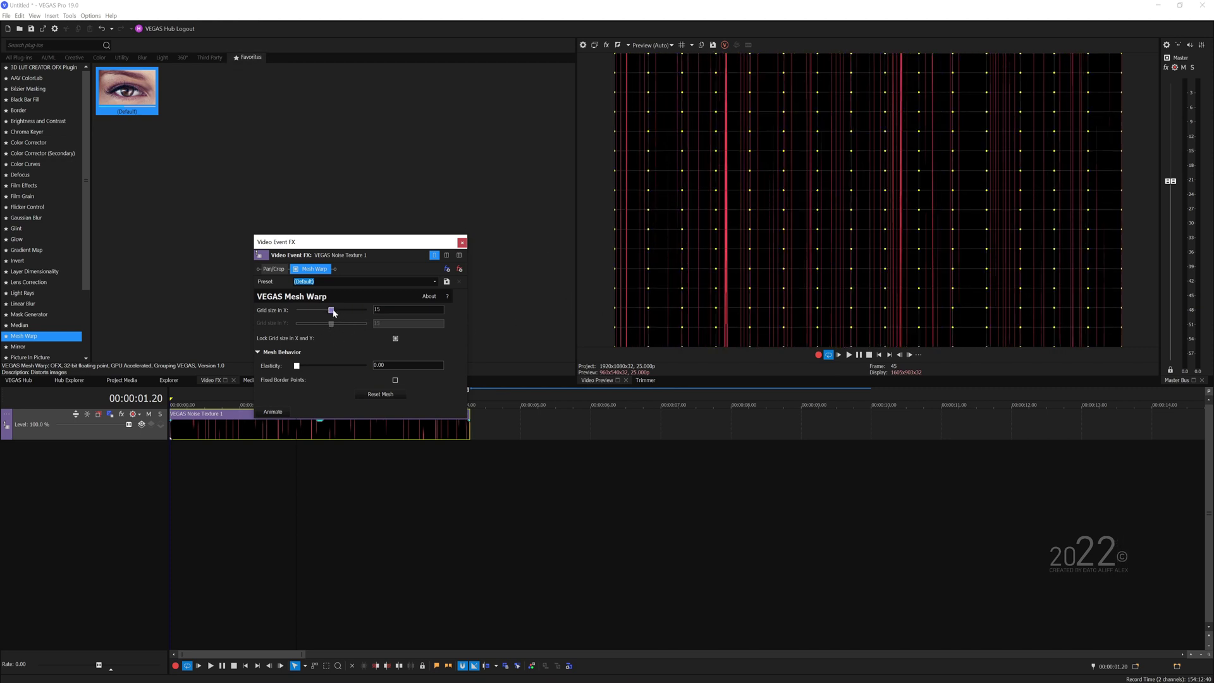
left_click_drag(333, 313, 335, 315)
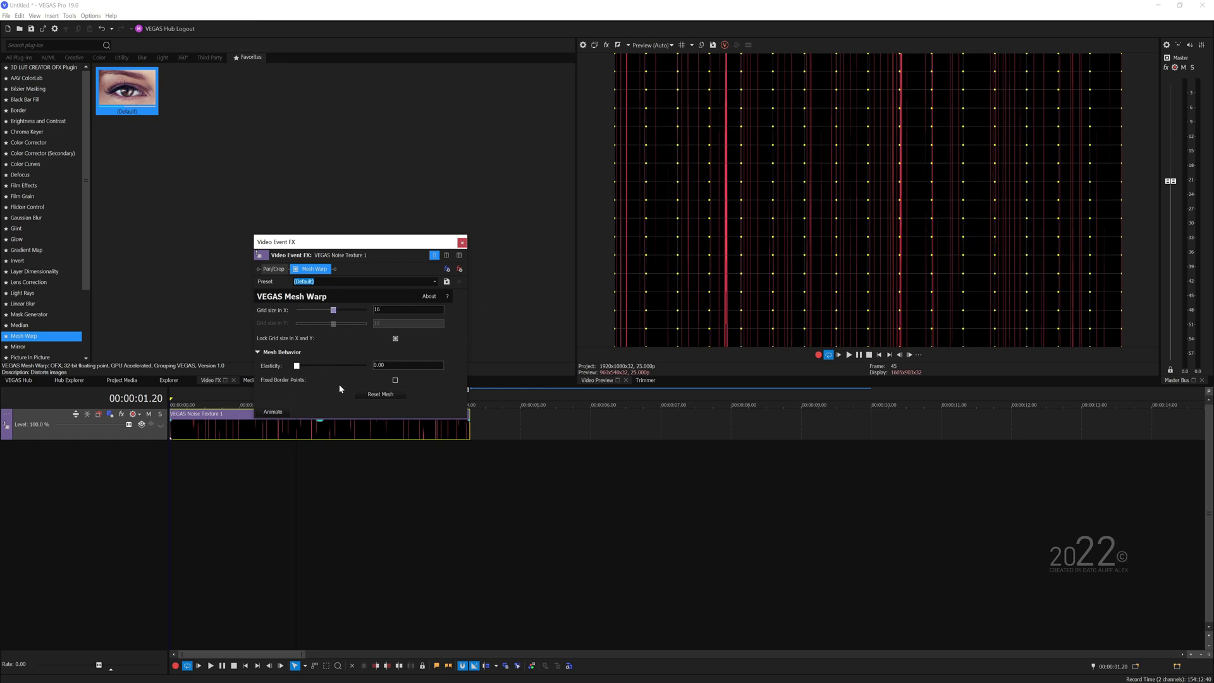
left_click_drag(300, 371, 303, 370)
left_click_drag(372, 246, 424, 233)
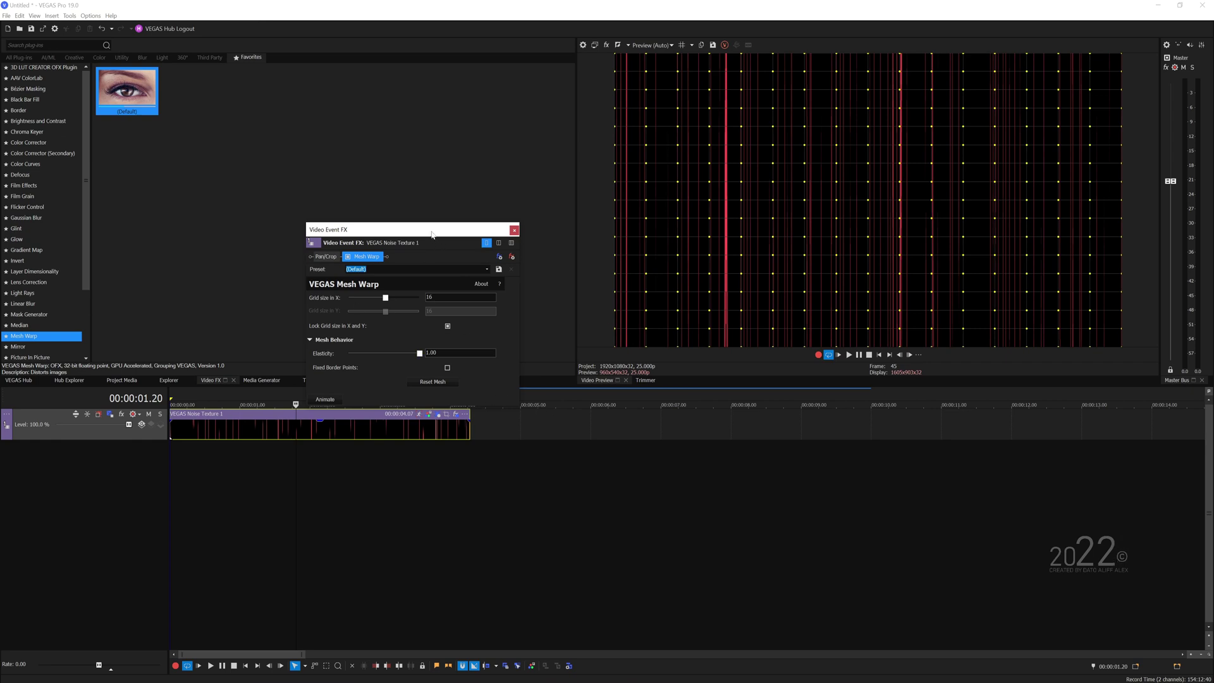
left_click_drag(432, 234, 398, 228)
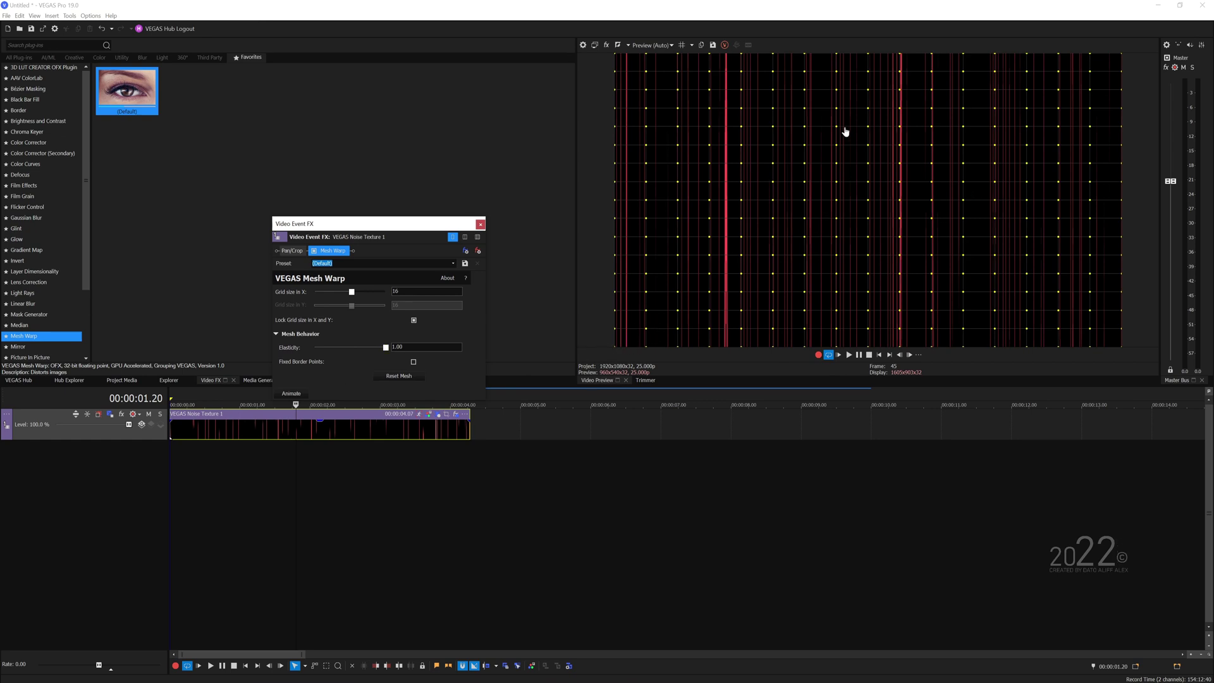
- Pull the mesh's two bottom corners outward and nudge inner mesh points so the streaks flare symmetrically toward the bottom
left_click_drag(615, 347, 568, 380)
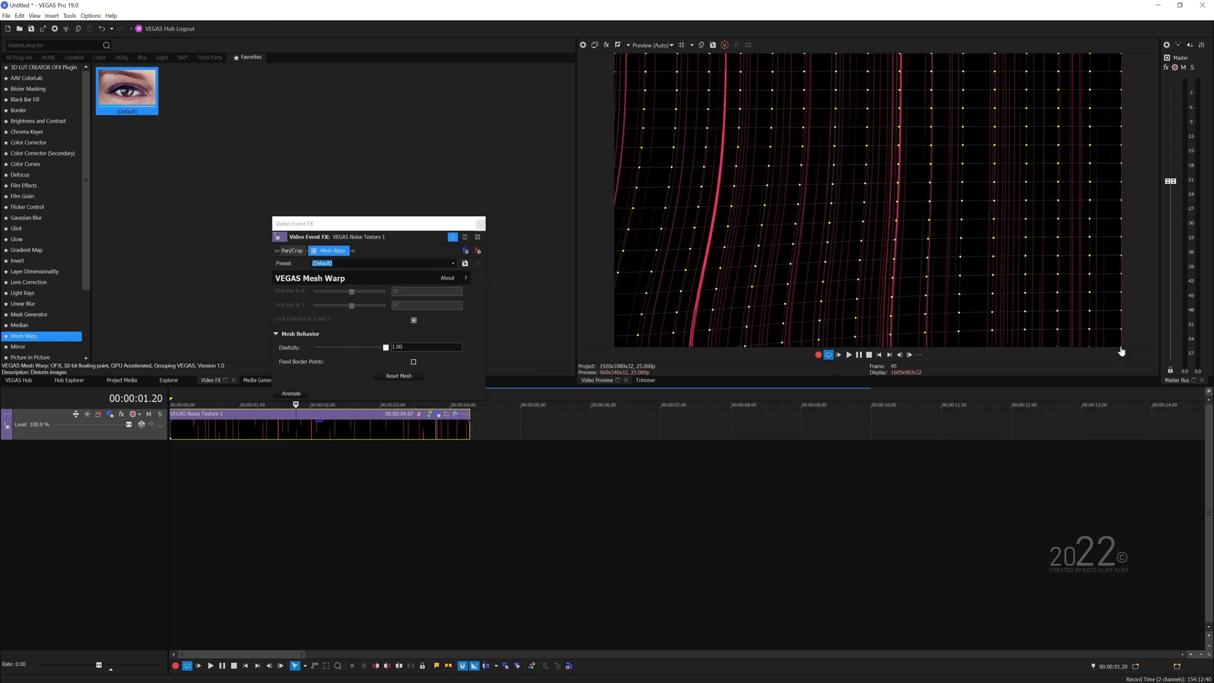
left_click_drag(1122, 347, 1175, 386)
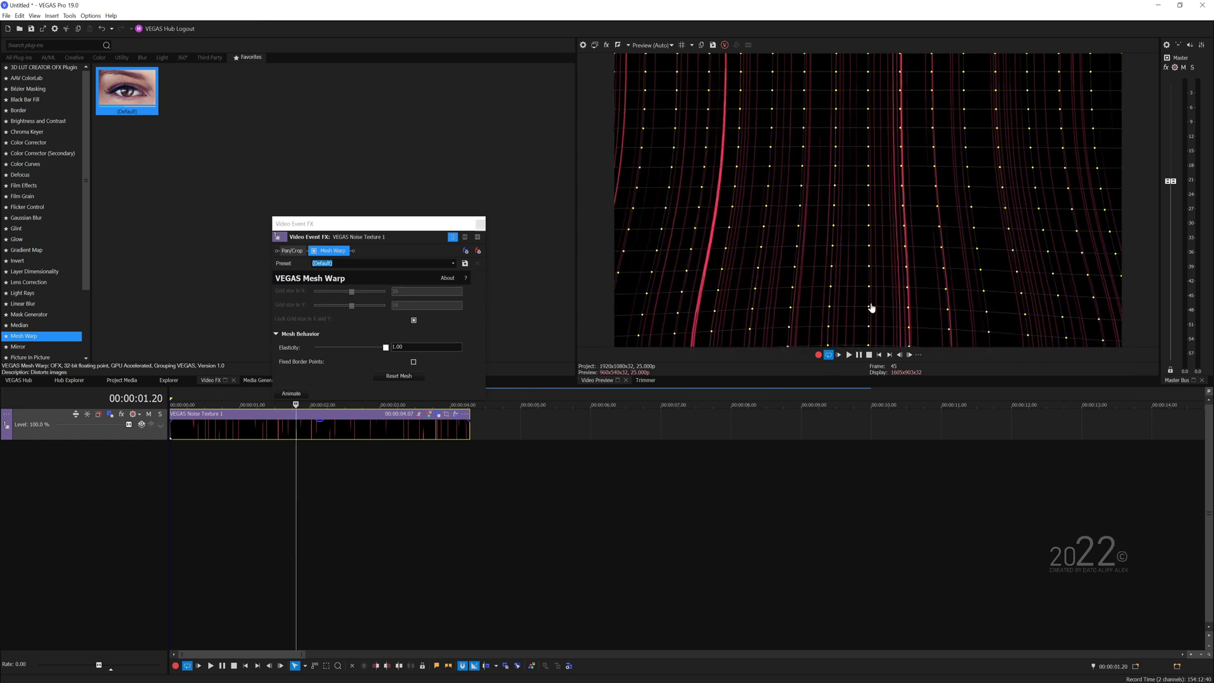
mouse_move(869, 287)
left_mouse_down()
mouse_move(872, 309)
mouse_move(870, 298)
left_mouse_up()
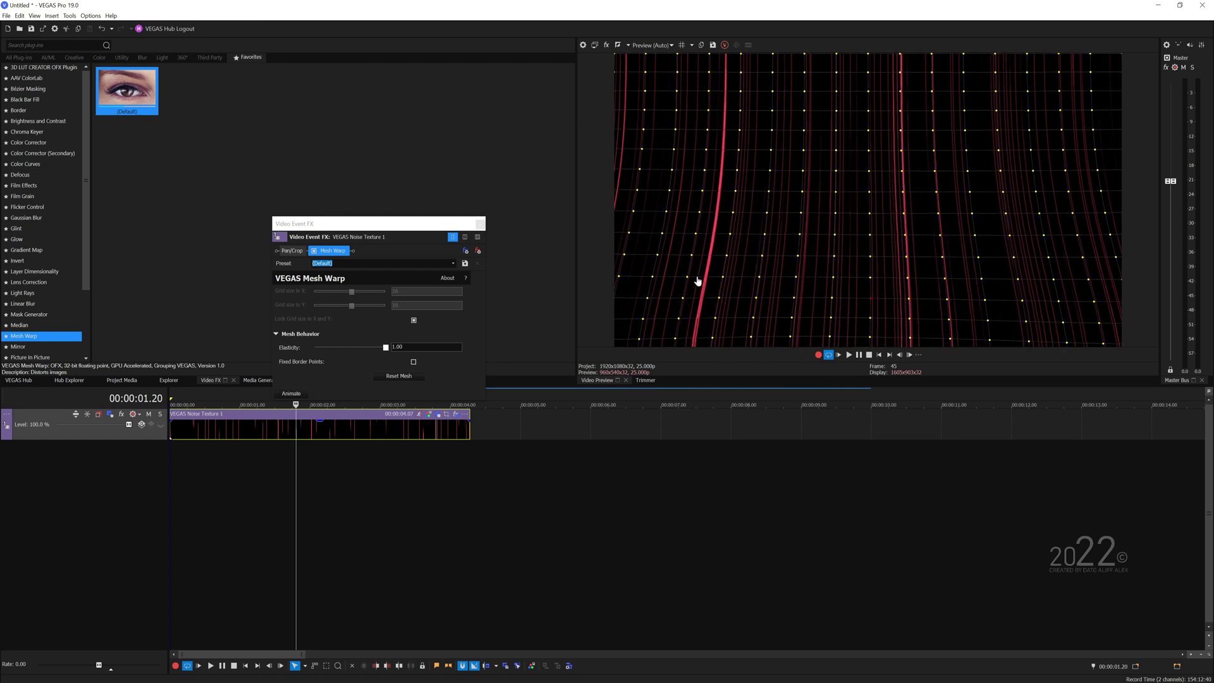
left_click_drag(699, 288, 707, 290)
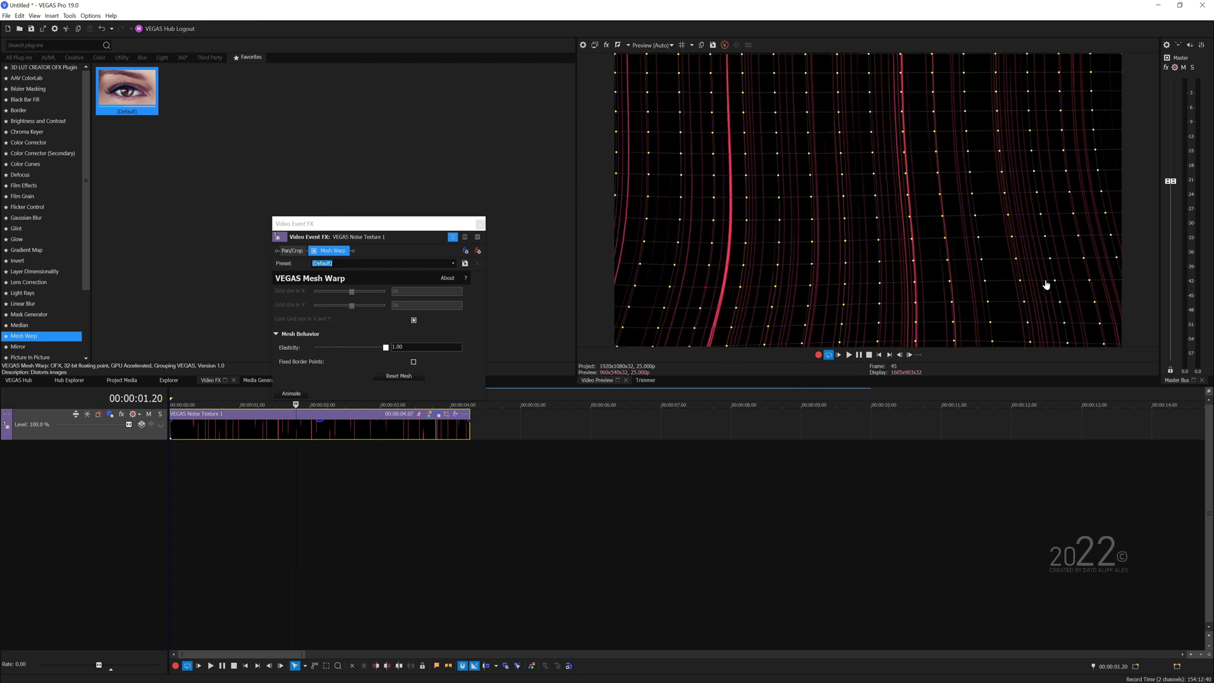
mouse_move(1046, 282)
left_mouse_down()
mouse_move(1021, 287)
mouse_move(1035, 289)
left_mouse_up()
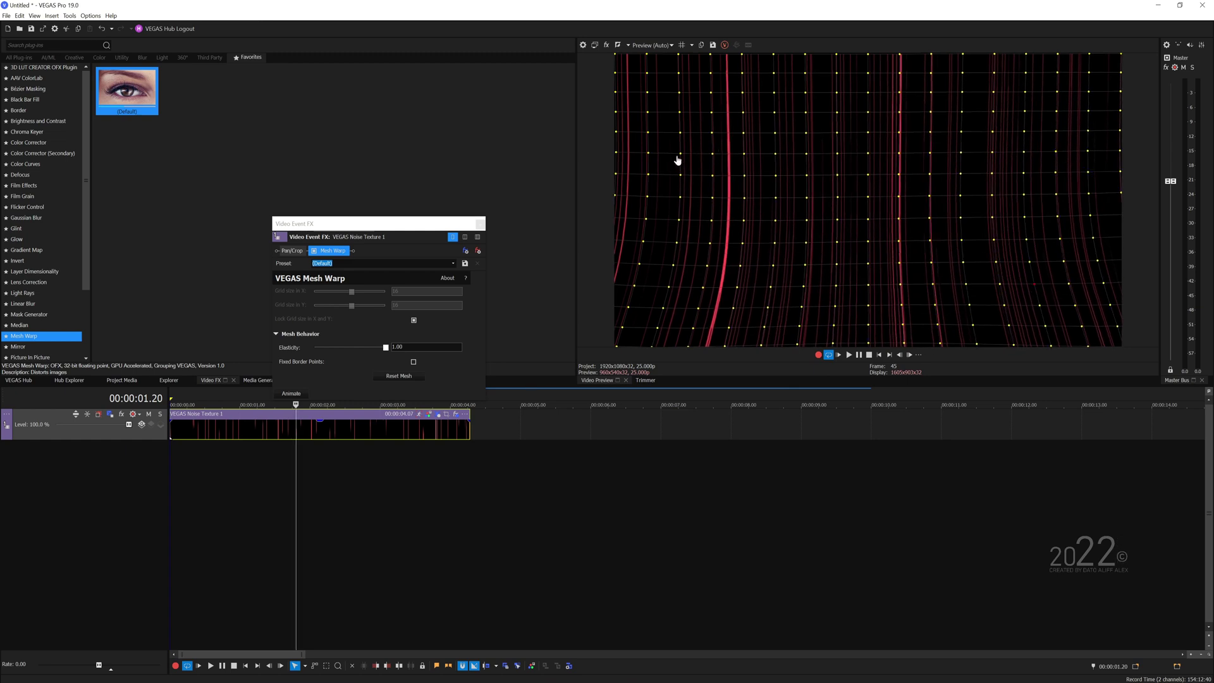
left_click_drag(680, 153, 679, 152)
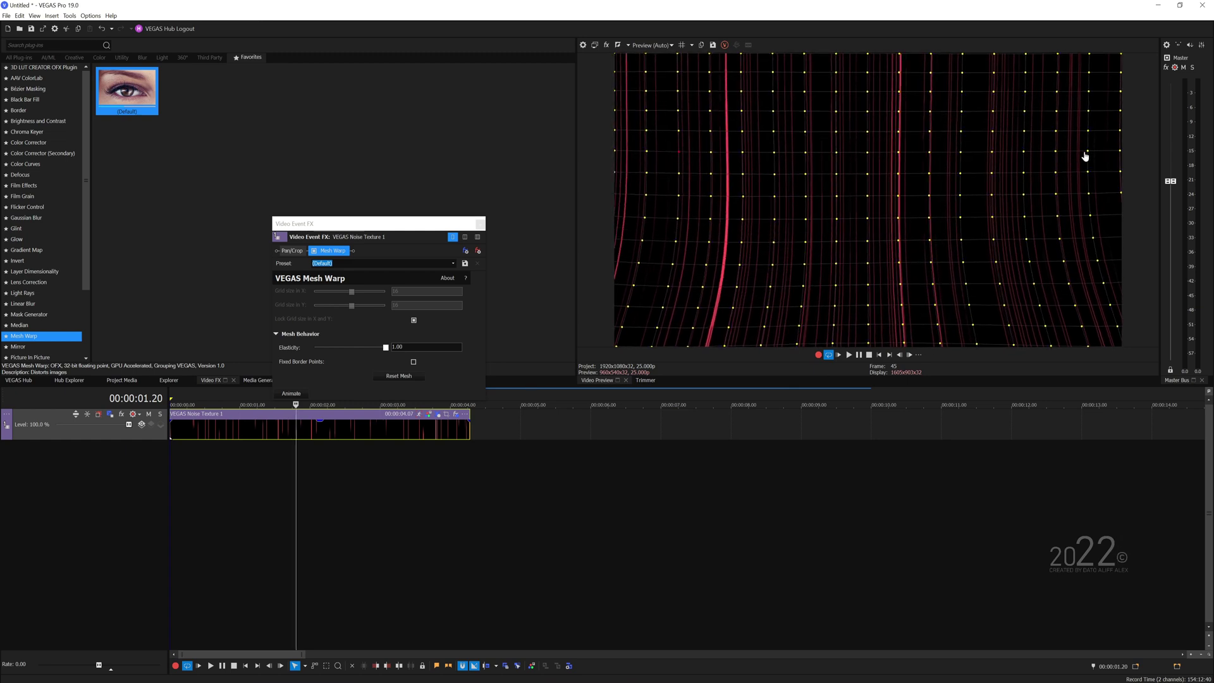
left_click_drag(1089, 153, 1091, 152)
- Refine the lower centre and side mesh points to smooth the curved streaks, and close the effect settings
left_click_drag(903, 305, 871, 316)
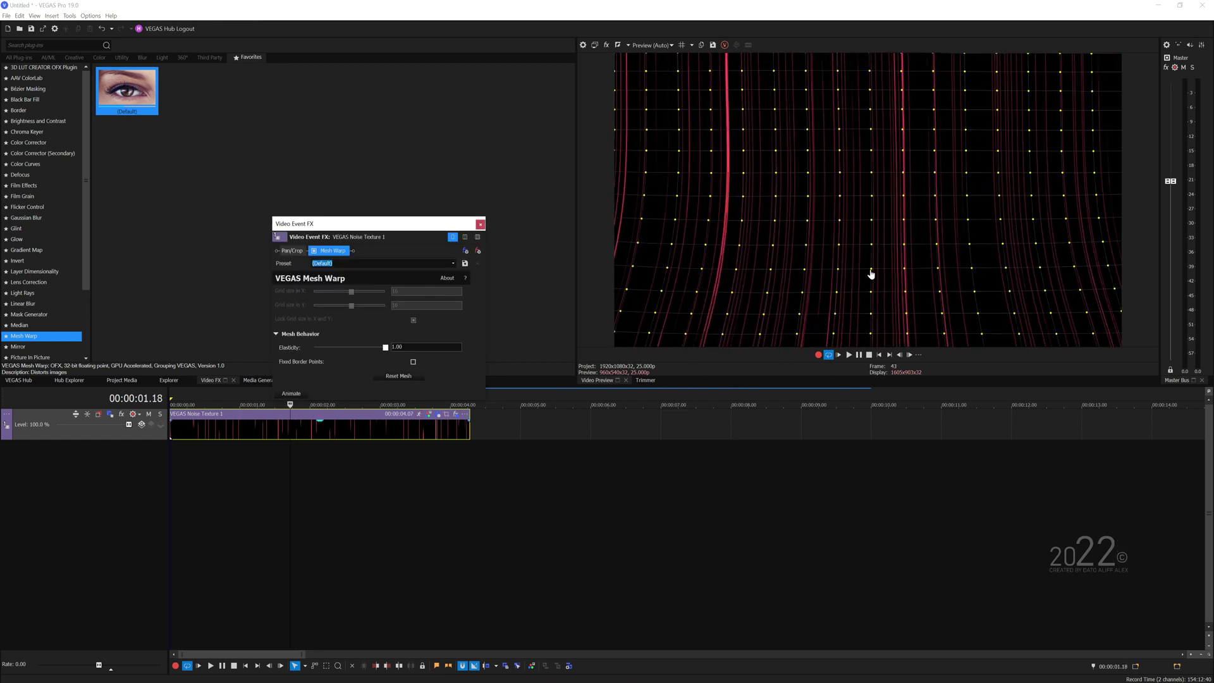
left_click_drag(869, 268, 869, 275)
left_click_drag(1018, 336, 1015, 340)
left_click_drag(738, 230, 683, 287)
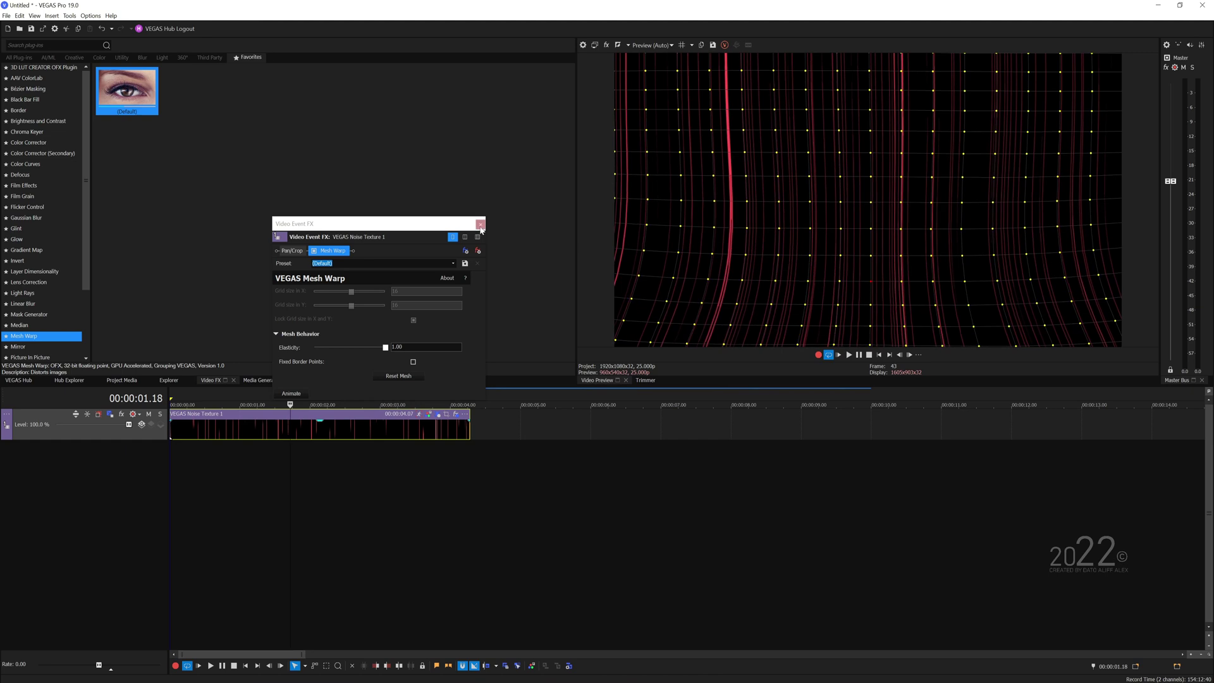
left_click(480, 224)
- Play back the warped streaks from near the start of the timeline
left_click(186, 459)
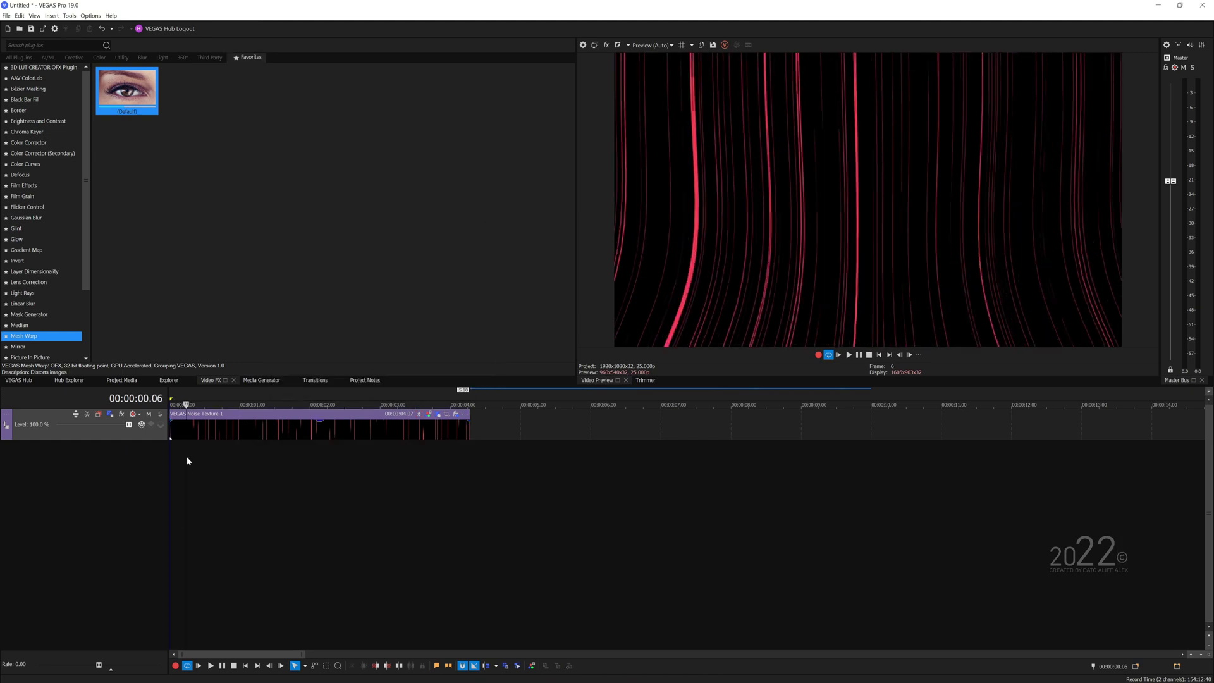
left_click(848, 355)
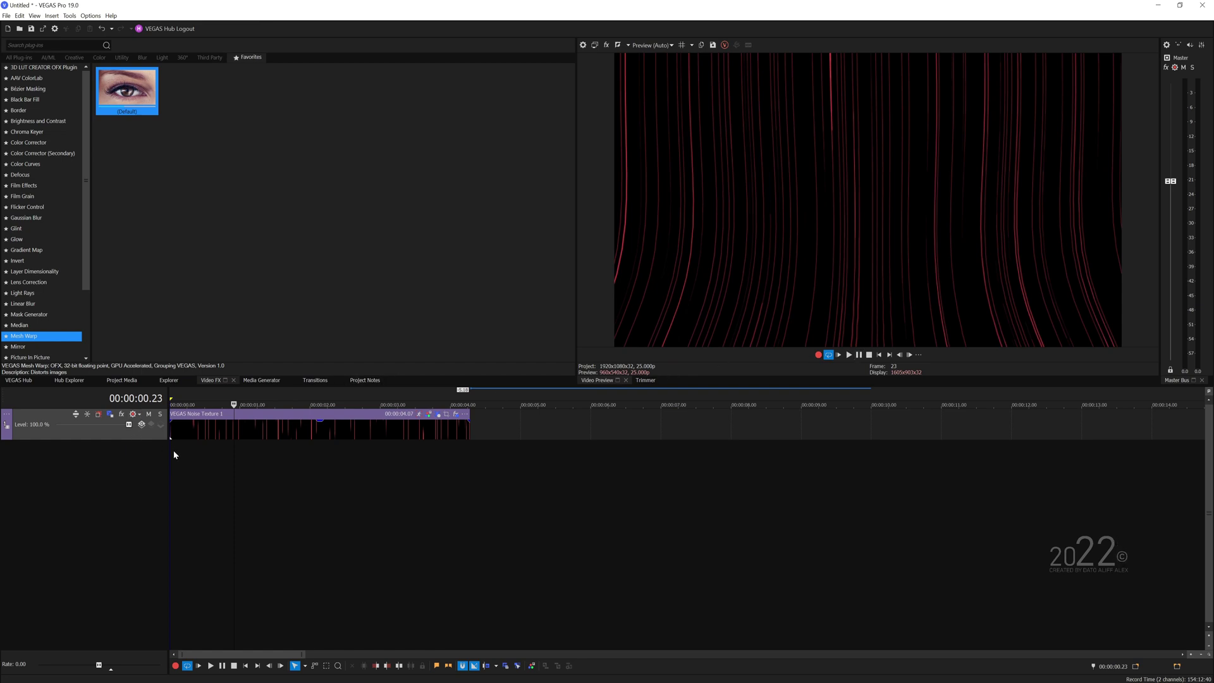
- Insert a new video track above the noise texture and add a Titles & Text event reading HELLO
right_click(148, 428)
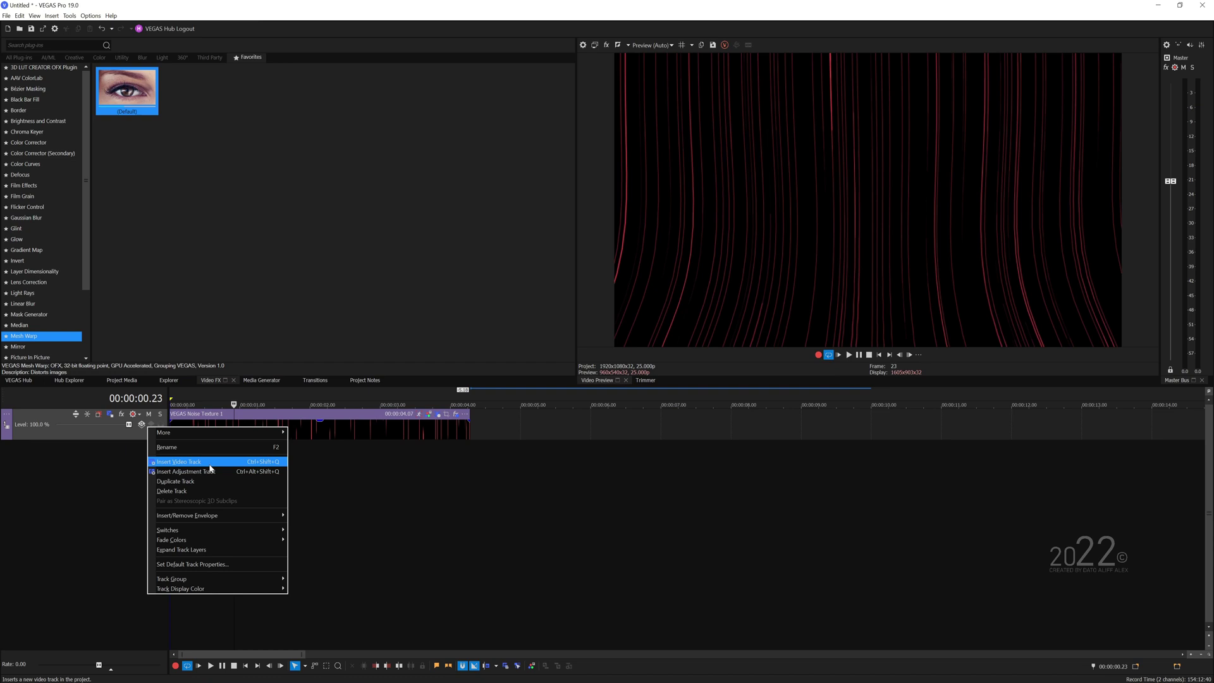
left_click(210, 465)
right_click(238, 425)
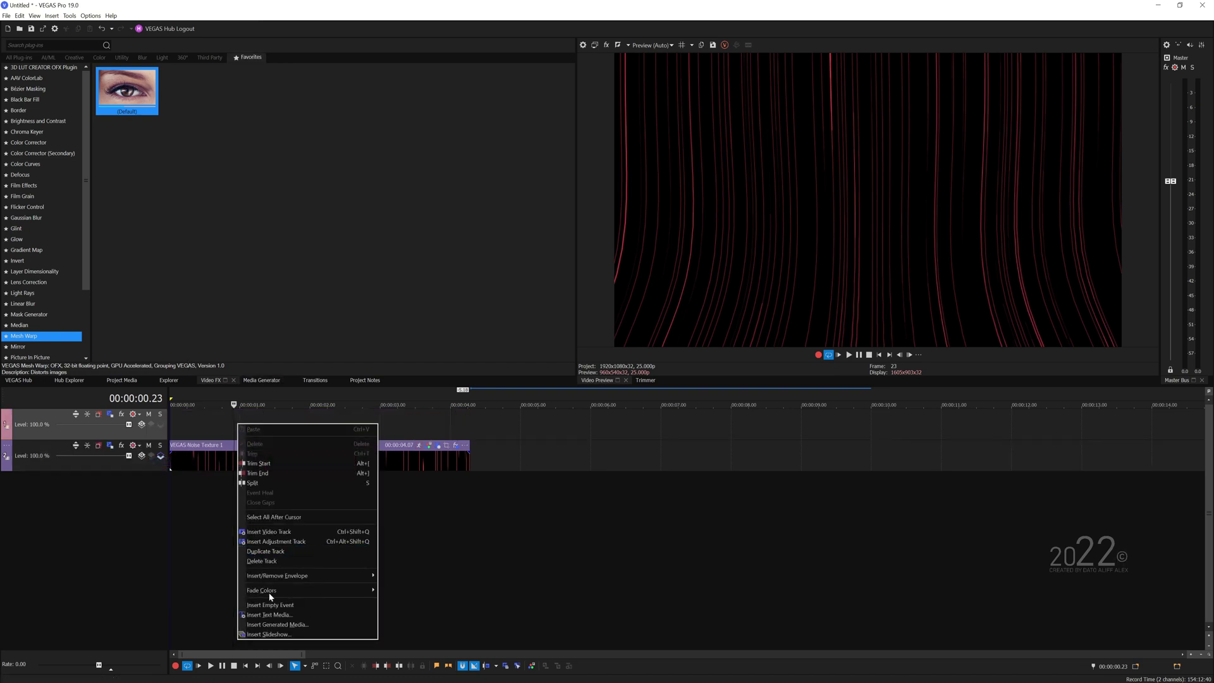
left_click(270, 614)
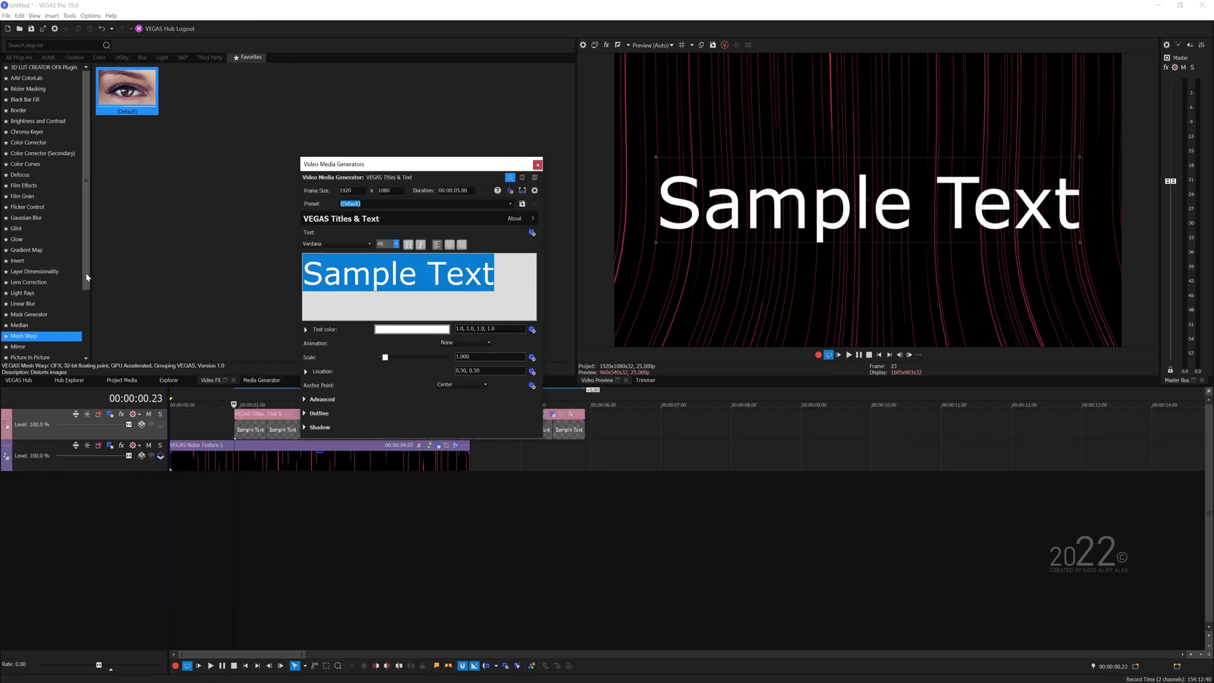
type("HELLO")
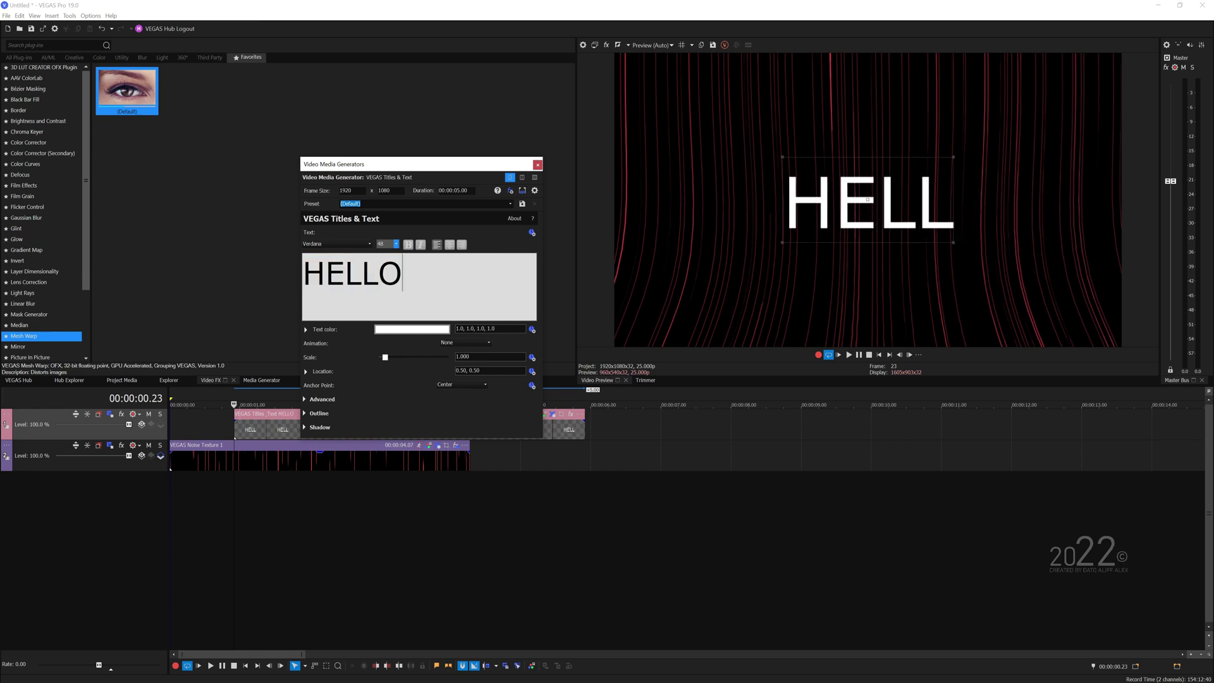
key("ctrl+a")
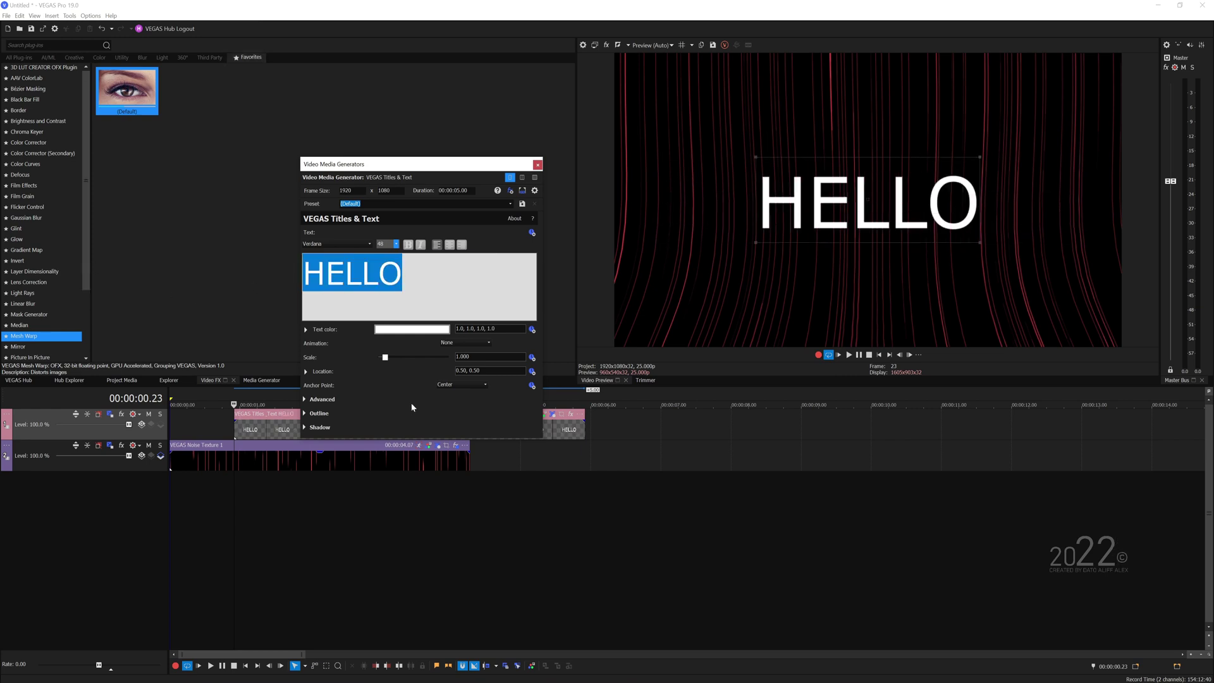
- Set the HELLO title's animation to Title02 and close the text generator settings
left_click(488, 342)
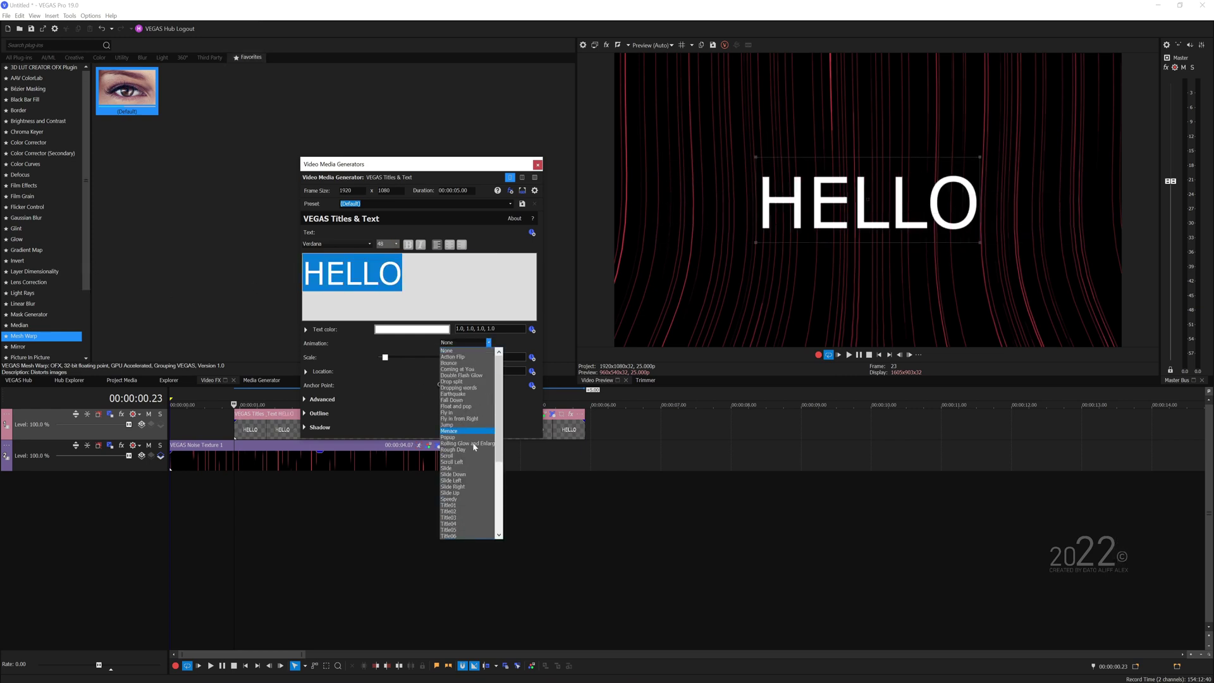
left_click(476, 475)
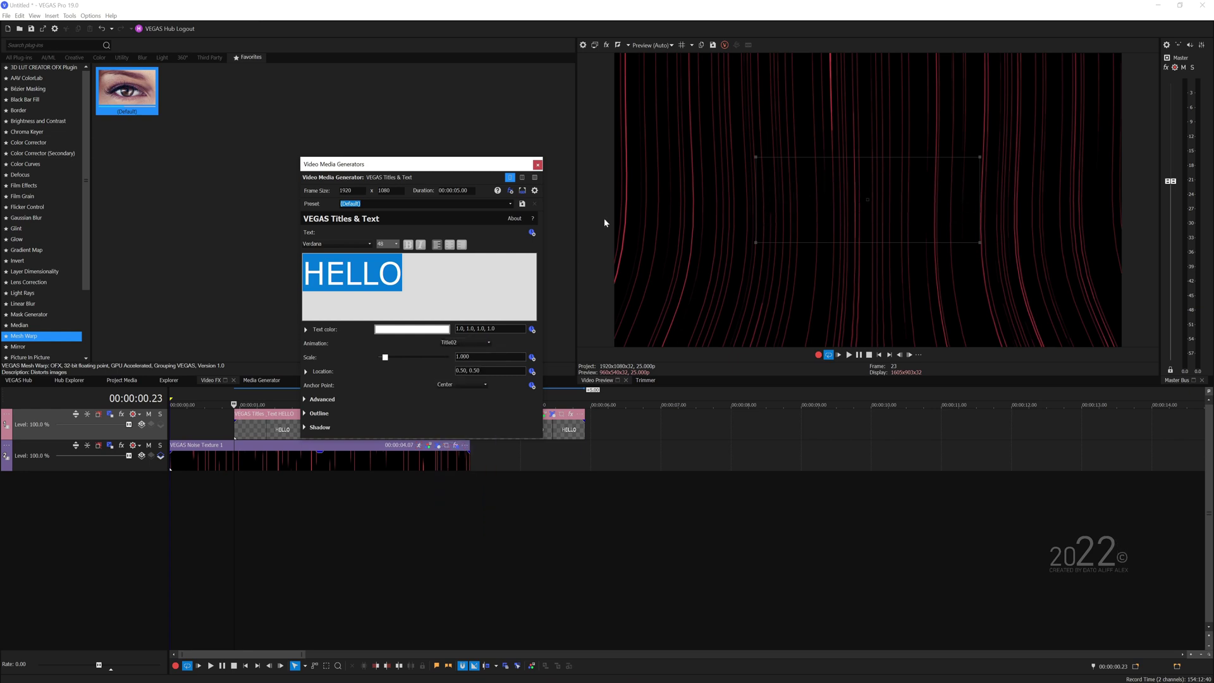
left_click(538, 164)
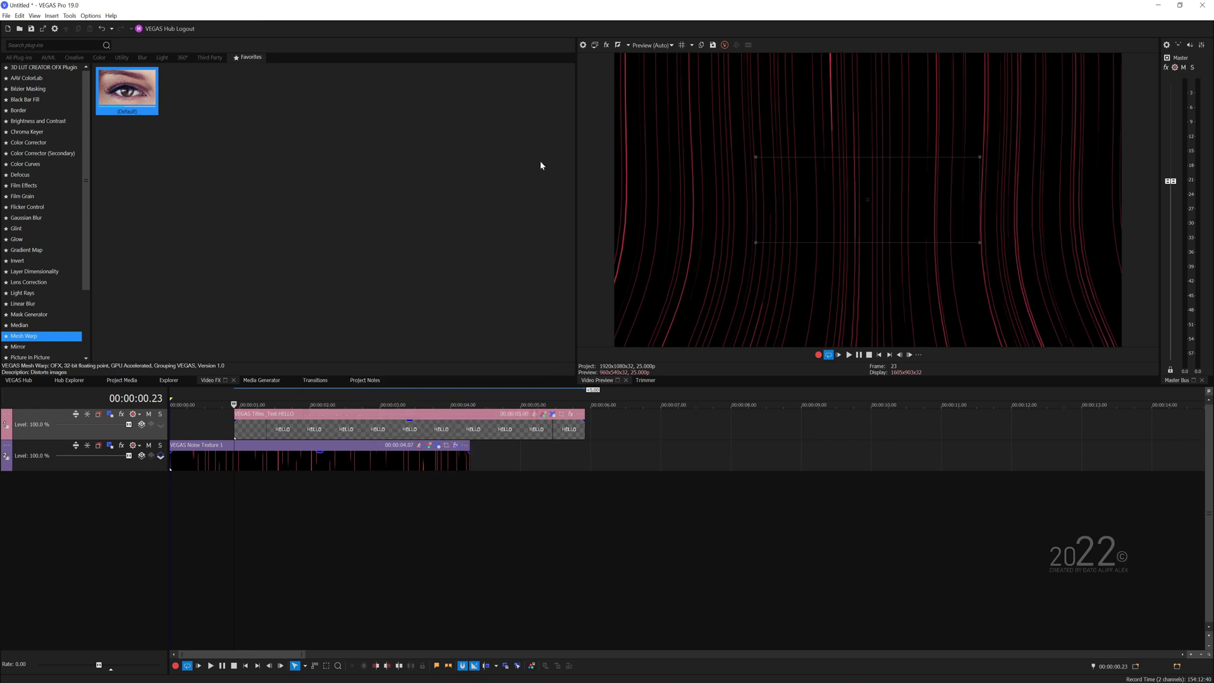
- Preview the HELLO title, shift it to start at about half a second, shorten it, and place a copy directly after it
left_click(262, 421)
key("space")
key("space")
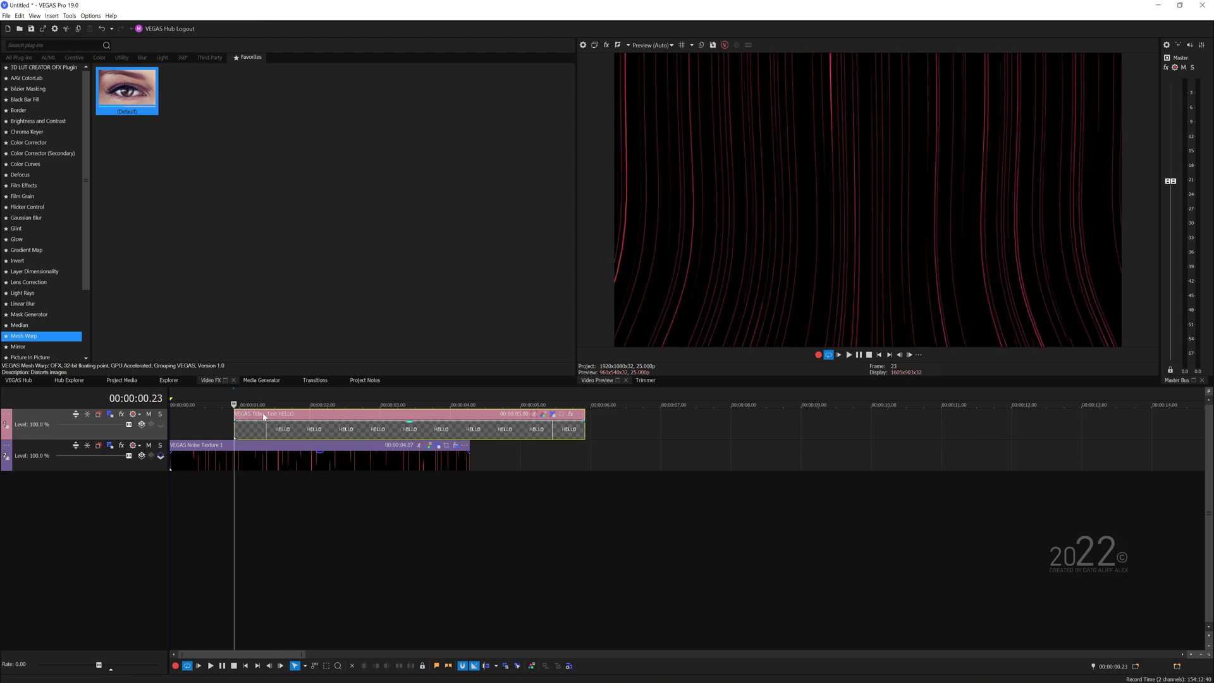
left_click_drag(294, 437, 266, 438)
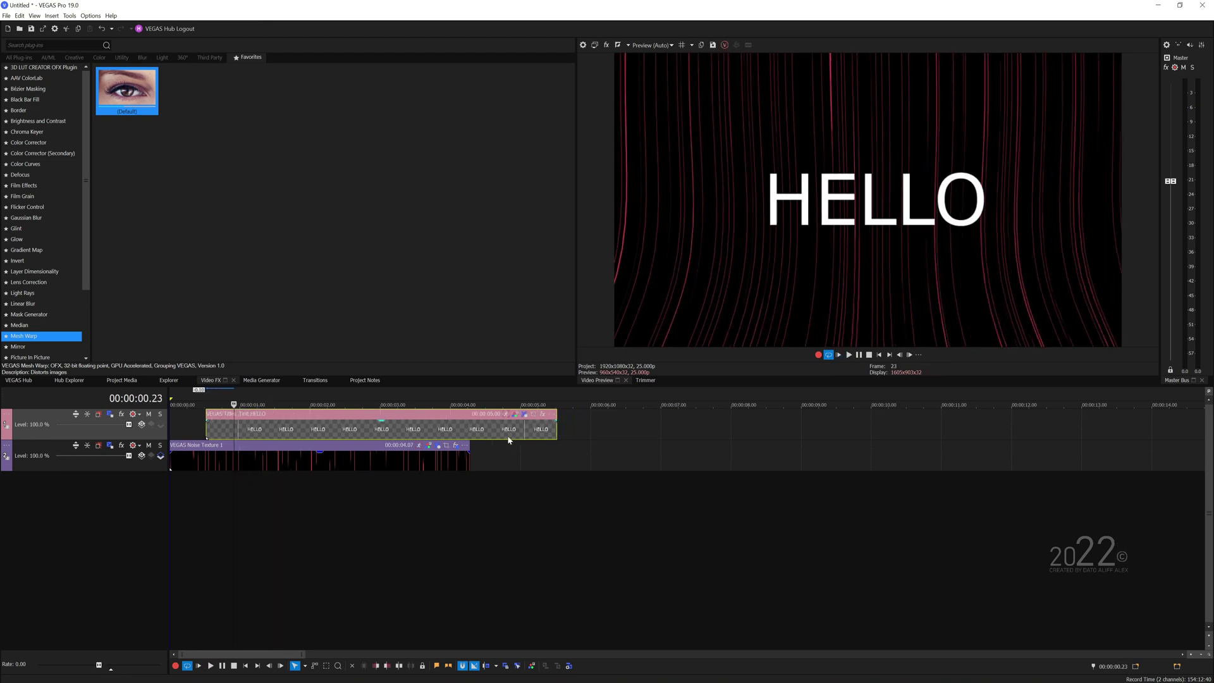
left_click_drag(559, 430, 279, 433)
left_click(674, 273)
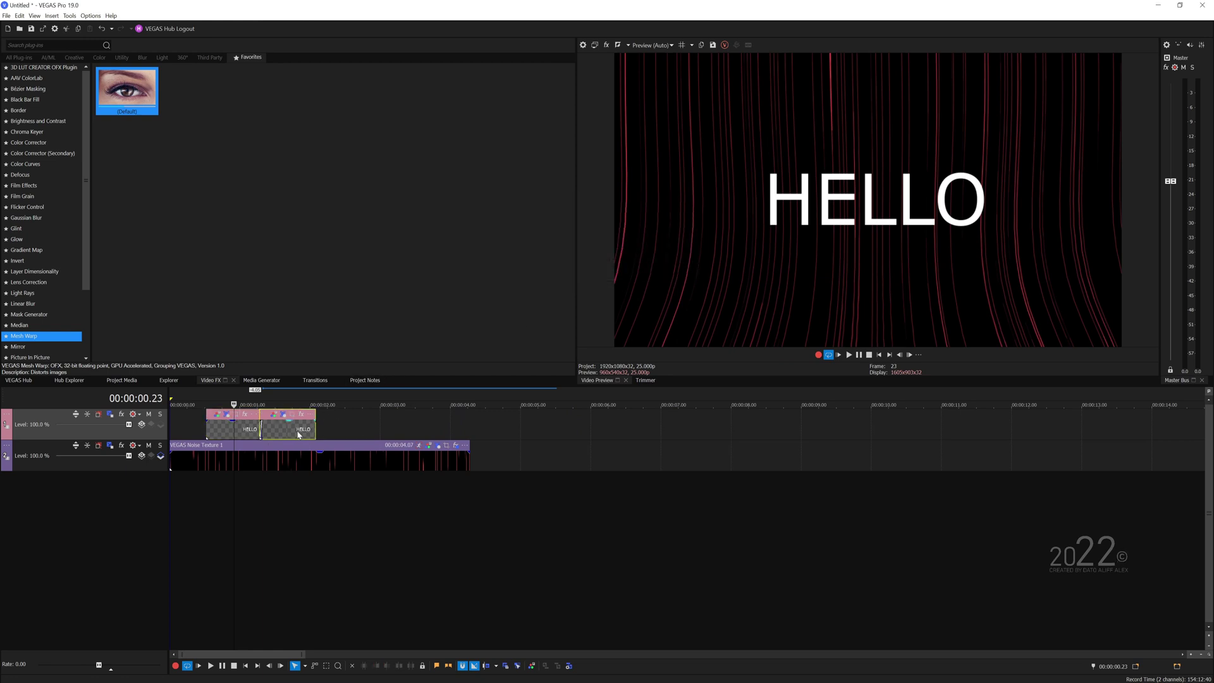
- Change the second title's text to VEGAS and close its generator settings
double_click(284, 428)
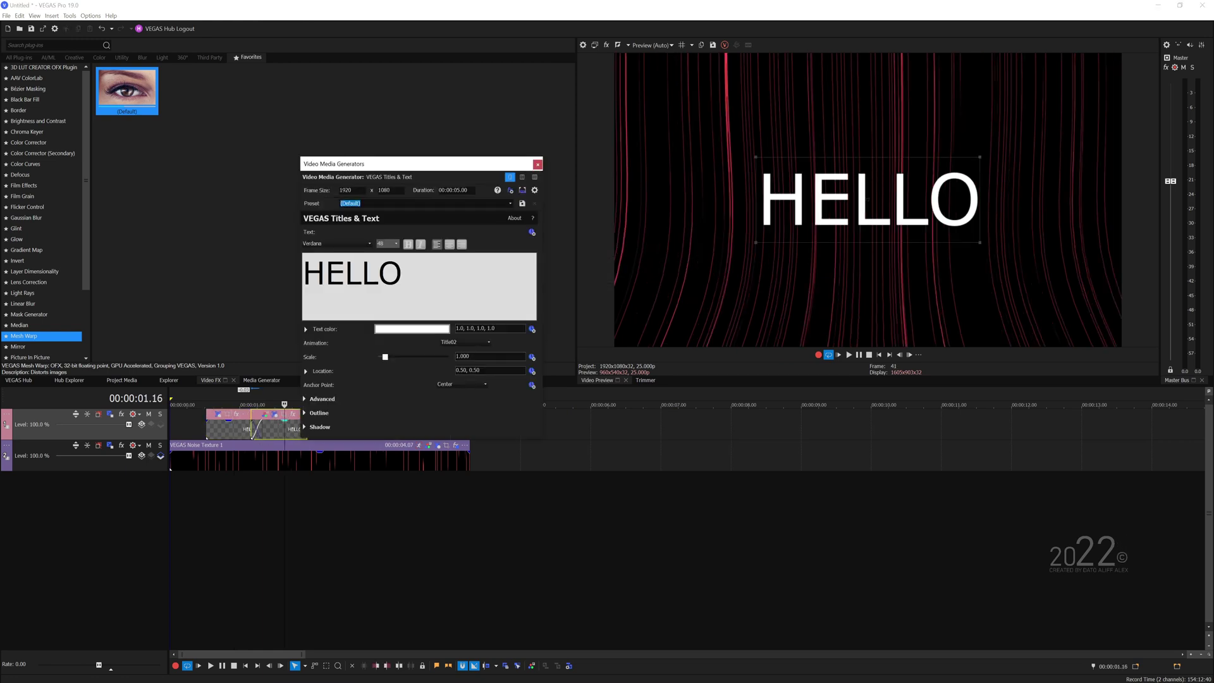
type("VEGAS")
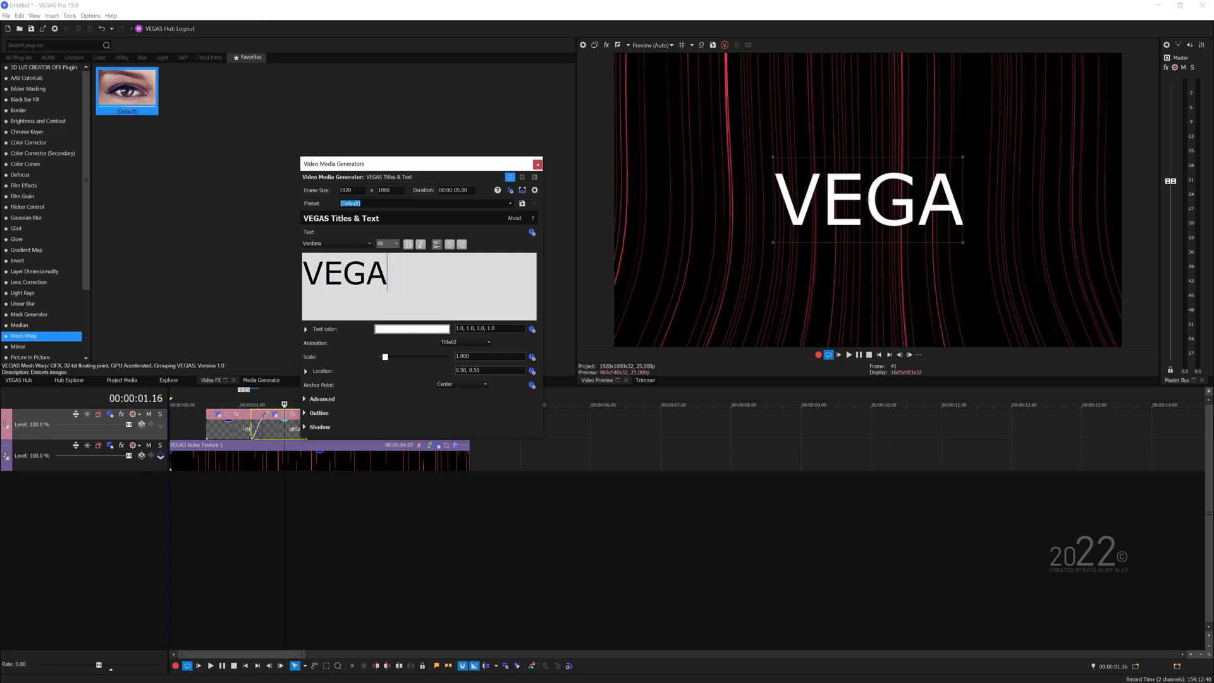
left_click(535, 166)
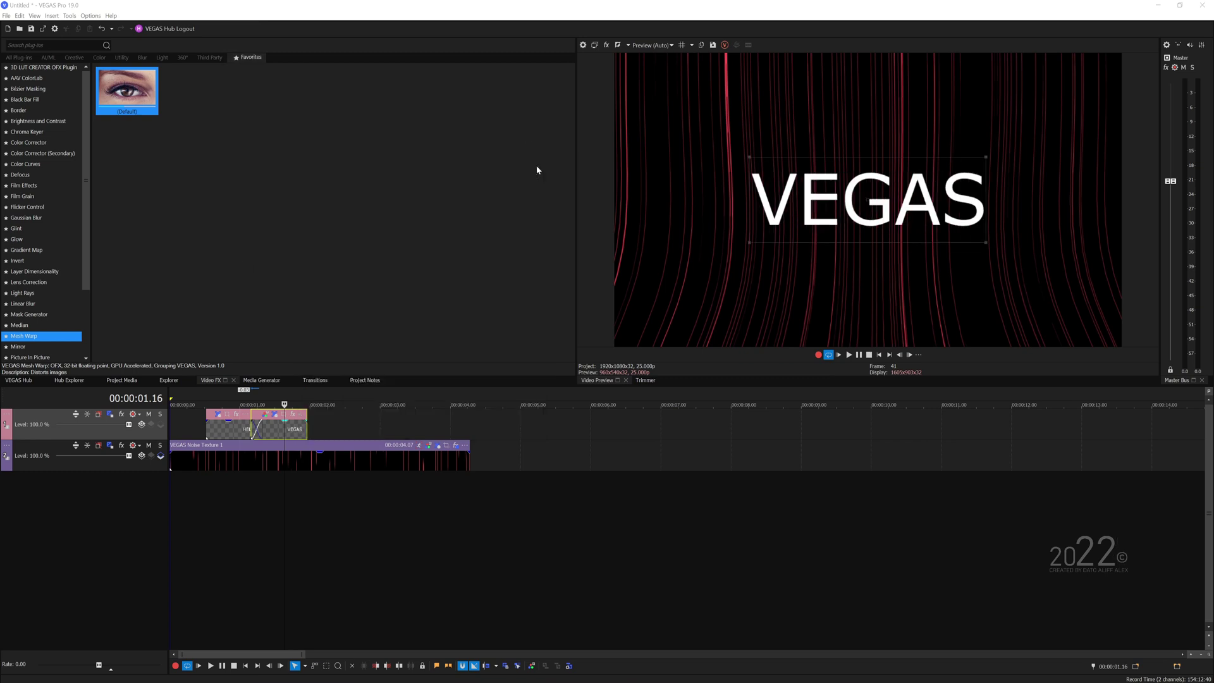
- Set the VEGAS title's animation to None and close its generator settings
left_click(276, 415)
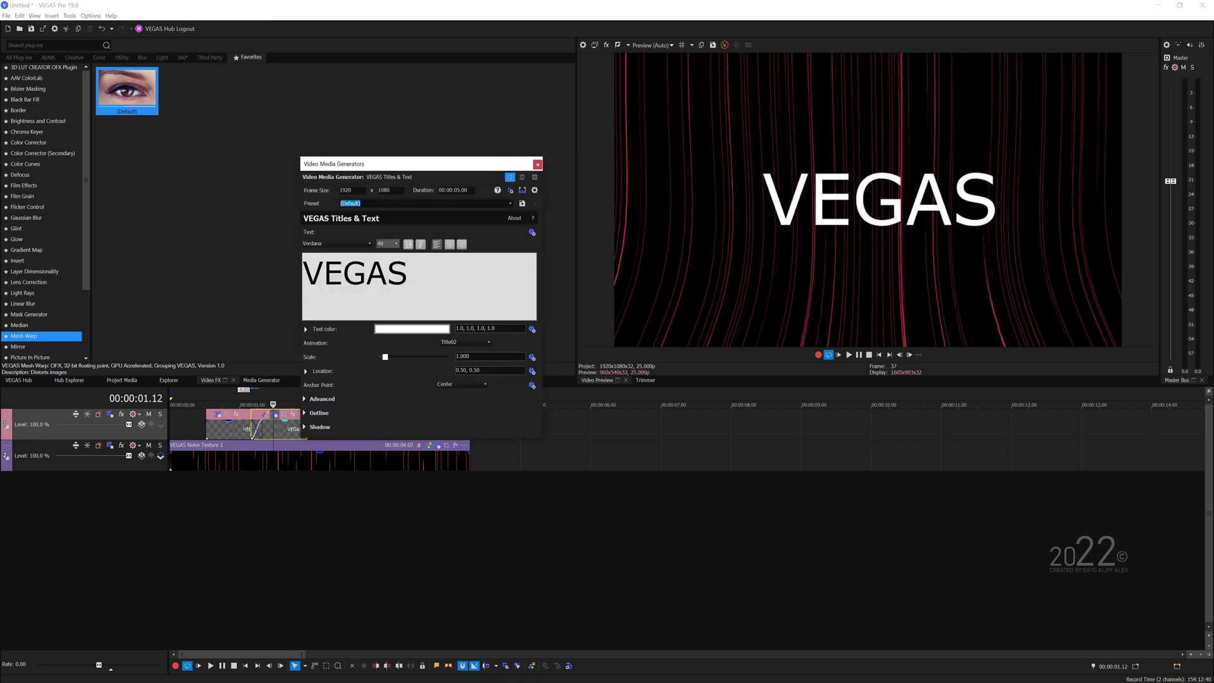
left_click(469, 342)
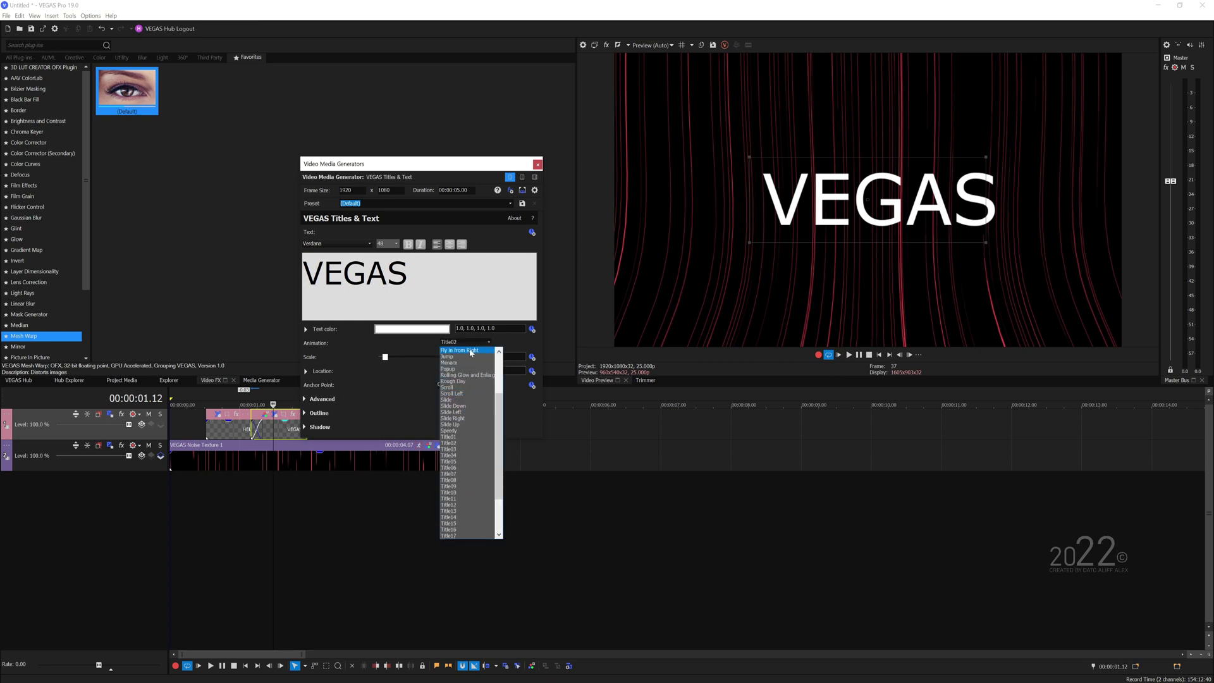
left_click(473, 350)
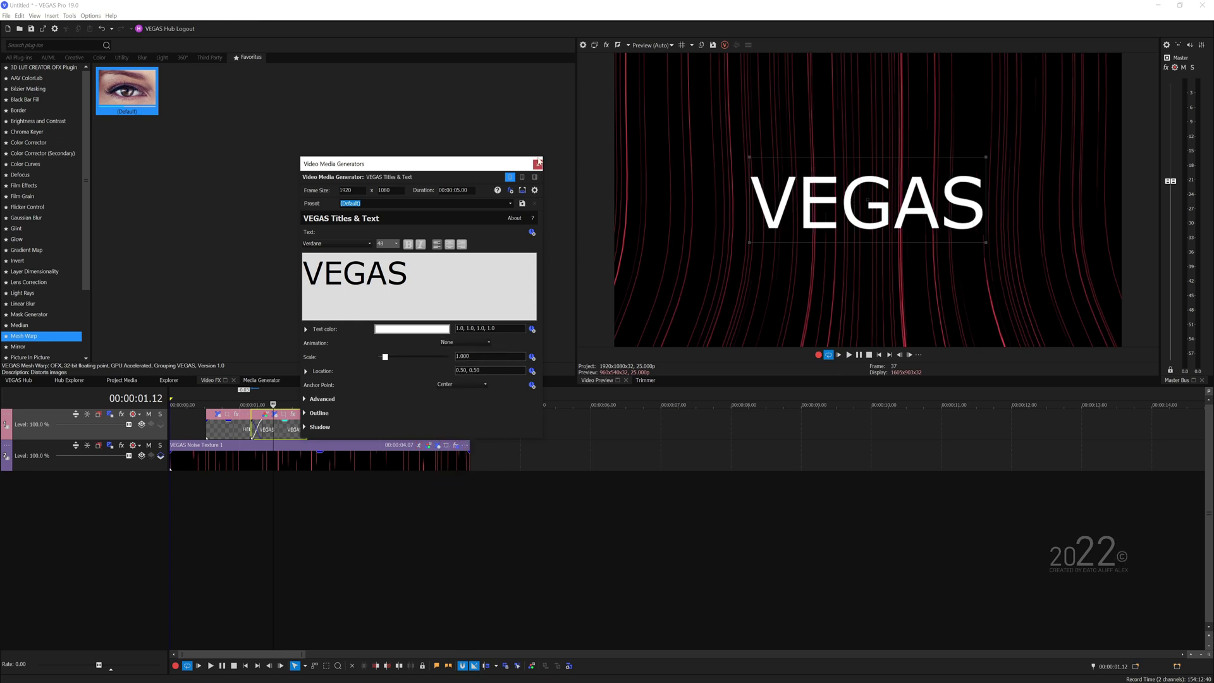
left_click(537, 163)
- Play back the HELLO title and examine its crossfade into the VEGAS title
left_click(250, 424)
scroll(285, 424, "up", 4)
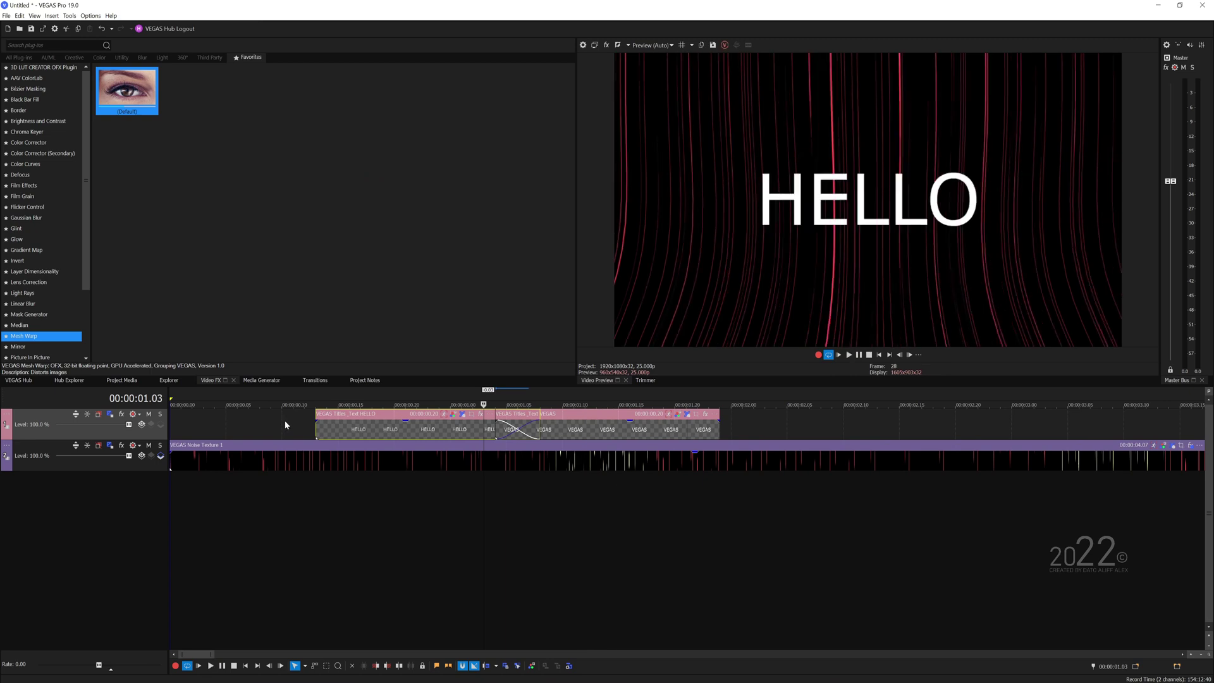
key("space")
key("space")
left_click(507, 427)
left_click(518, 431)
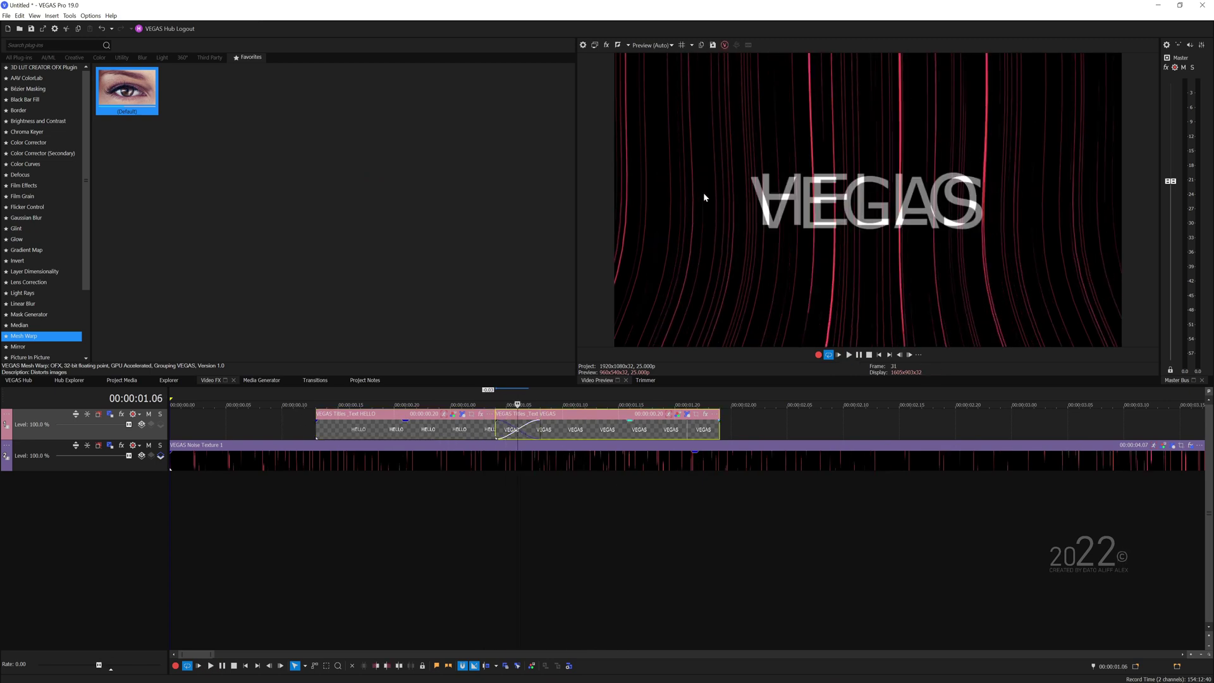
- Apply the Wind preset of GL Transition to the crossfade between the HELLO and VEGAS titles
left_click(316, 381)
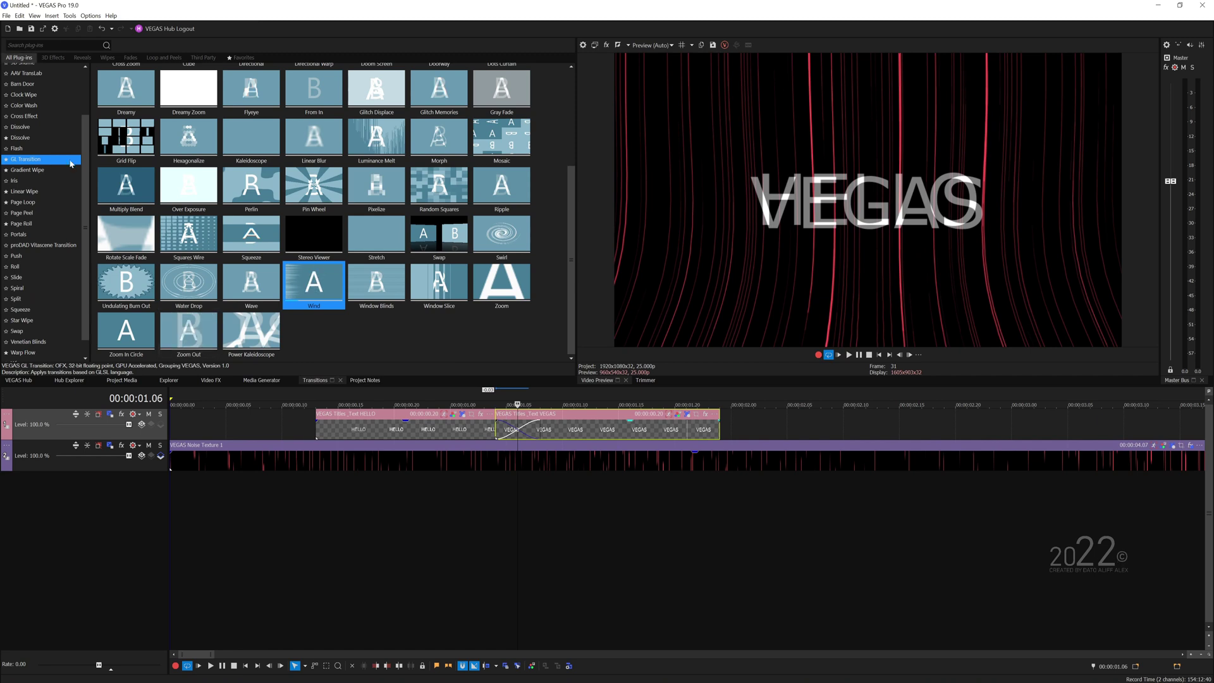
left_click_drag(320, 284, 501, 428)
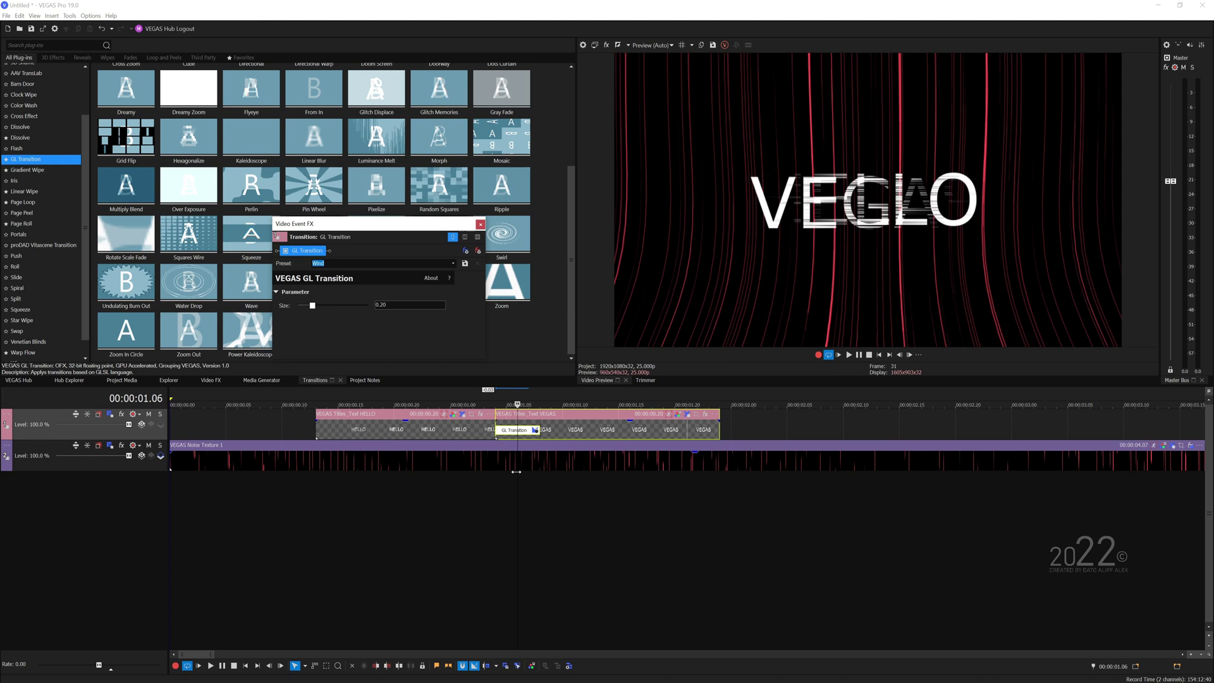
mouse_move(517, 471)
left_mouse_down()
mouse_move(494, 472)
mouse_move(526, 473)
left_mouse_up()
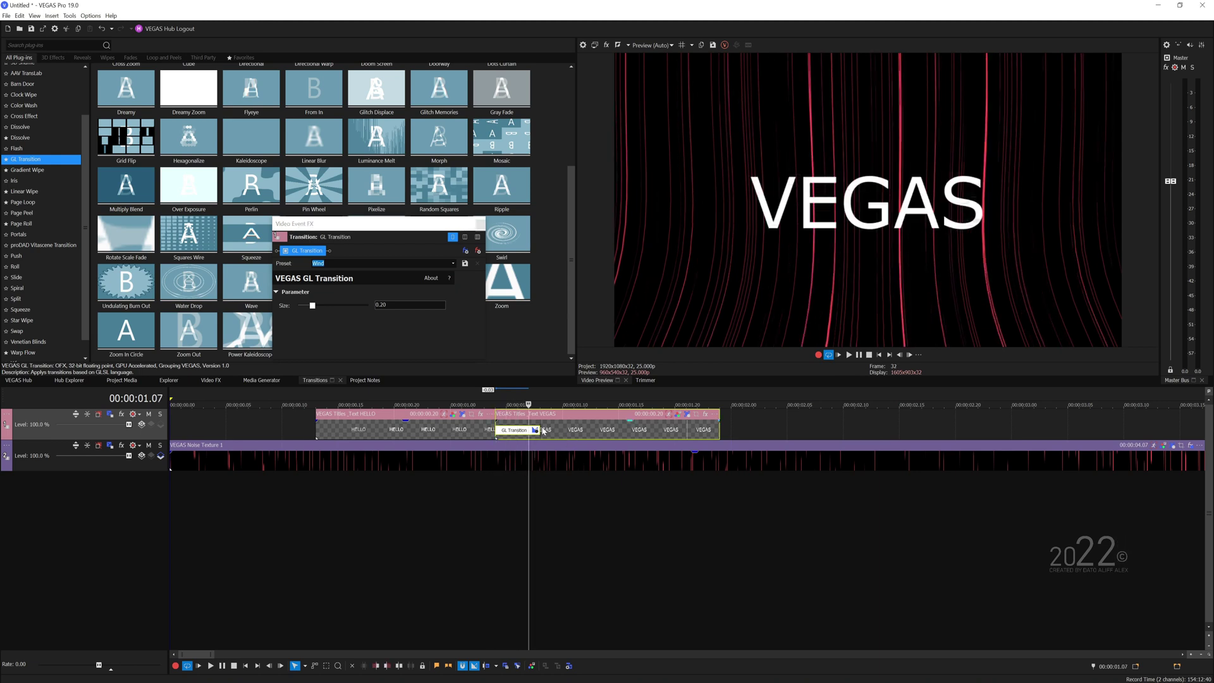
- Lengthen the Wind transition to about 10 frames by shifting the VEGAS title slightly earlier, preview it, and close the transition settings
left_click_drag(540, 430, 595, 430)
left_click_drag(686, 436, 671, 437)
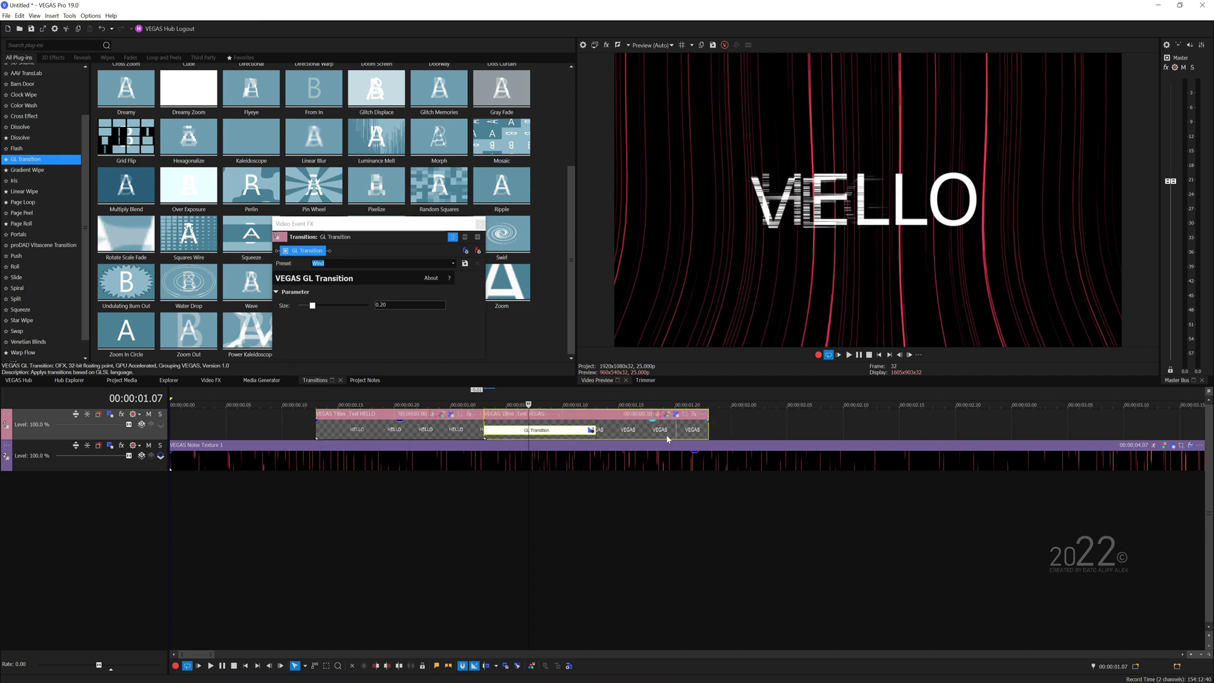
key("space")
key("space")
left_click(451, 434)
key("space")
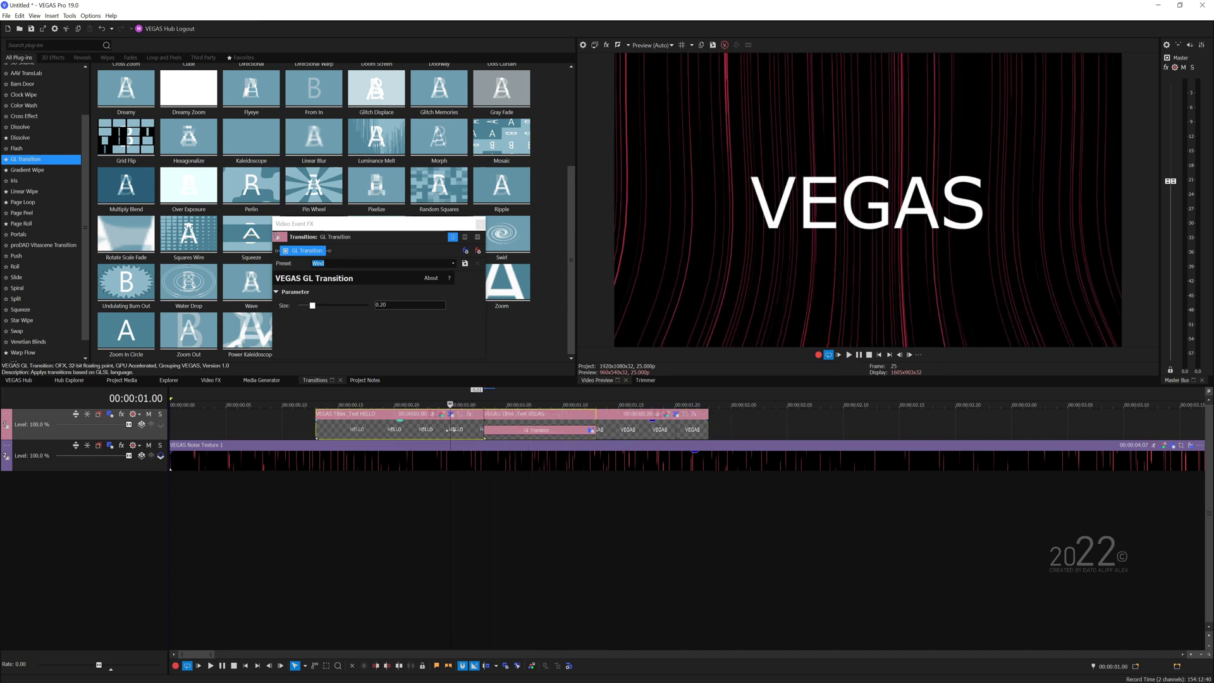
key("space")
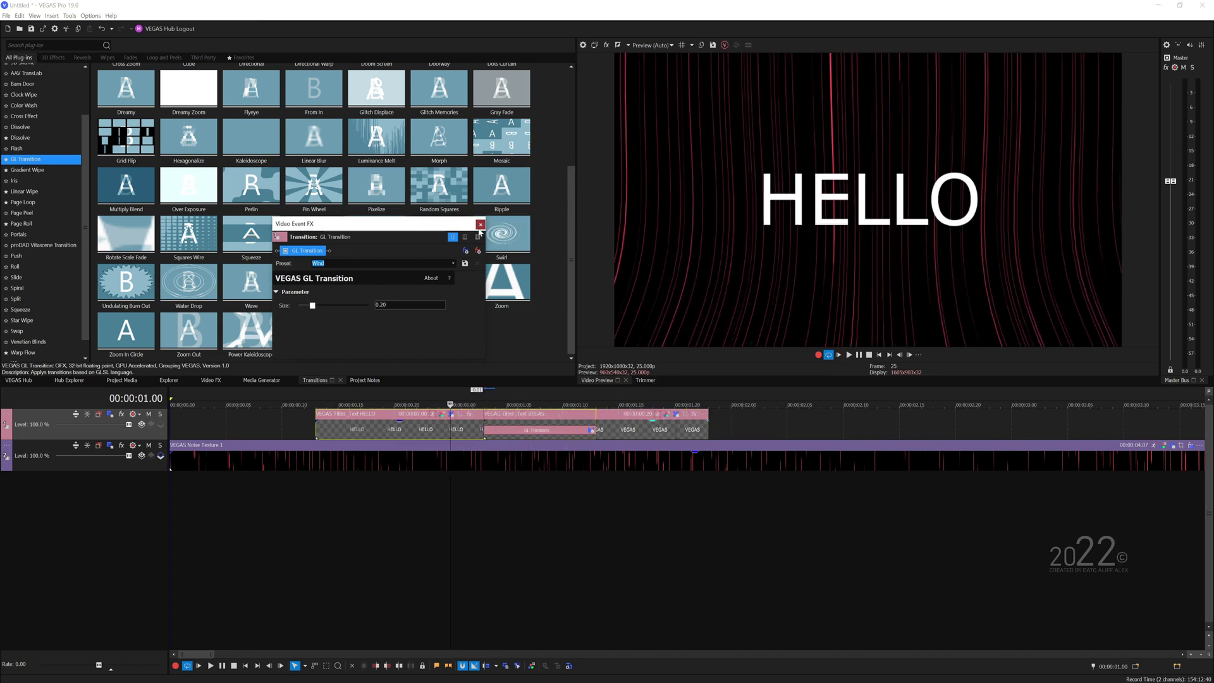
left_click(480, 224)
- Extend the VEGAS title's end by one second and play back the title sequence
scroll(455, 437, "down", 4)
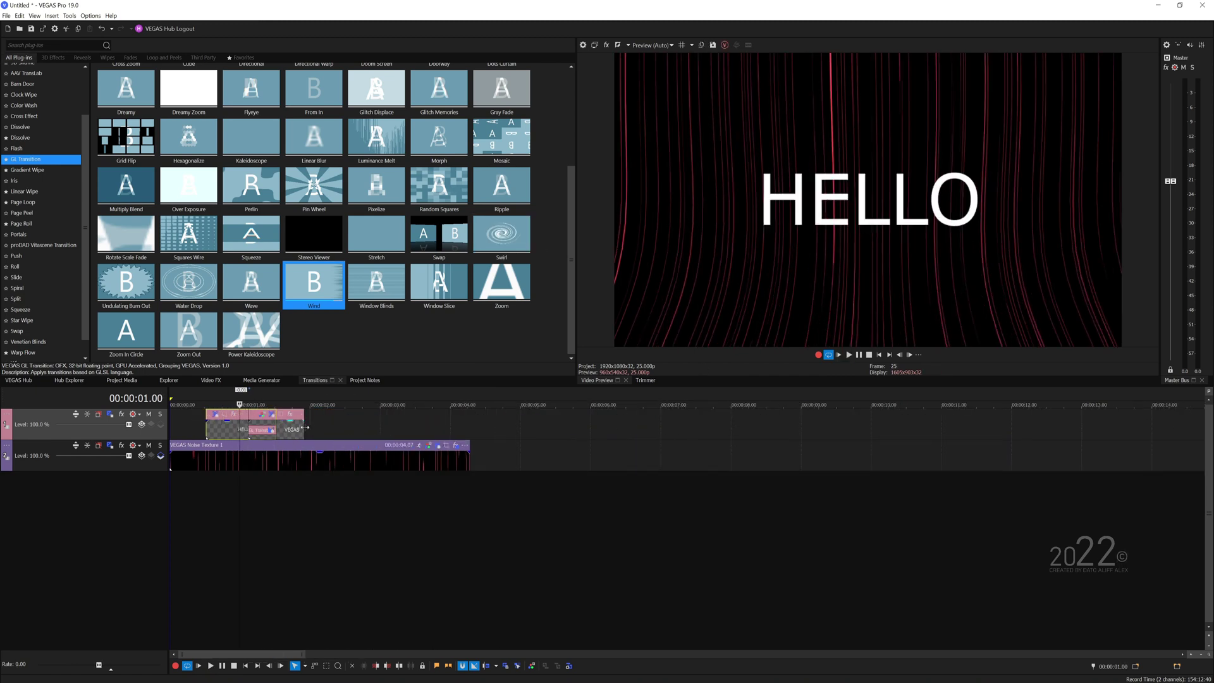
left_click_drag(305, 433, 371, 432)
key("space")
scroll(511, 454, "up", 3)
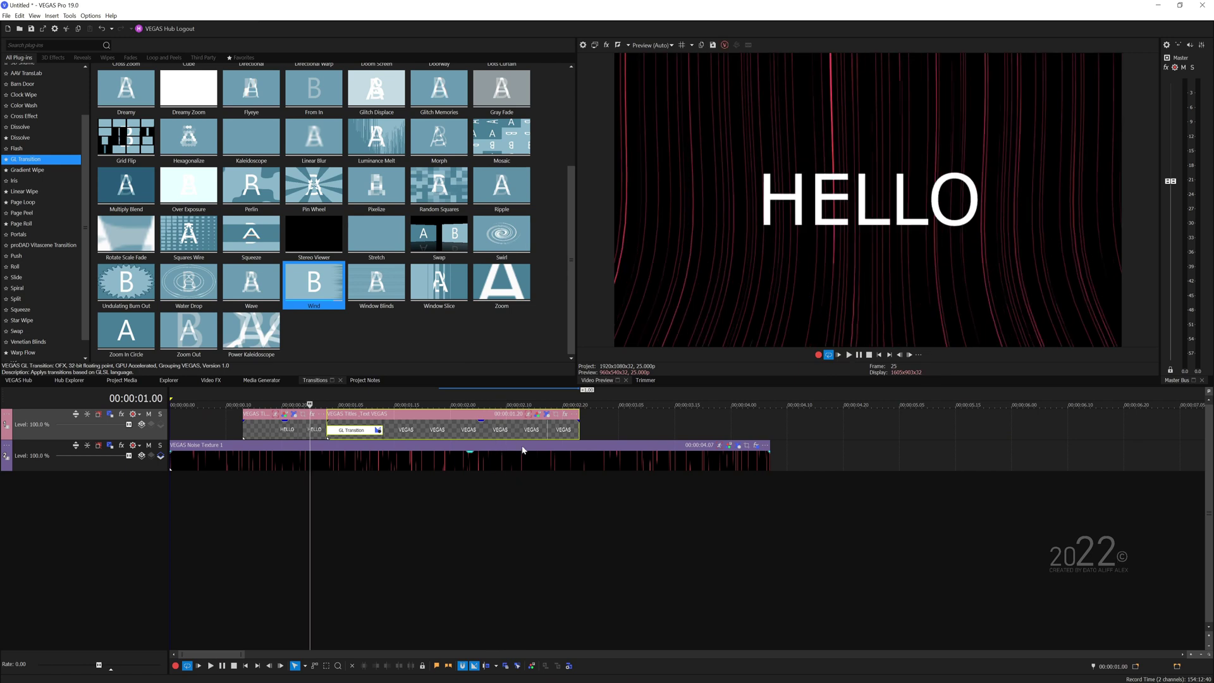
key("space")
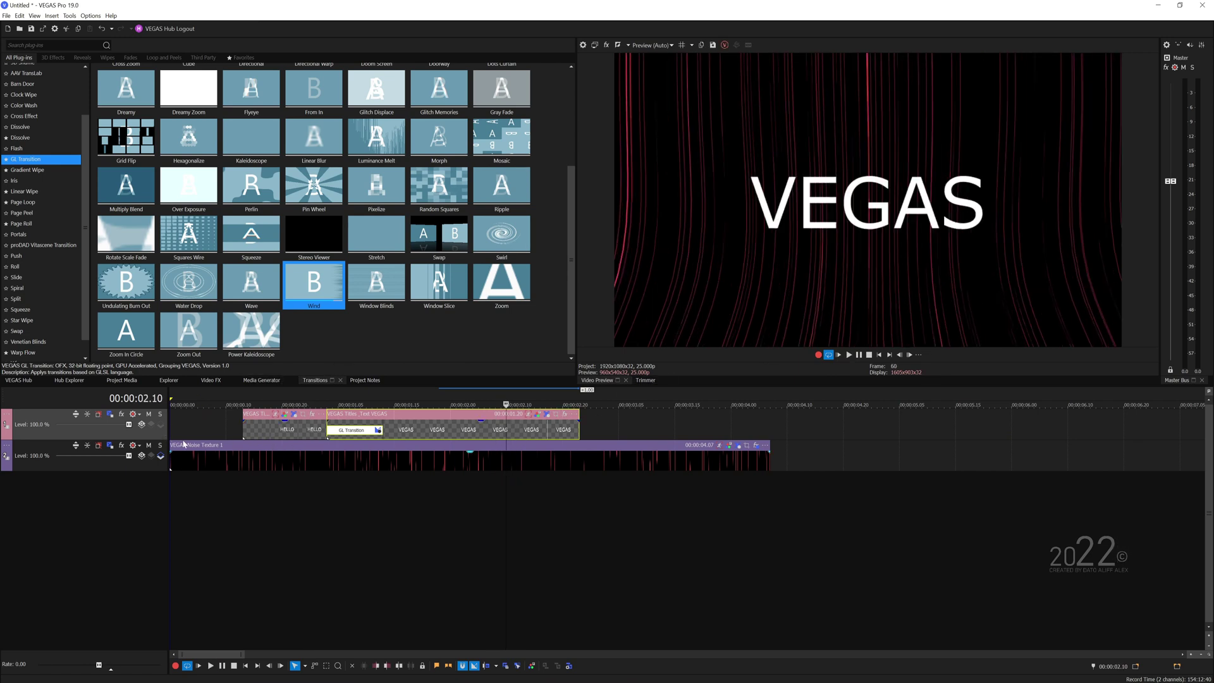
- Insert a new video track above the titles, add a Black Solid Color event to it, and close its generator settings
right_click(156, 438)
left_click(219, 492)
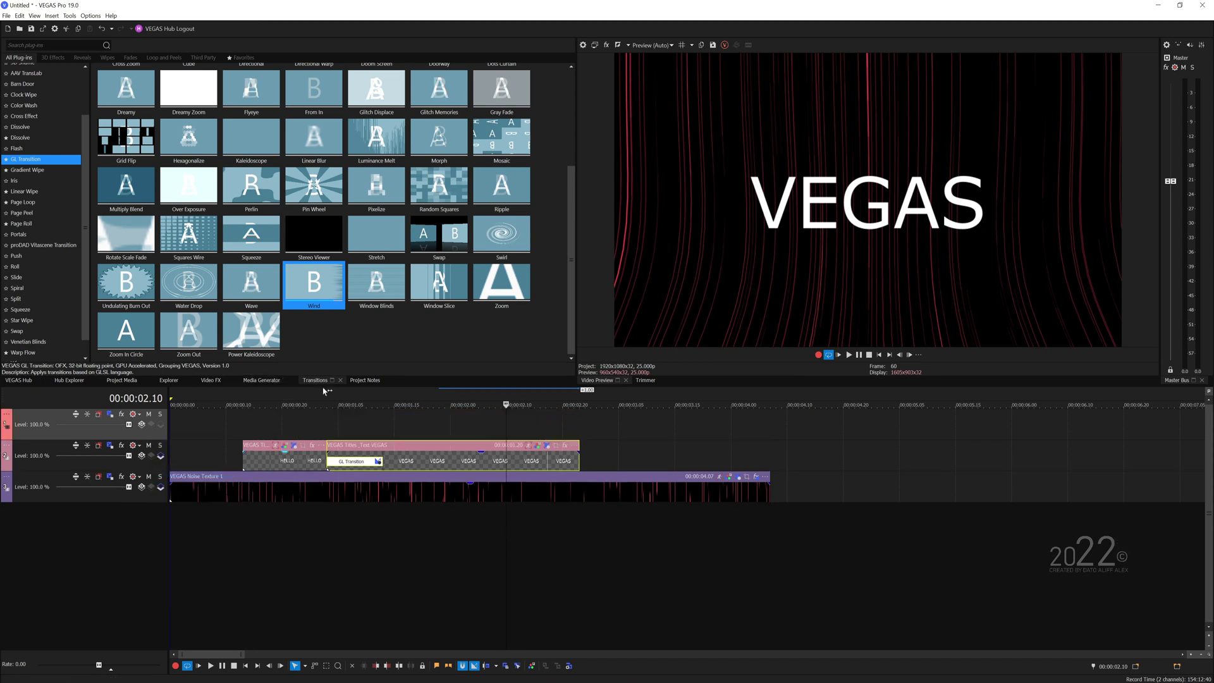
left_click(264, 380)
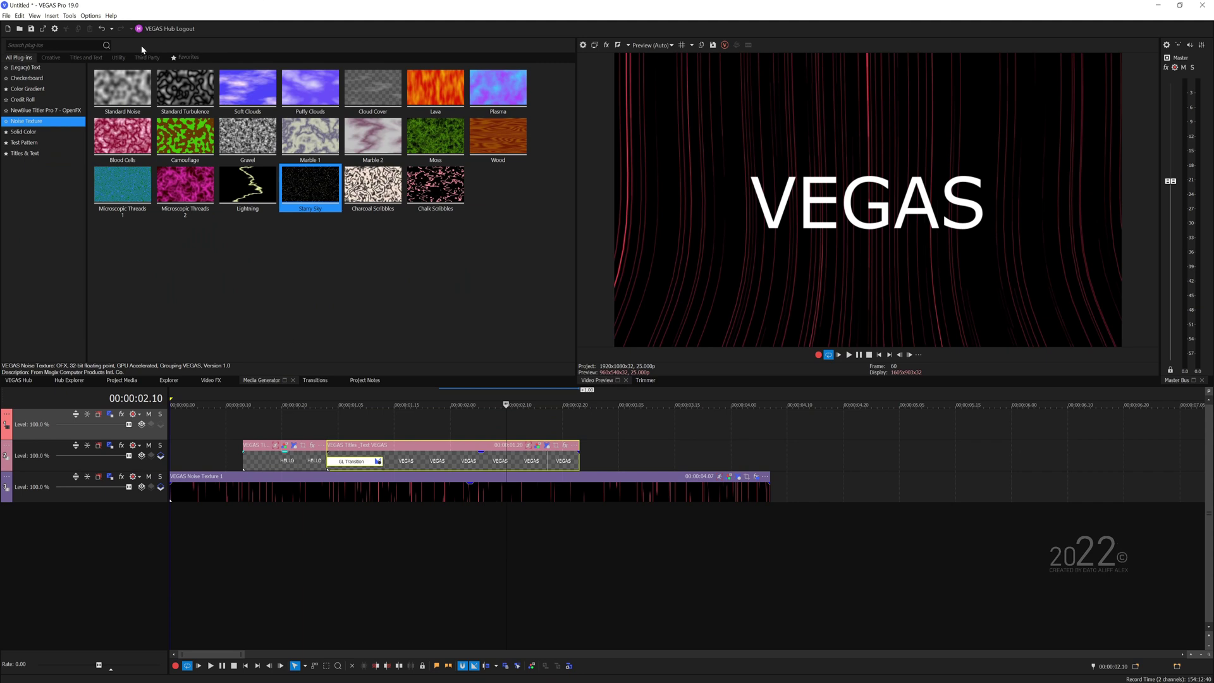
left_click(58, 89)
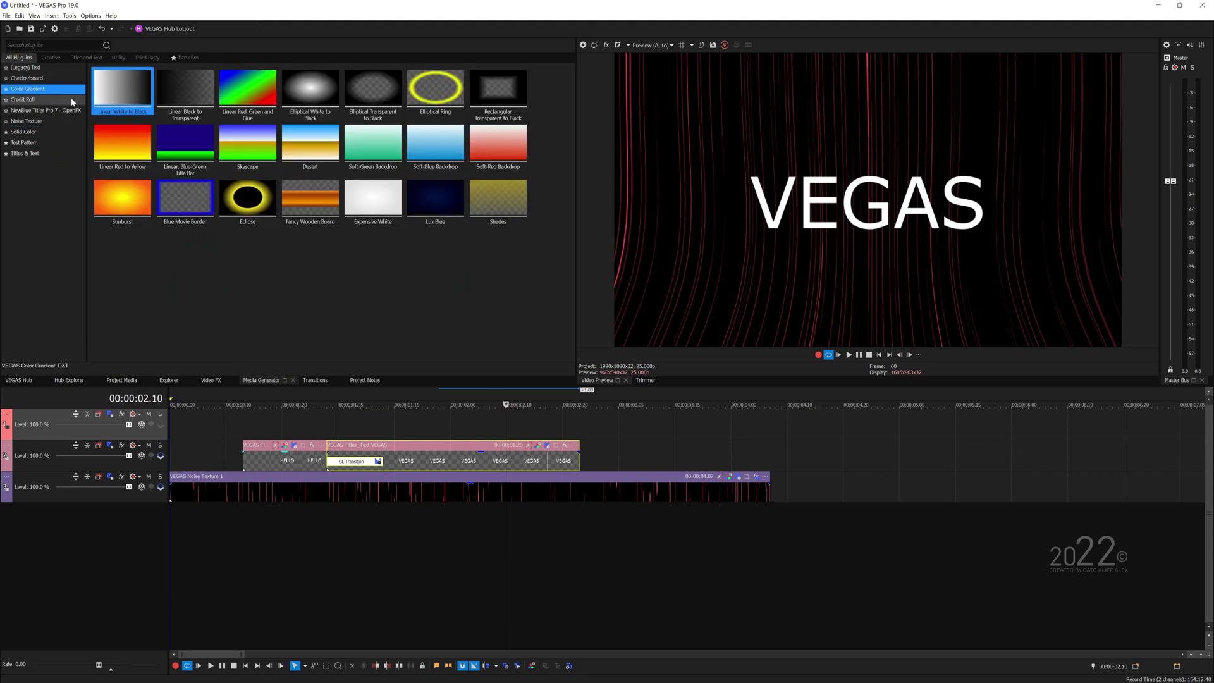
left_click(51, 99)
left_click(25, 132)
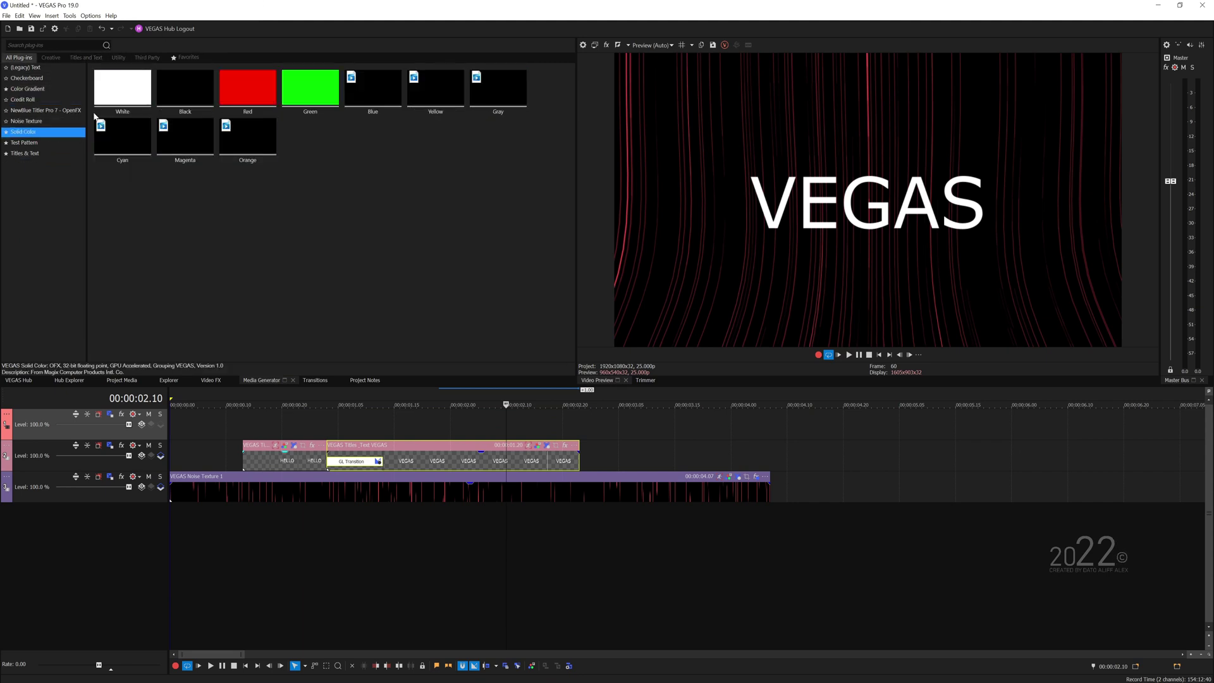
left_click_drag(140, 369, 131, 425)
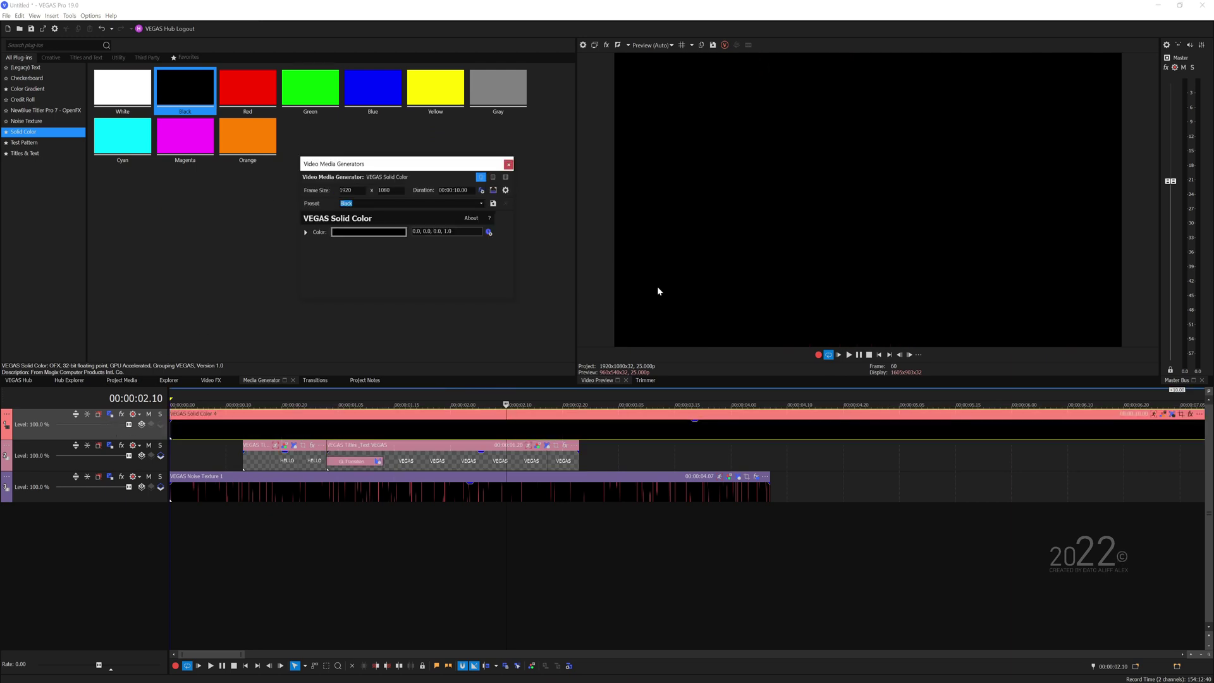
left_click(507, 166)
- Trim the end of the black solid color event to 00:00:03.24
left_click(726, 434)
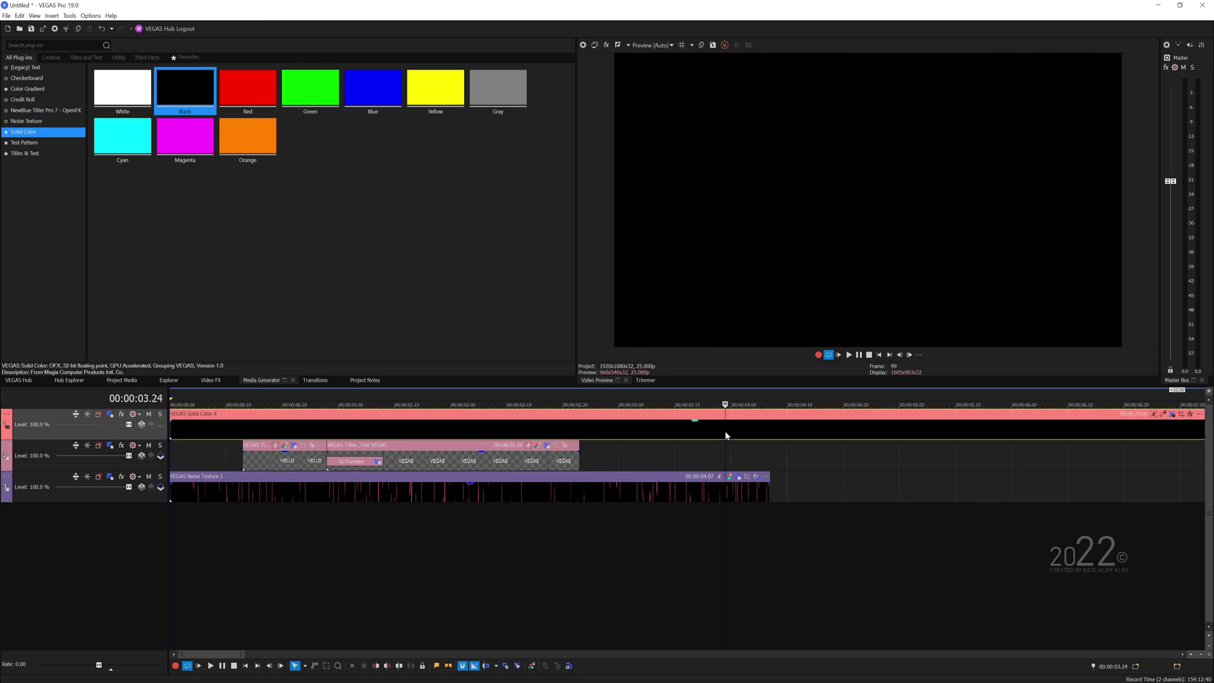
key("alt+]")
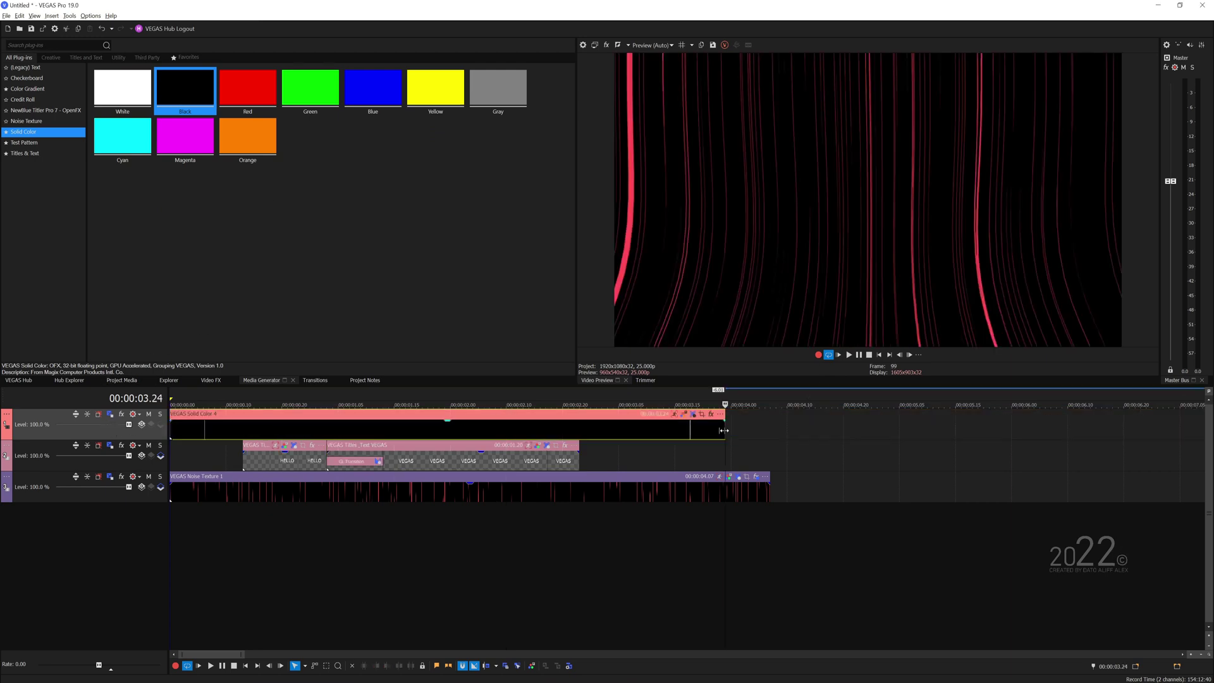
left_click(423, 430)
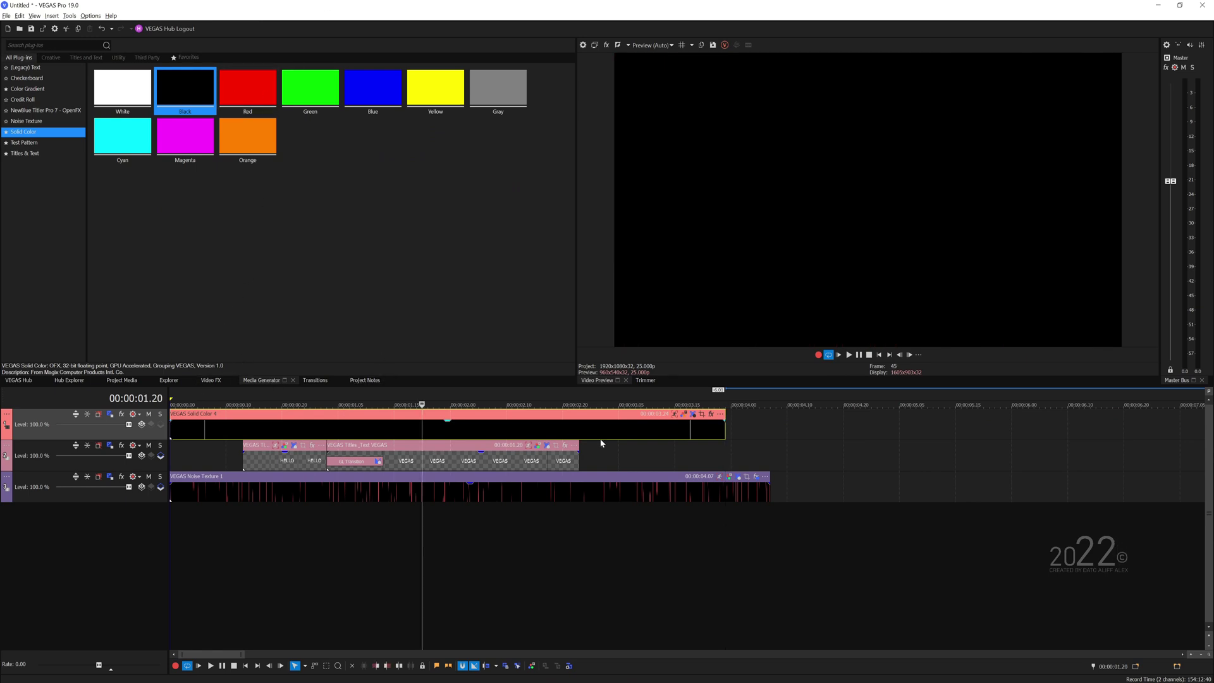
- Enable masking in the black event's Pan/Crop and draw a wide oval mask across the upper part of the frame
left_click(701, 414)
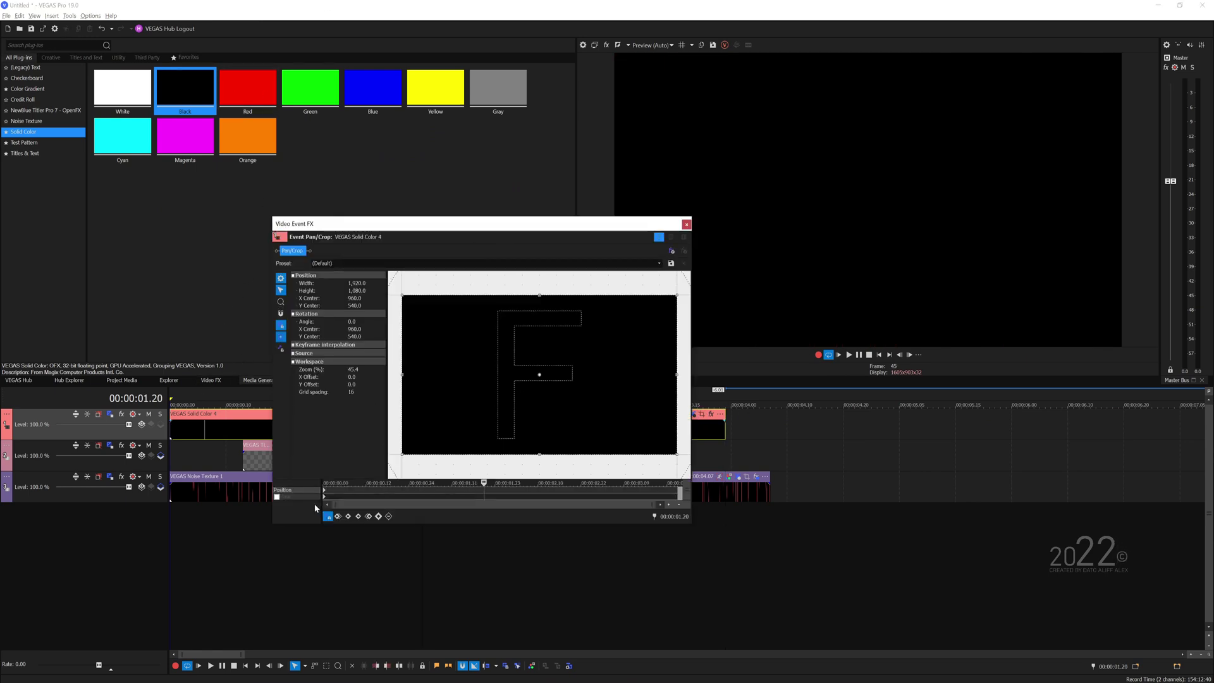
left_click(326, 498)
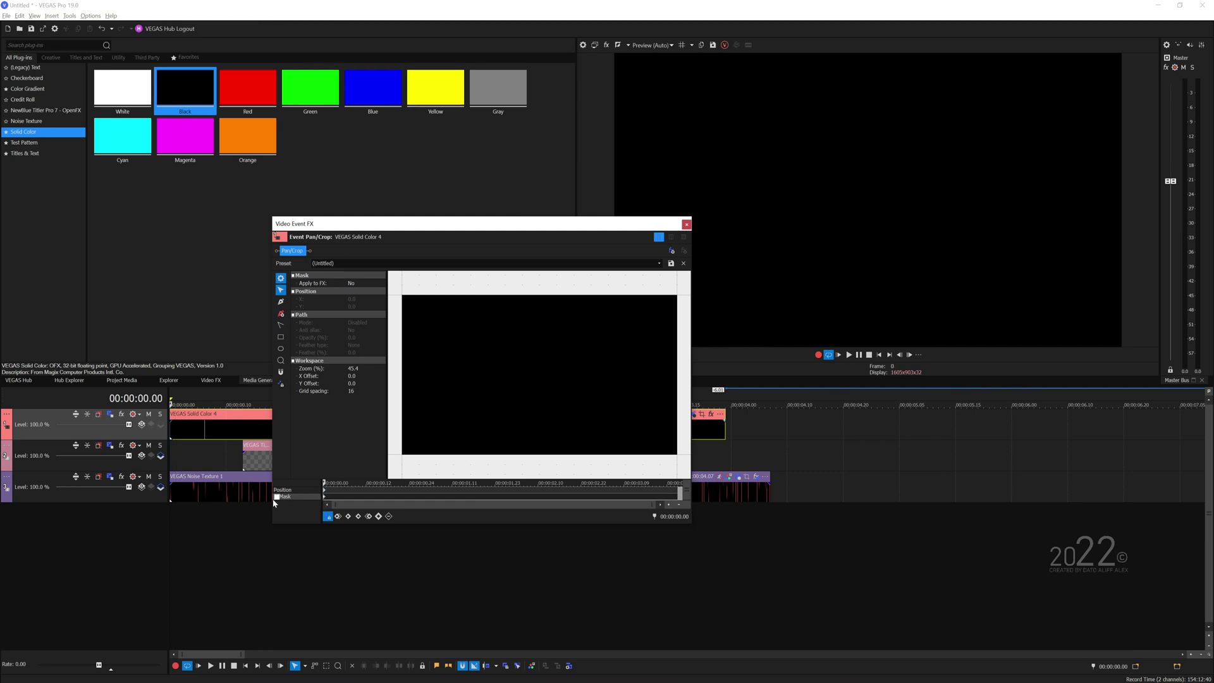
left_click(281, 349)
left_click_drag(400, 290, 725, 366)
left_click_drag(606, 337, 571, 327)
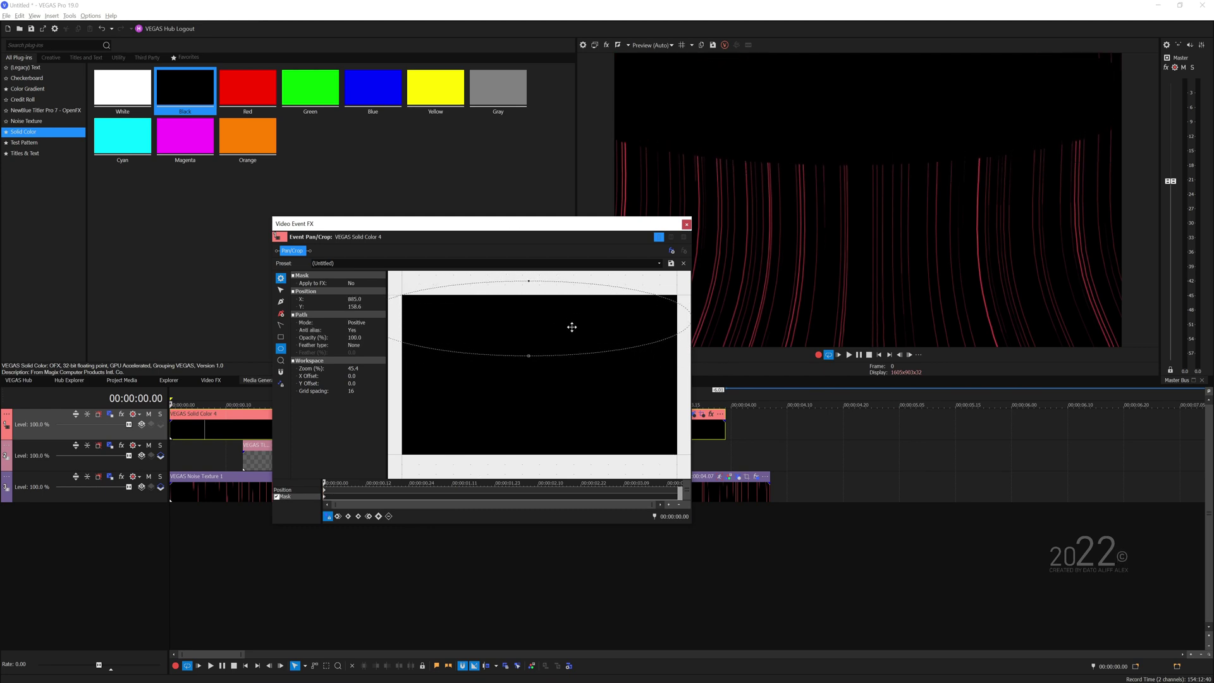
left_click(529, 356)
- Set the oval mask's feather type to Both at 50%, close Pan/Crop, and slightly lower the black event's opacity
left_click(379, 345)
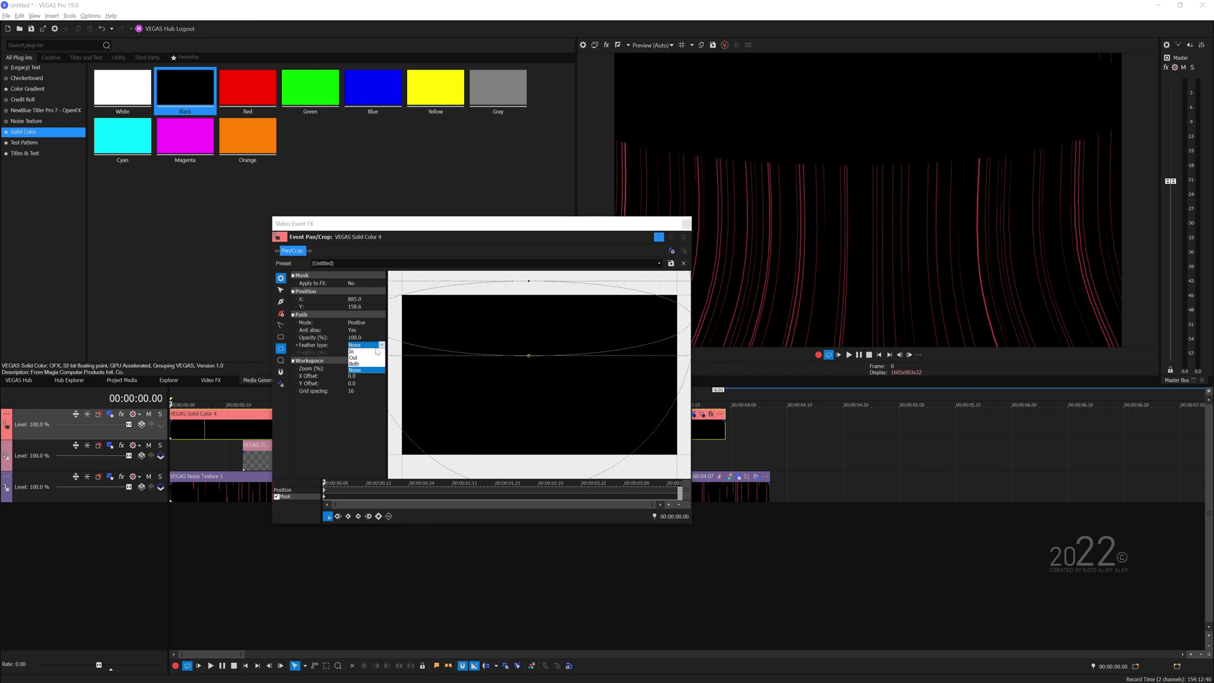
left_click(367, 374)
left_click(380, 352)
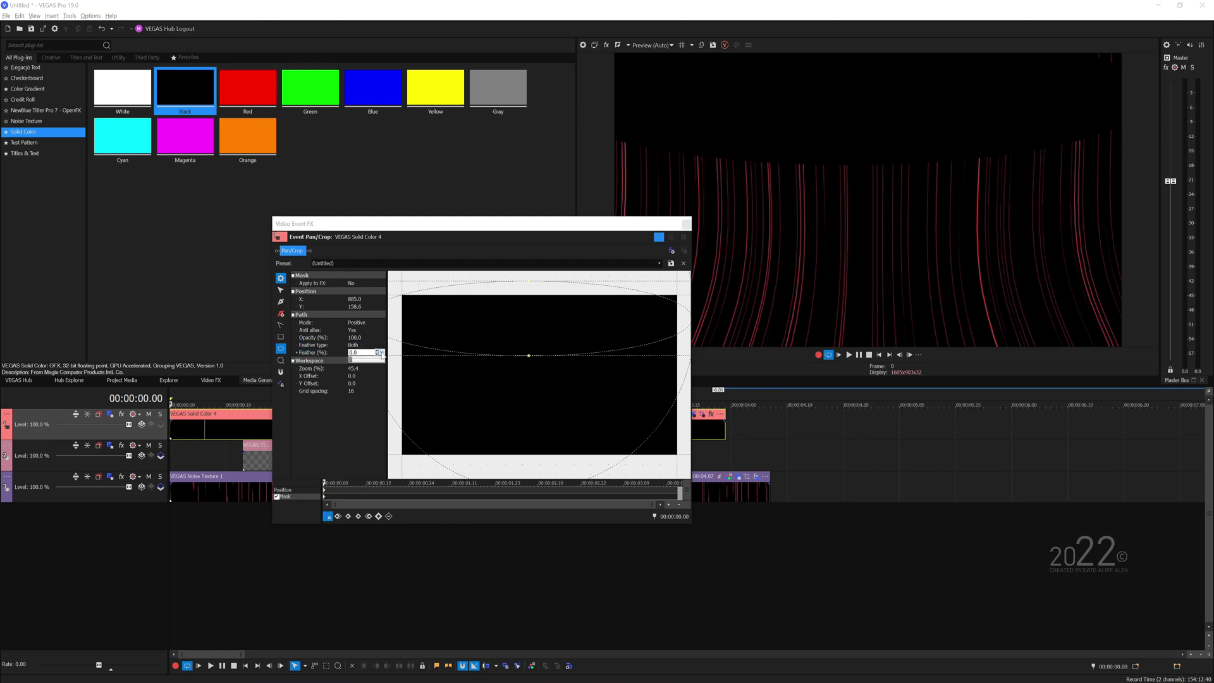
left_click_drag(368, 362, 392, 361)
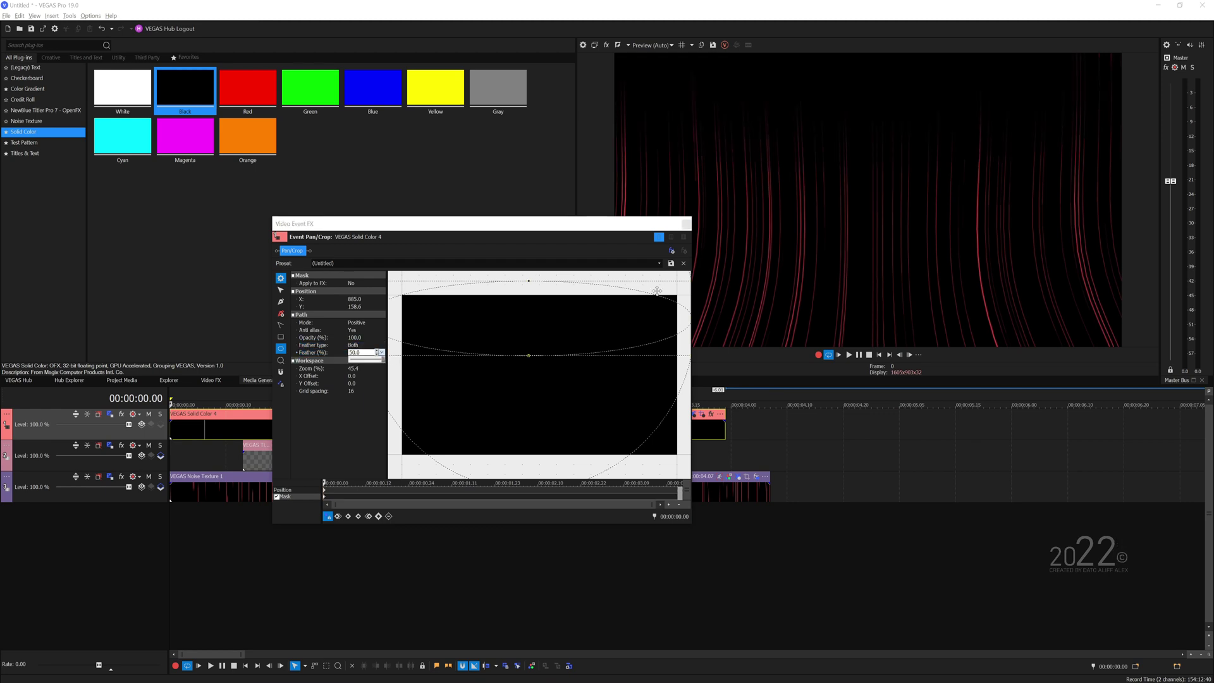
left_click(686, 225)
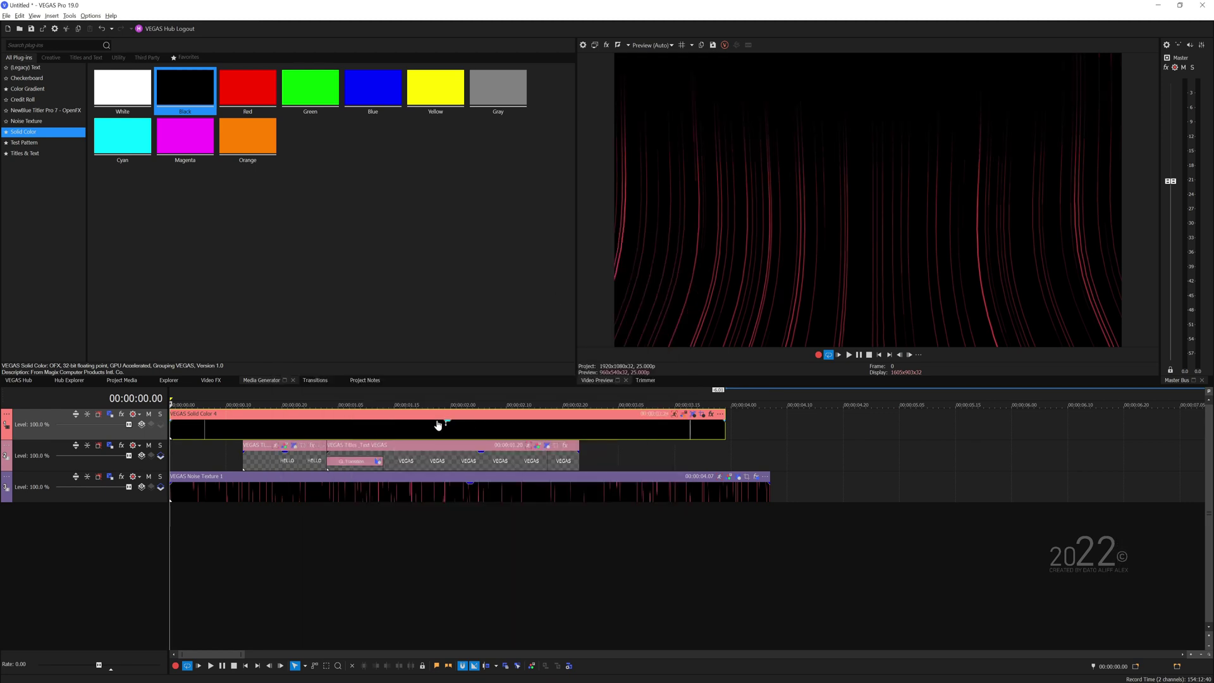
left_click_drag(438, 421, 438, 430)
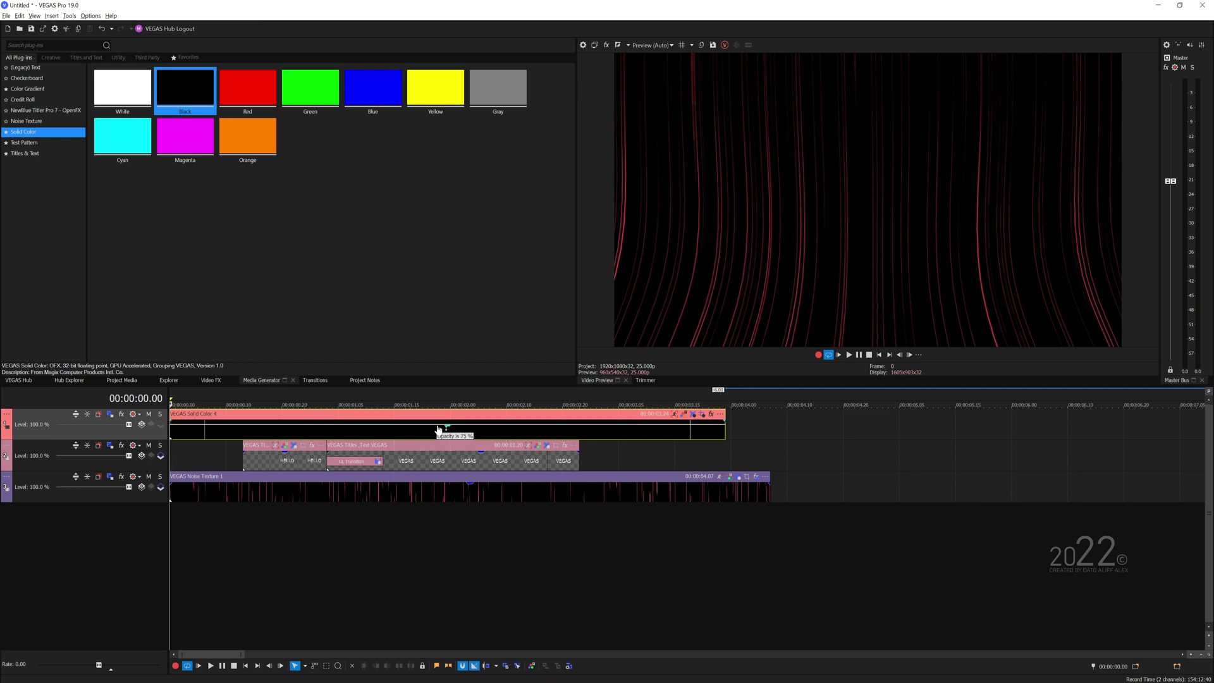
- Draw a second wide oval mask across the lower edge of the black event's frame and center it roughly
left_click(702, 415)
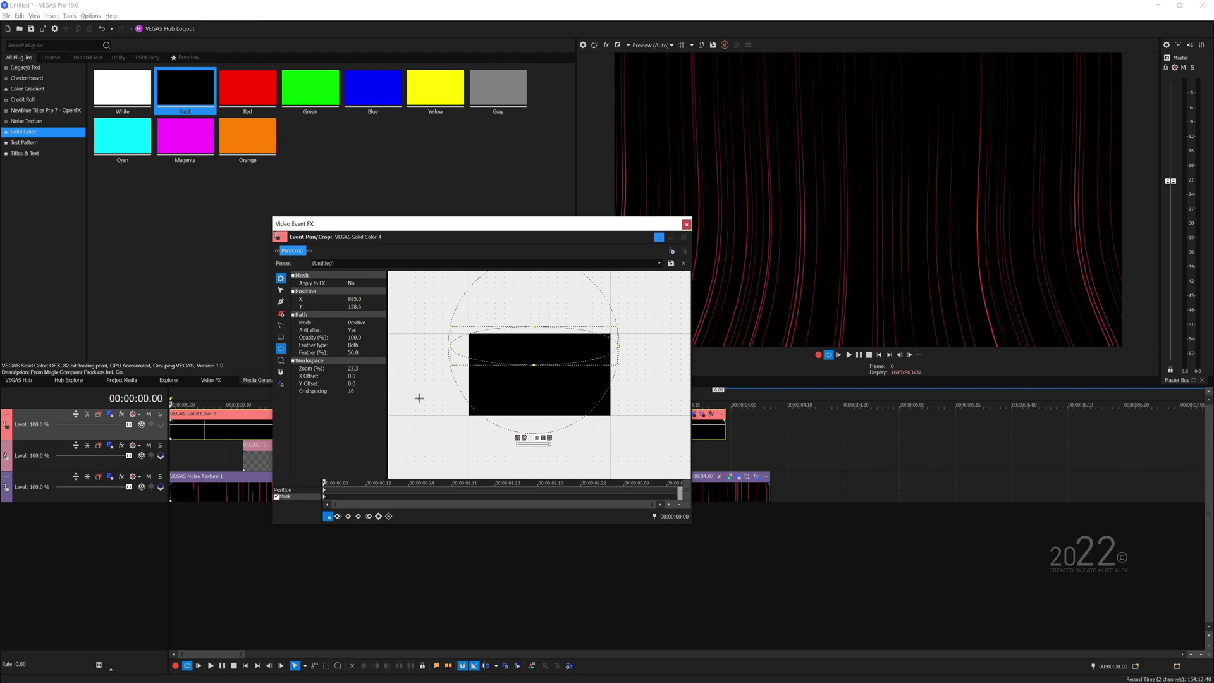
left_click_drag(419, 398, 628, 436)
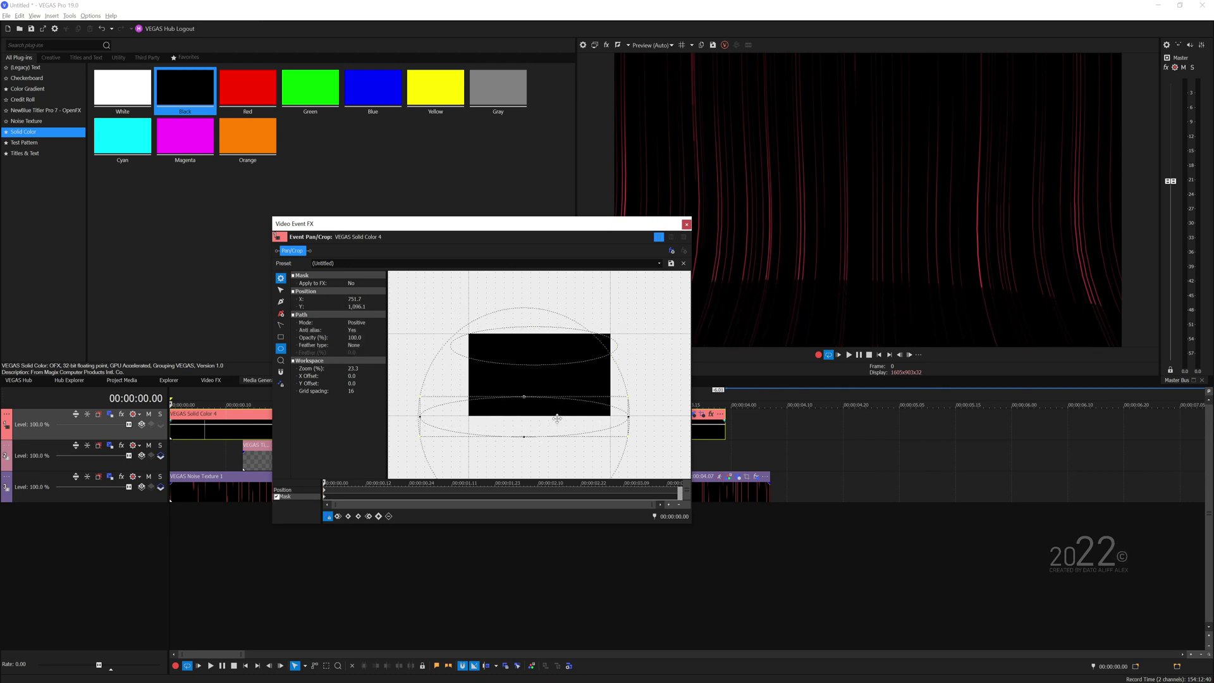
left_click_drag(556, 416, 564, 418)
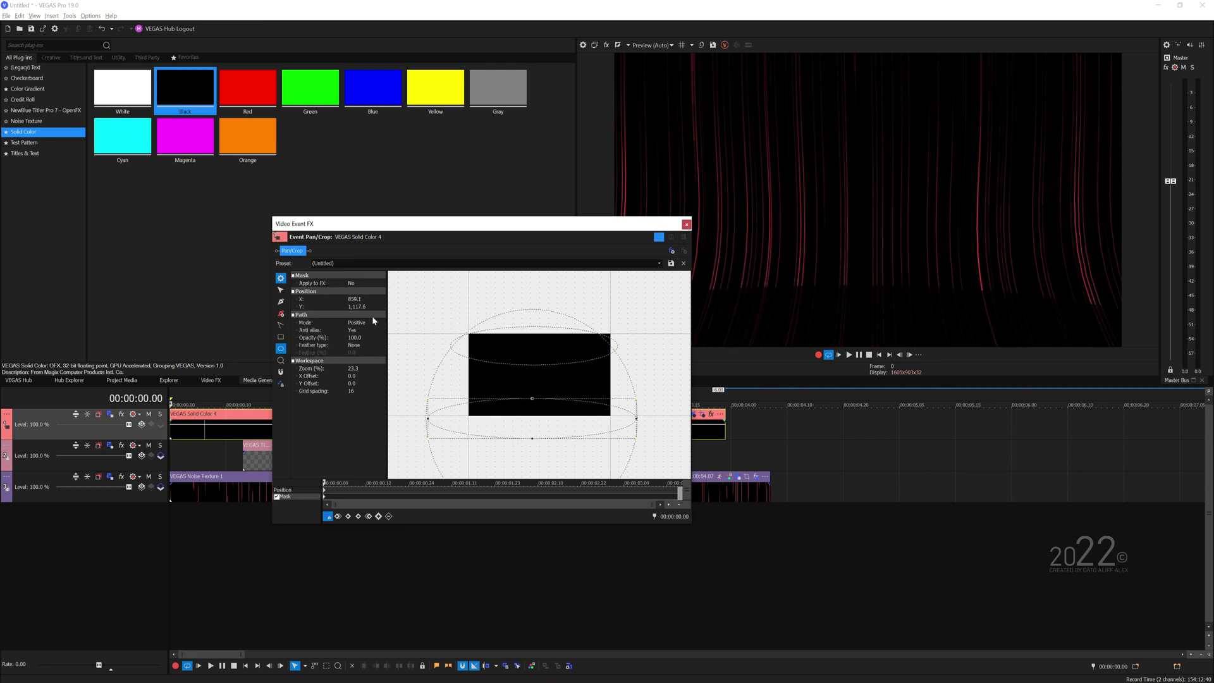
- Set the lower oval's feather type to Both at 50%, move it to about X 945, Y 1,233, and close Pan/Crop
left_click(368, 344)
left_click(367, 370)
left_click(373, 352)
left_click(382, 352)
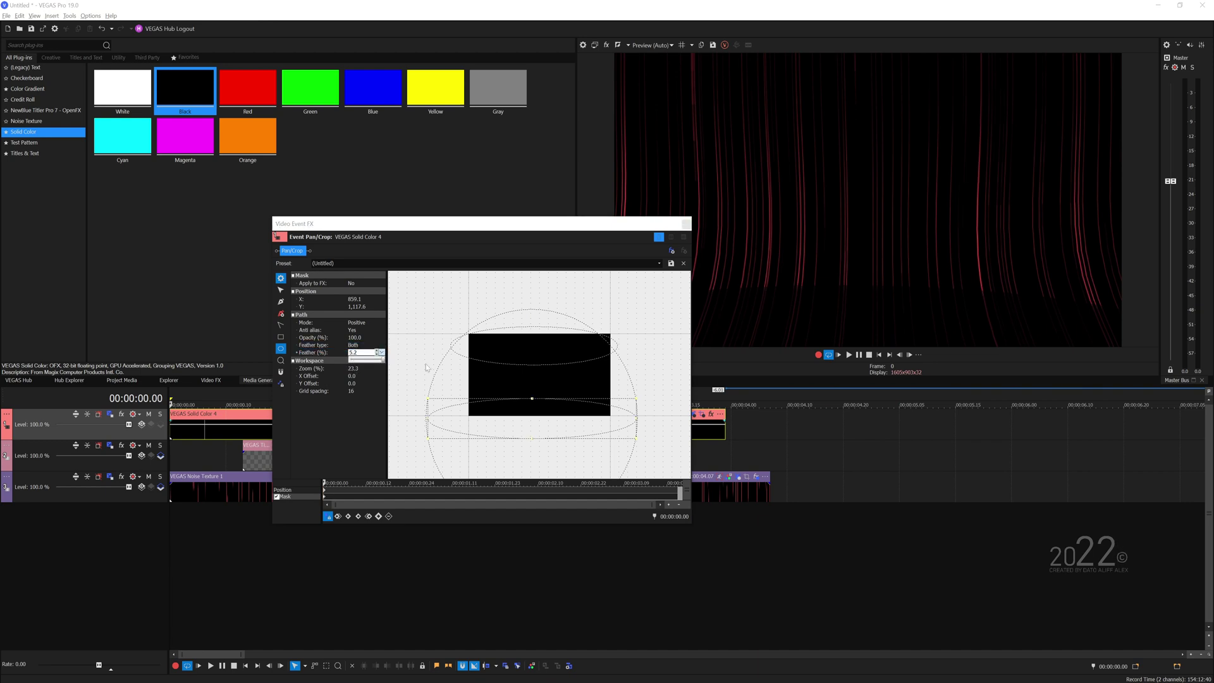
left_click_drag(538, 421, 543, 428)
left_click_drag(528, 335, 533, 345)
left_click_drag(586, 425, 622, 428)
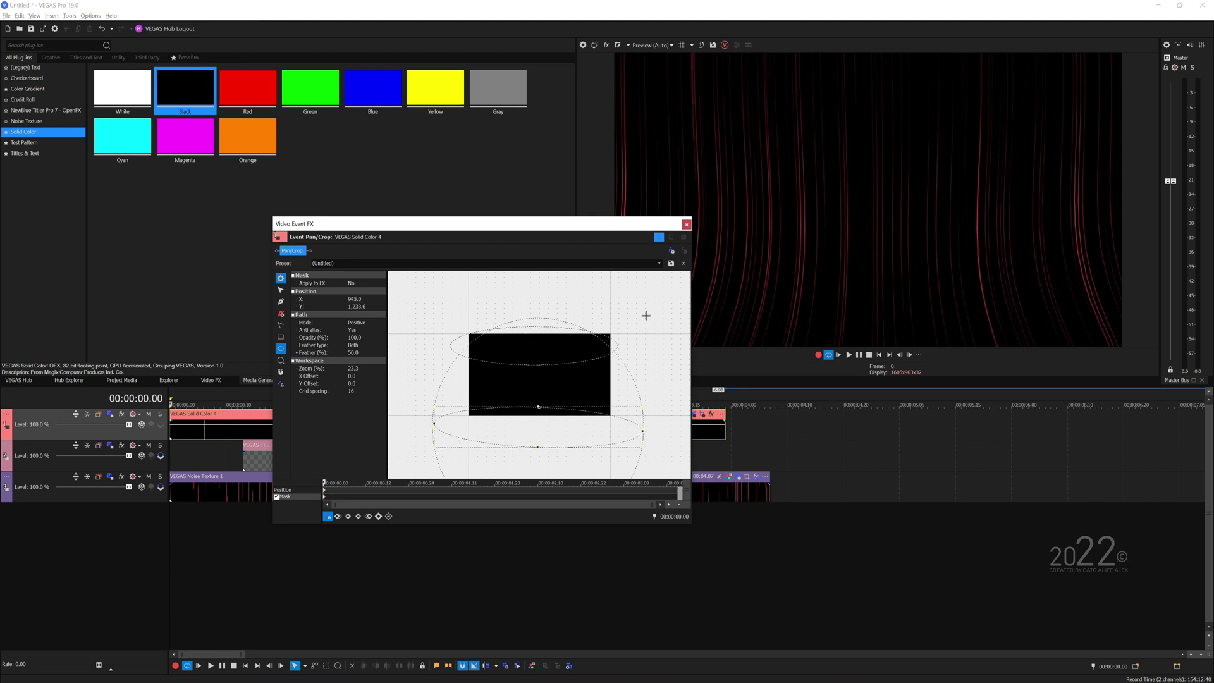
left_click(686, 225)
- Preview the HELLO title under the black overlay and move the title track above the black solid color track
left_click(277, 467)
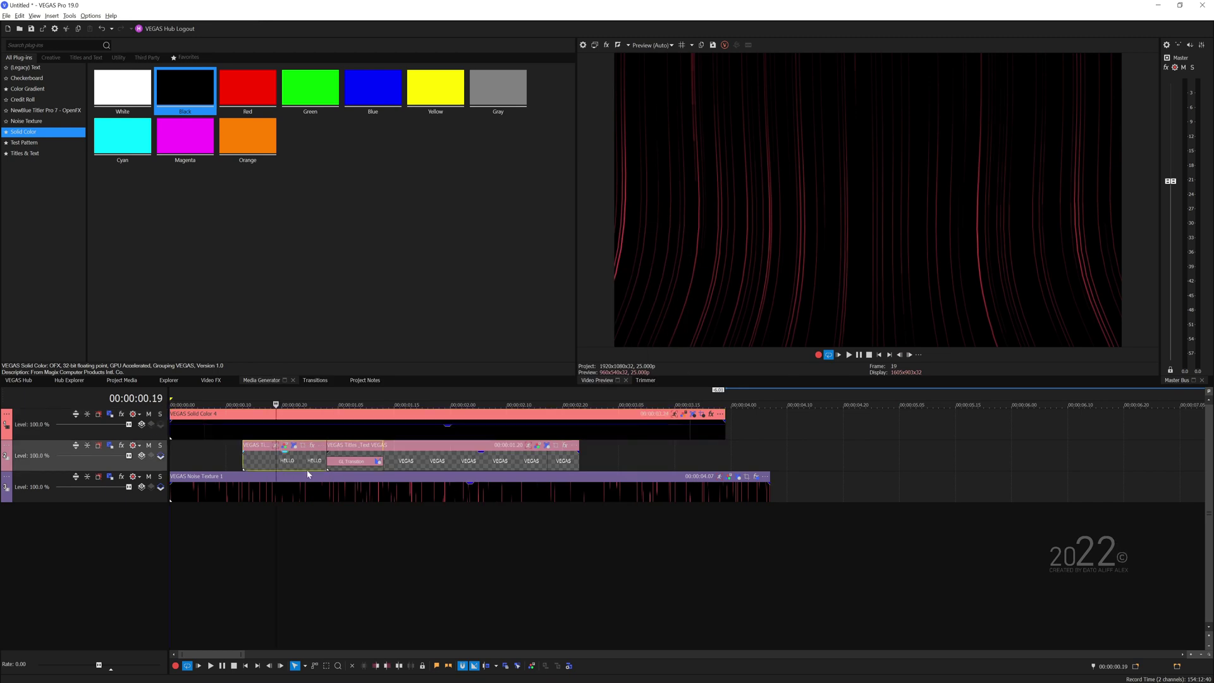
left_click(349, 491)
left_click(305, 497)
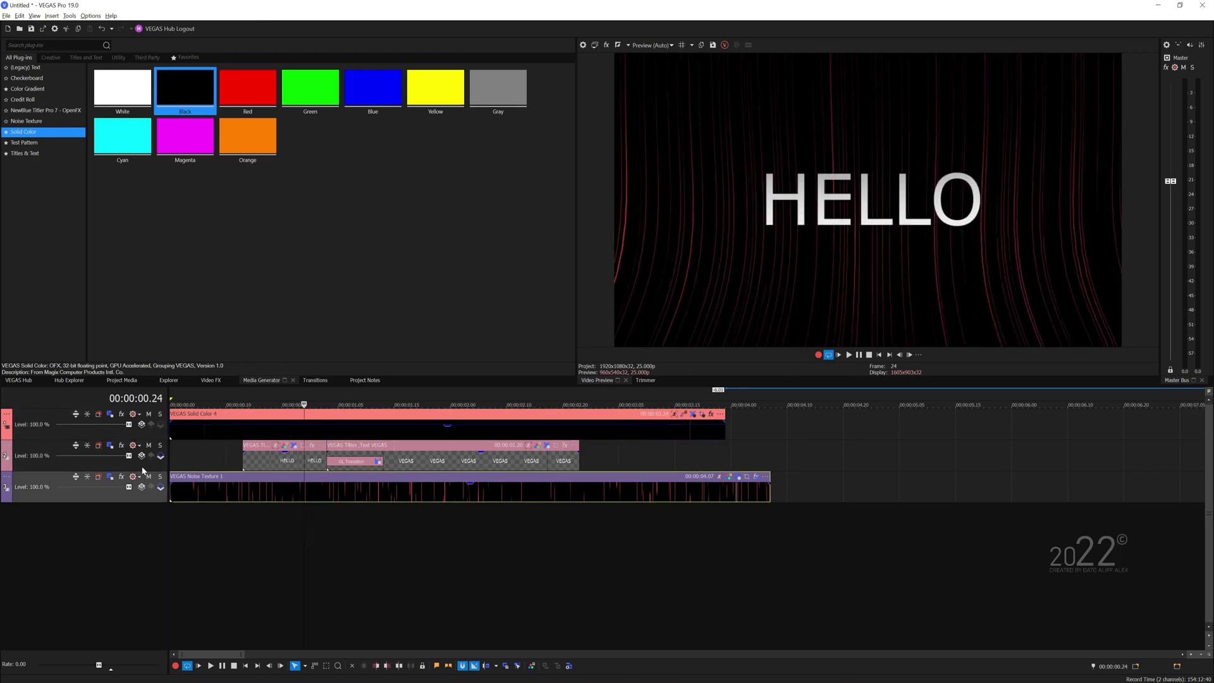
left_click_drag(143, 468, 148, 412)
- Refine the noise texture event's Mesh Warp by slightly nudging mesh points on both sides of the frame, and close the effect window
scroll(363, 452, "up", 1)
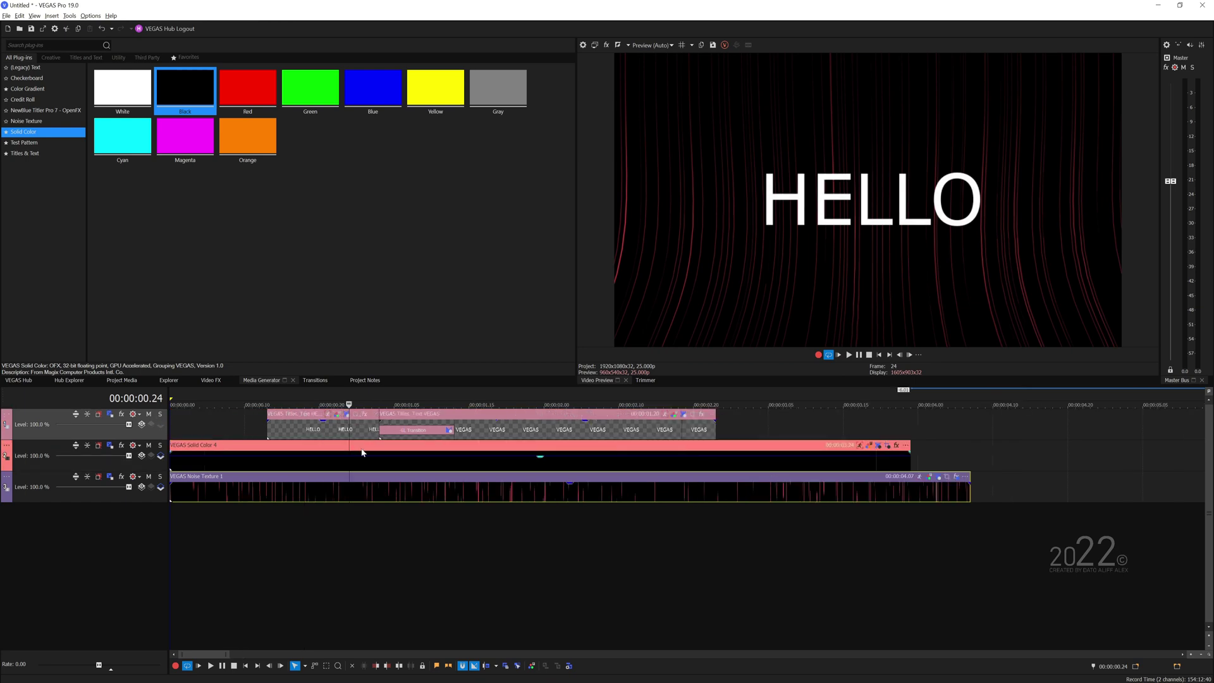
scroll(362, 453, "up", 2)
scroll(1021, 475, "down", 2)
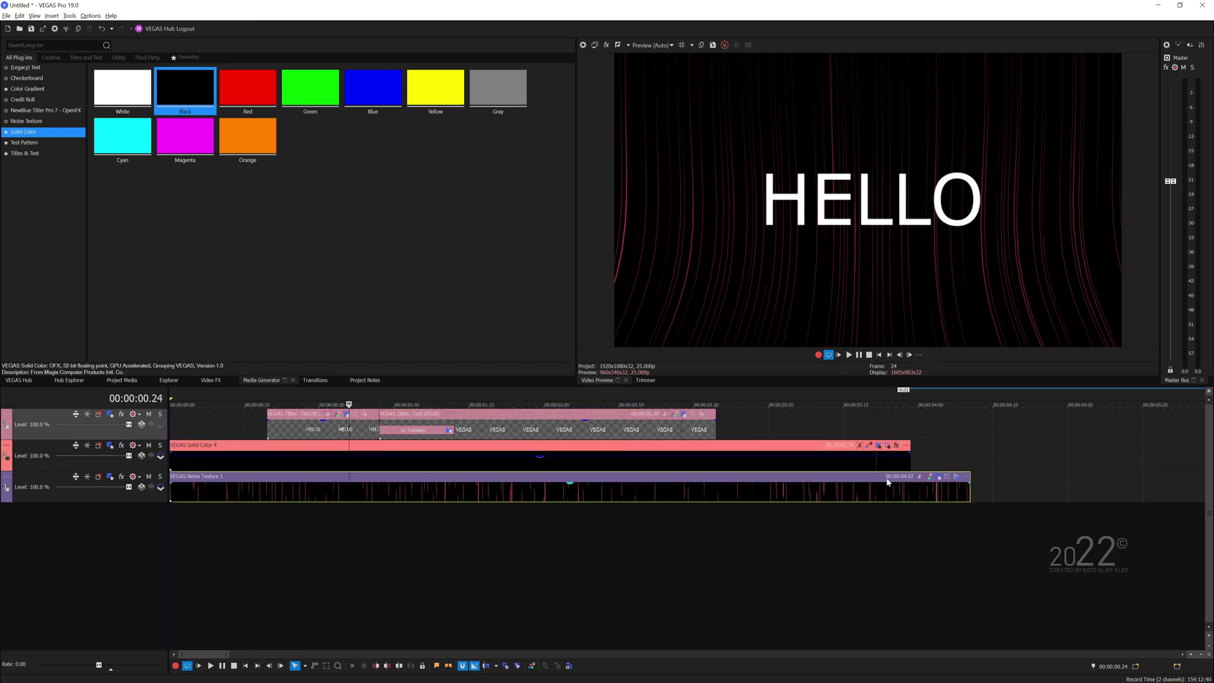
left_click(956, 478)
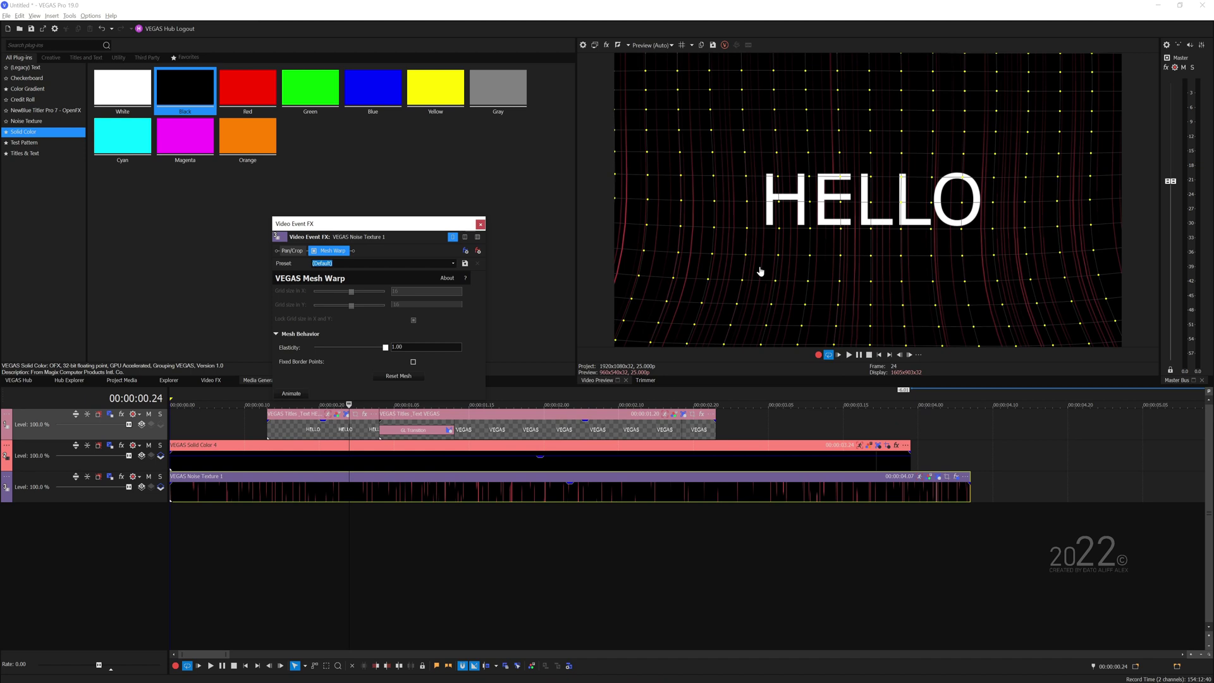
left_click_drag(746, 255, 749, 251)
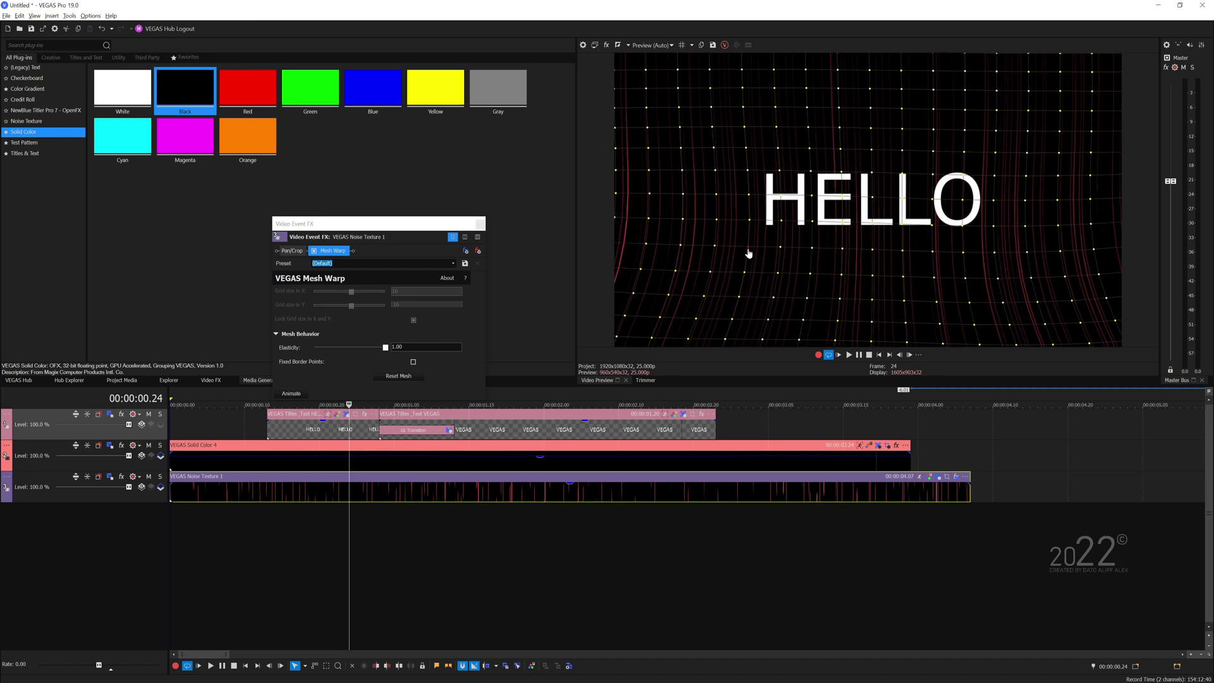
left_click_drag(1031, 255, 1025, 253)
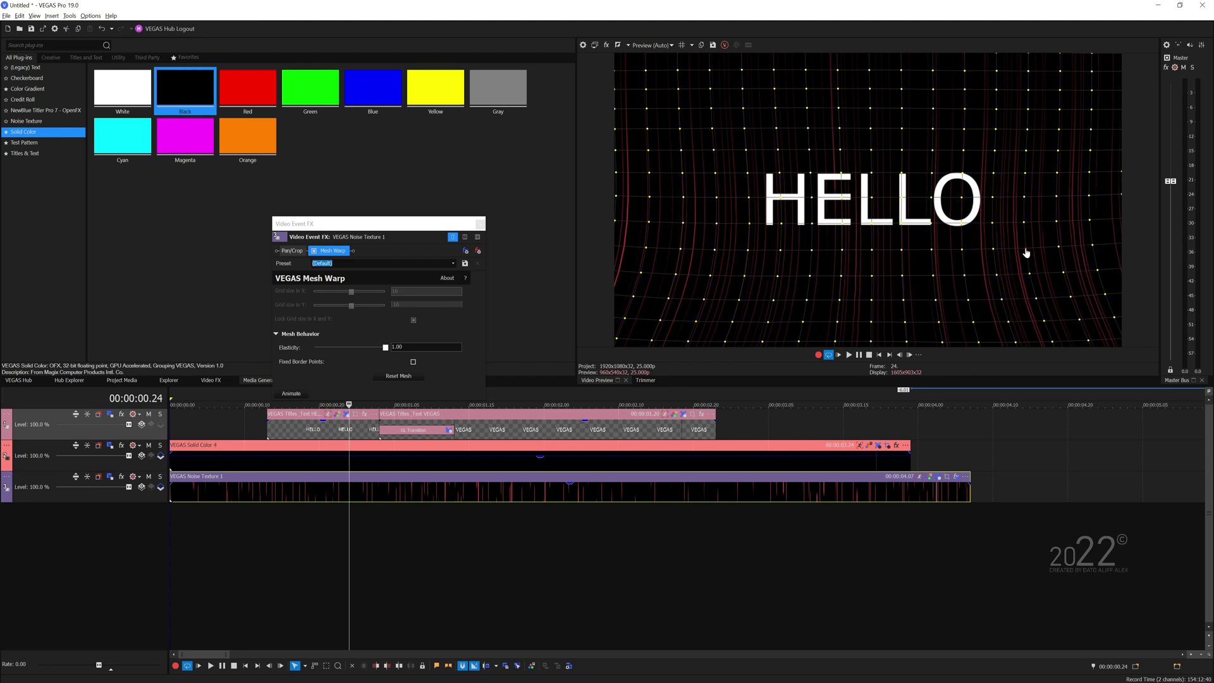
left_click_drag(647, 181, 646, 172)
left_click_drag(1093, 187, 1094, 177)
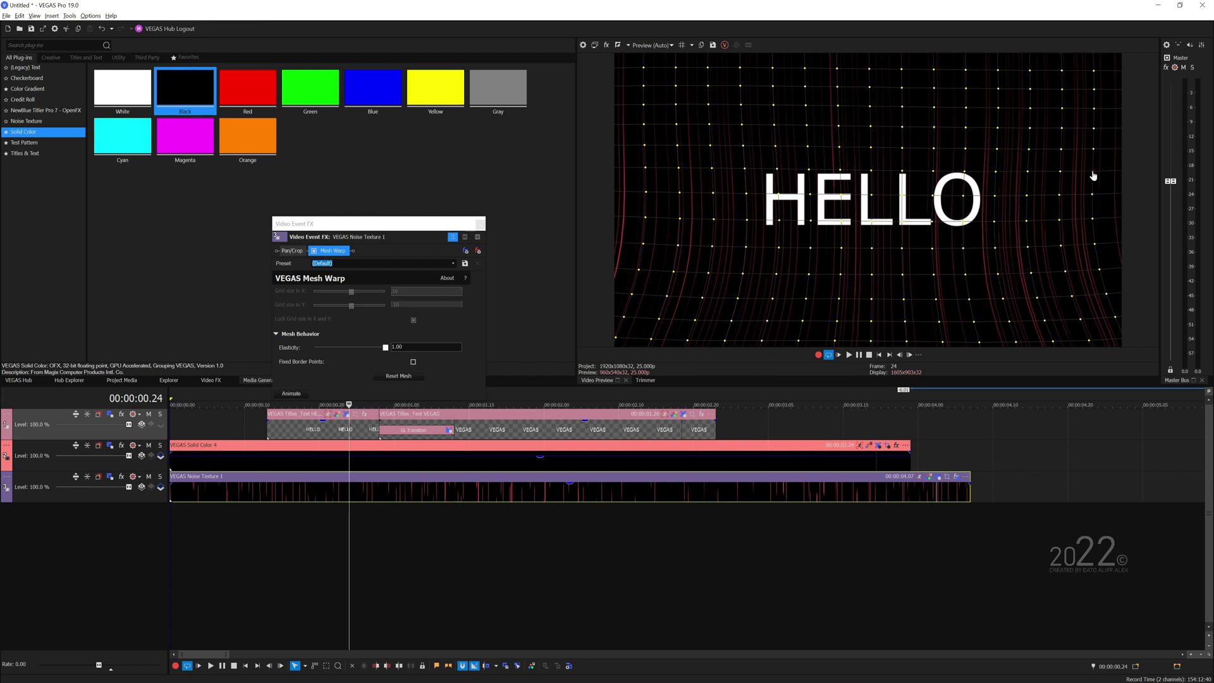
left_click(481, 224)
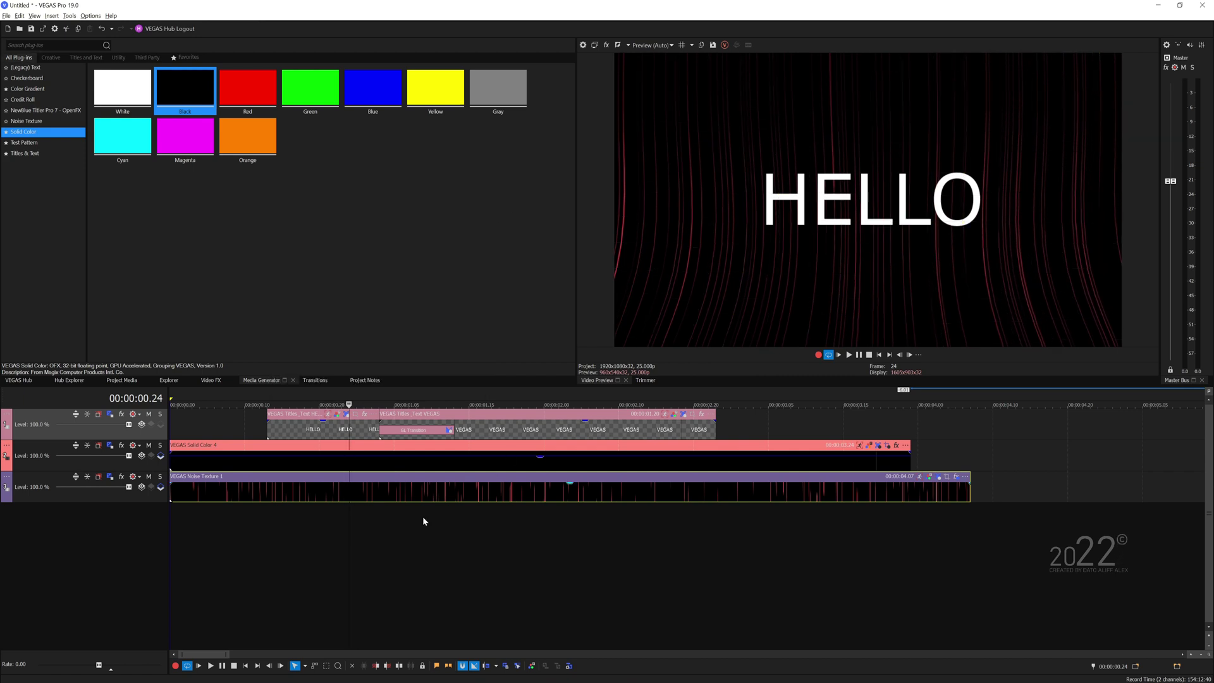
- Play back the HELLO-to-VEGAS transition over the adjusted streaks and place the playhead at 00:00:01.13
left_click(247, 560)
key("space")
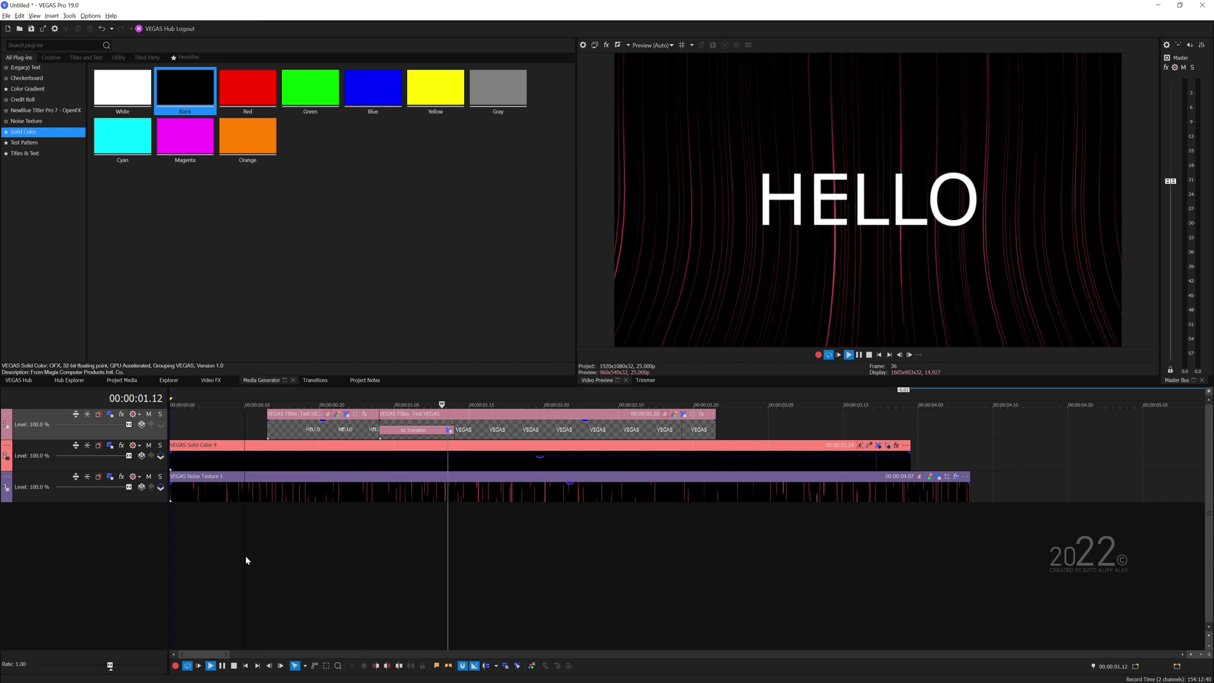
key("space")
left_click(334, 555)
left_click(453, 544)
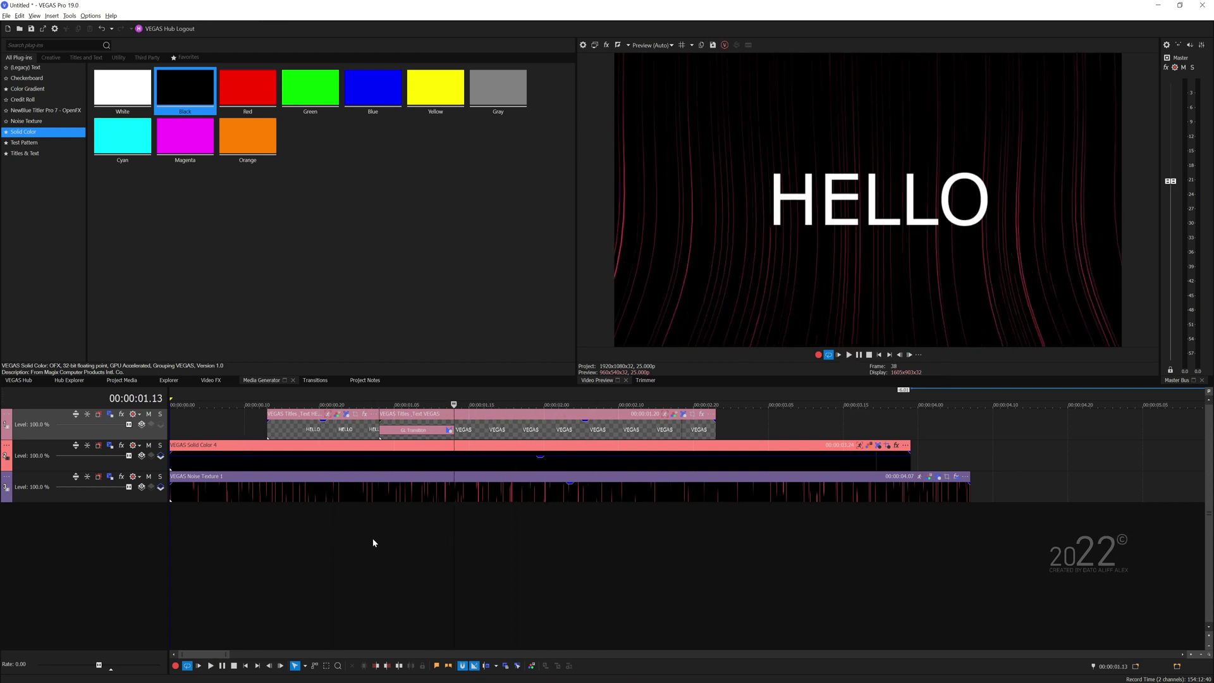
- Make the black solid color and noise texture tracks children of the title track, and set the parent composite mode to 3D Source Alpha
left_click(160, 487)
left_click(162, 456)
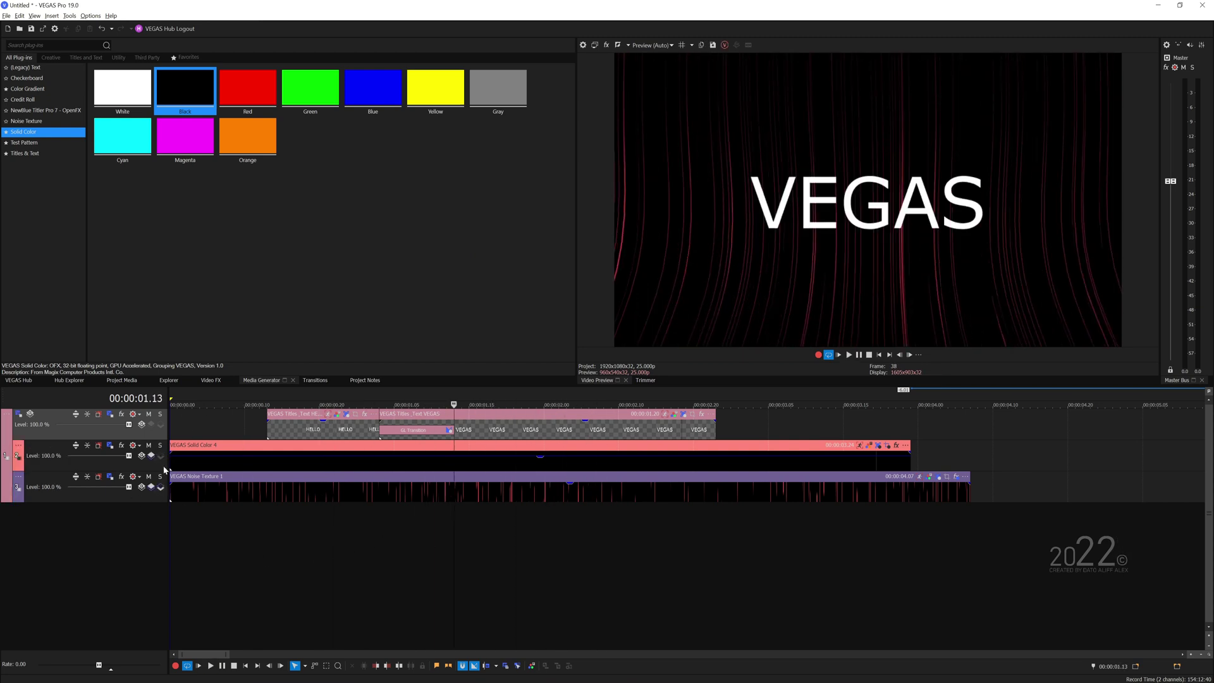
left_click(30, 414)
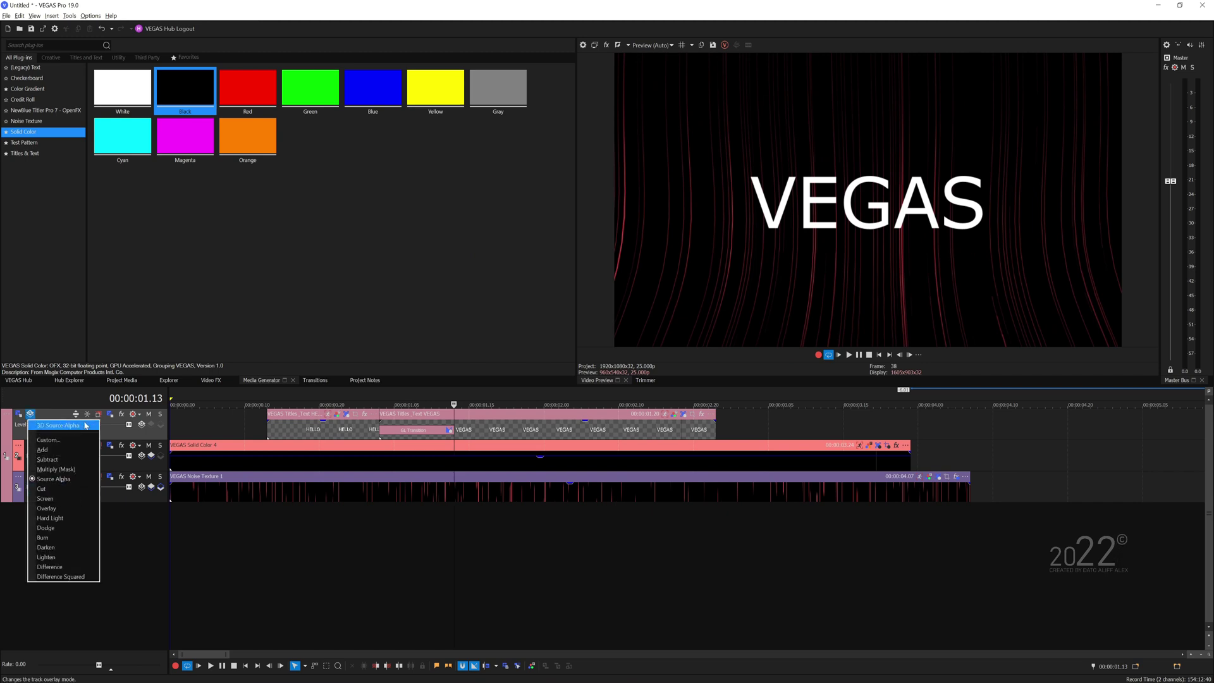
left_click(65, 428)
- In Parent Track Motion, orient the group about -12.3 on Y, enlarge it to about 1,327 wide, shift it slightly left on X, and close
left_click(19, 414)
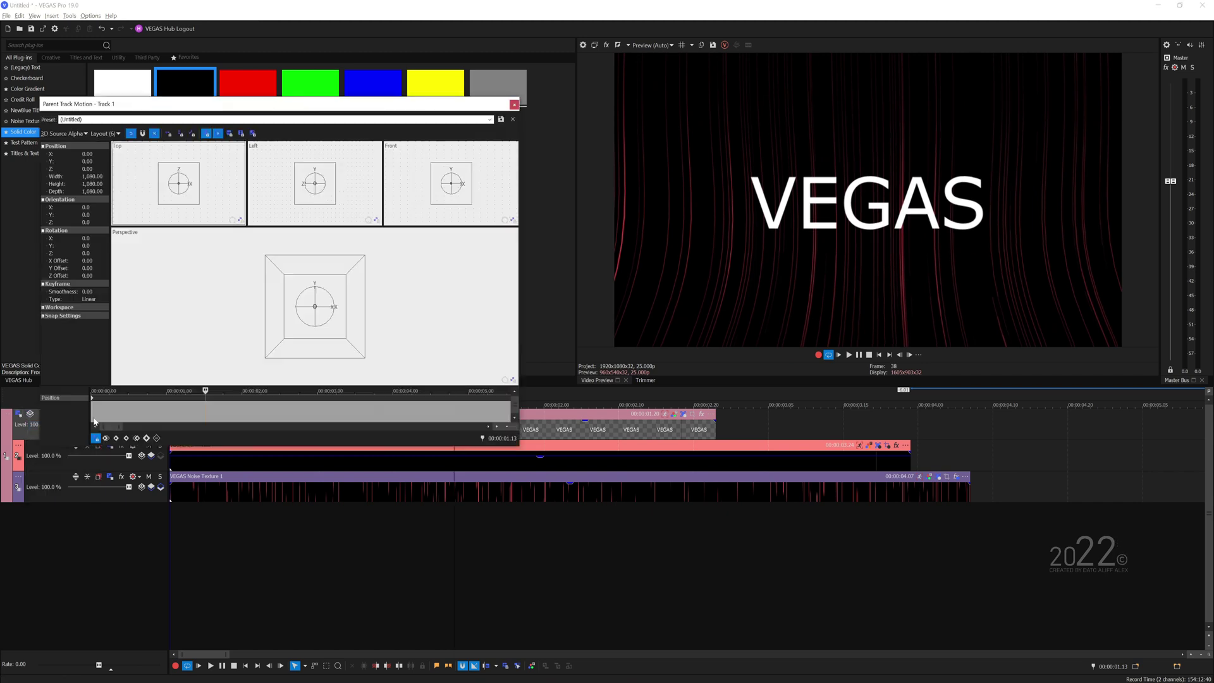
right_click(314, 303)
left_click(329, 310)
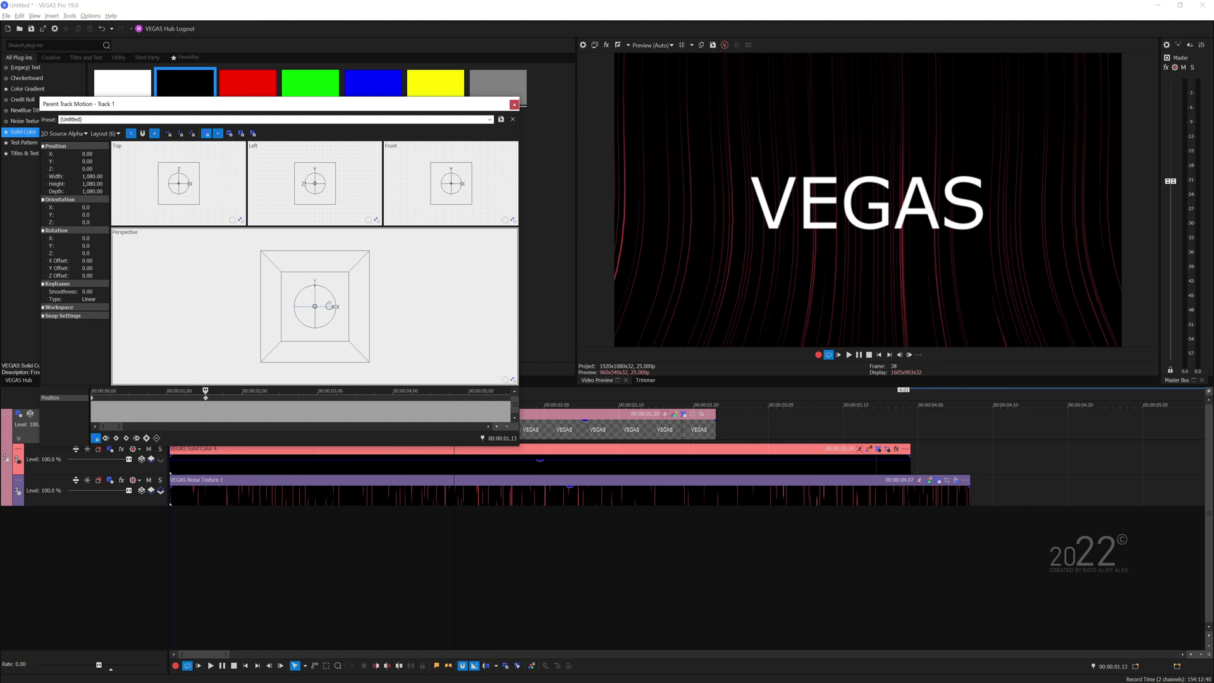
left_click_drag(329, 306, 327, 306)
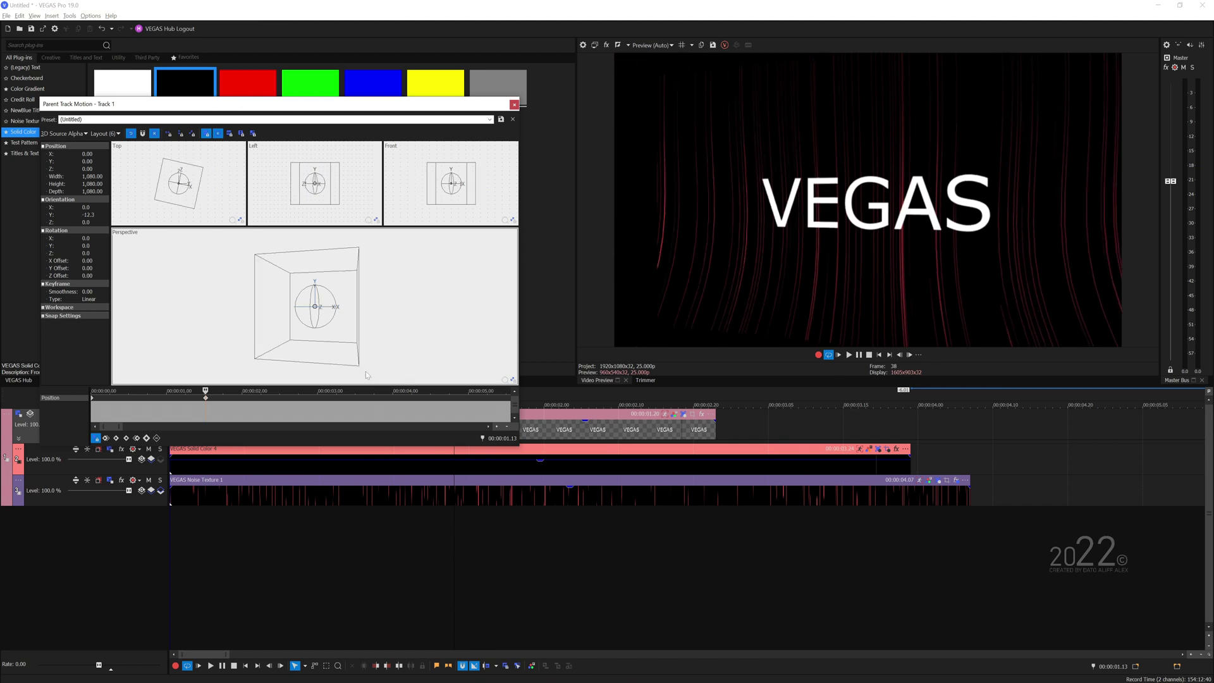
left_click_drag(358, 366, 374, 385)
left_click_drag(333, 307, 328, 307)
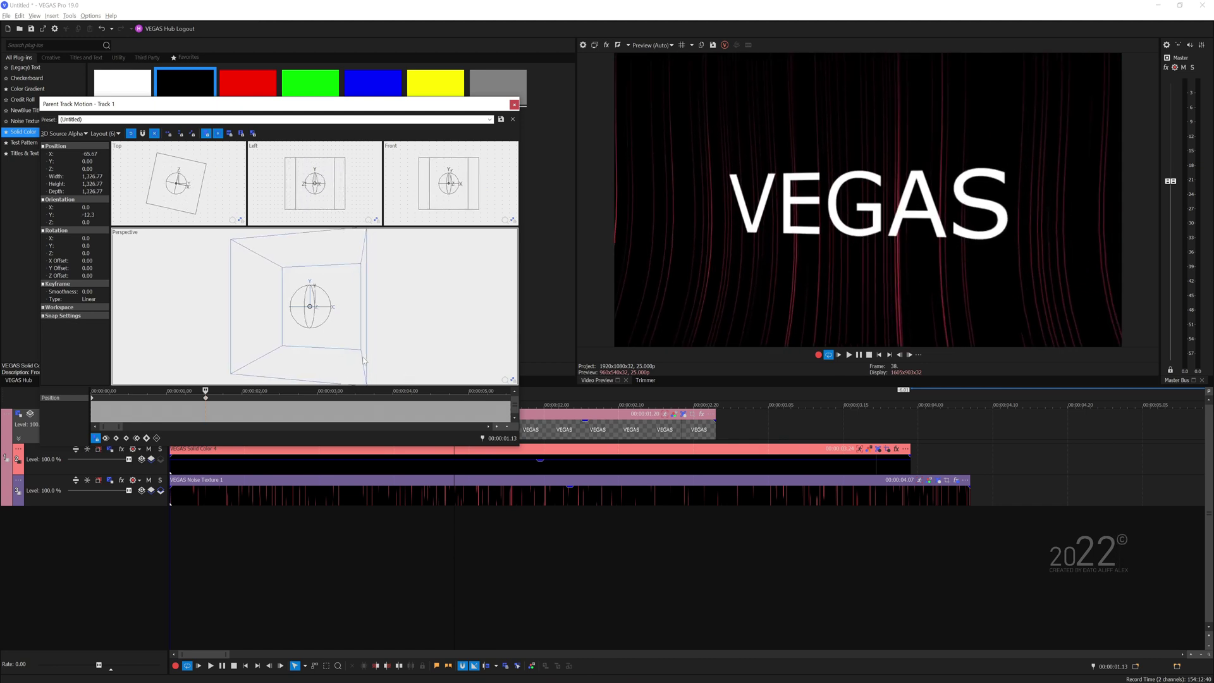
left_click(514, 105)
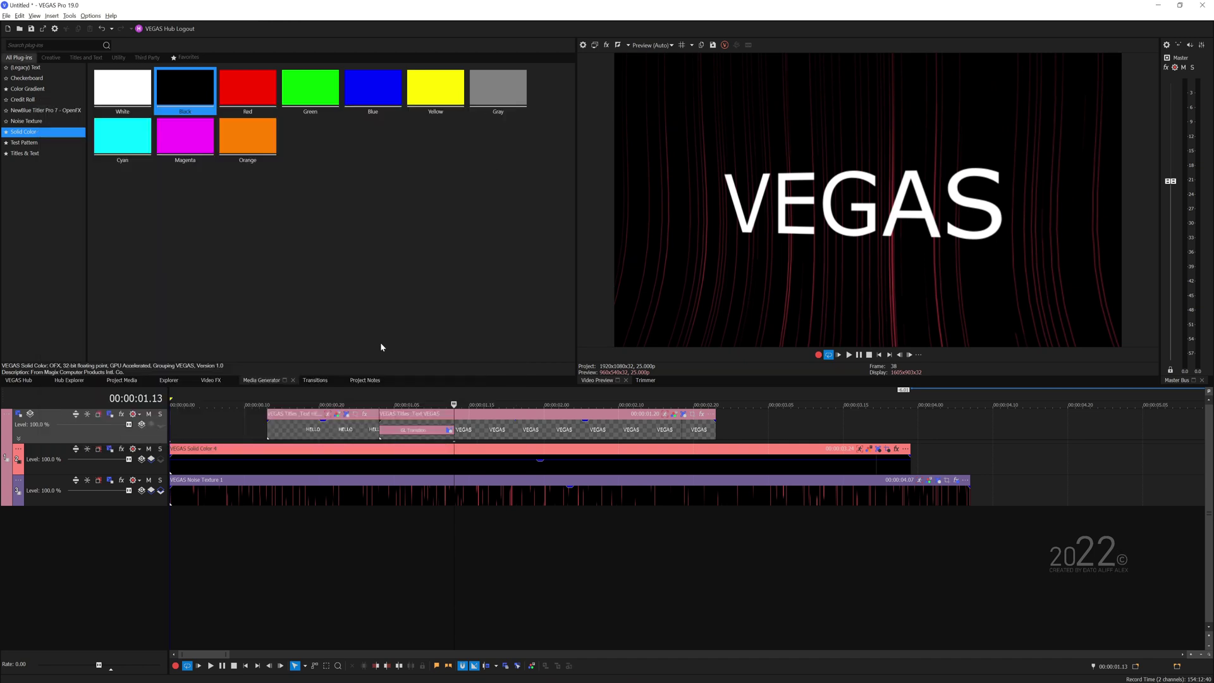
- Play back the angled 3D composition and check individual frames before and during the HELLO-to-VEGAS transition
left_click(237, 426)
key("space")
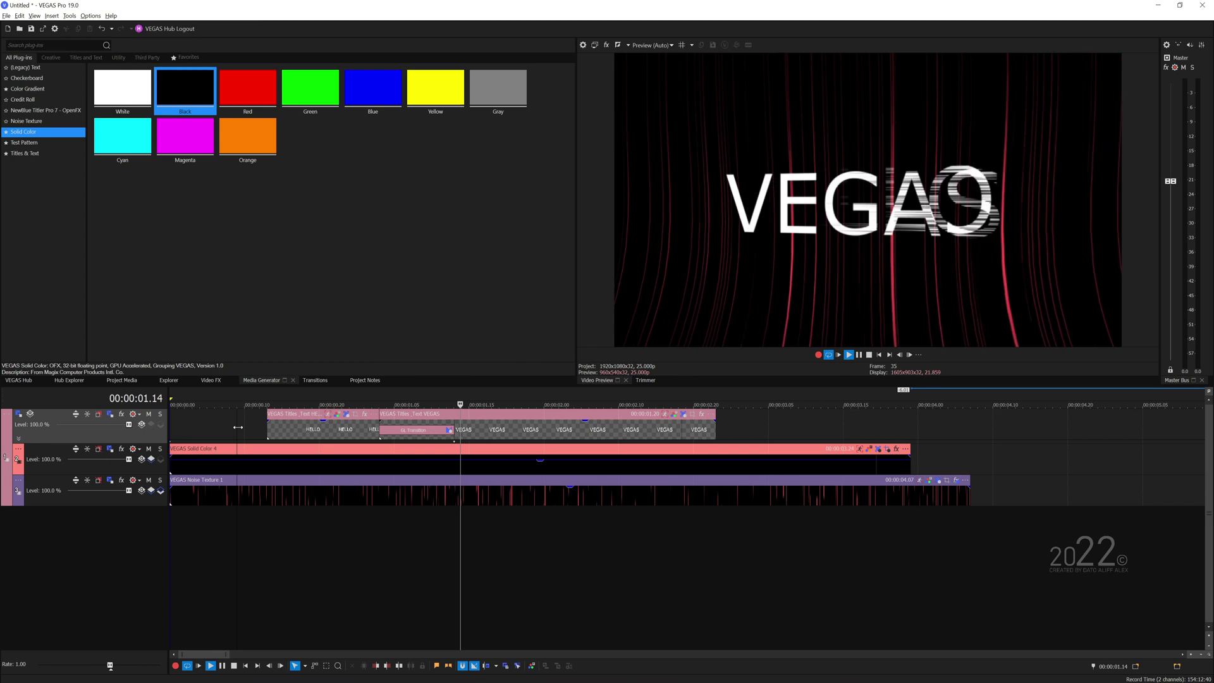
key("space")
left_click(312, 442)
left_click(371, 441)
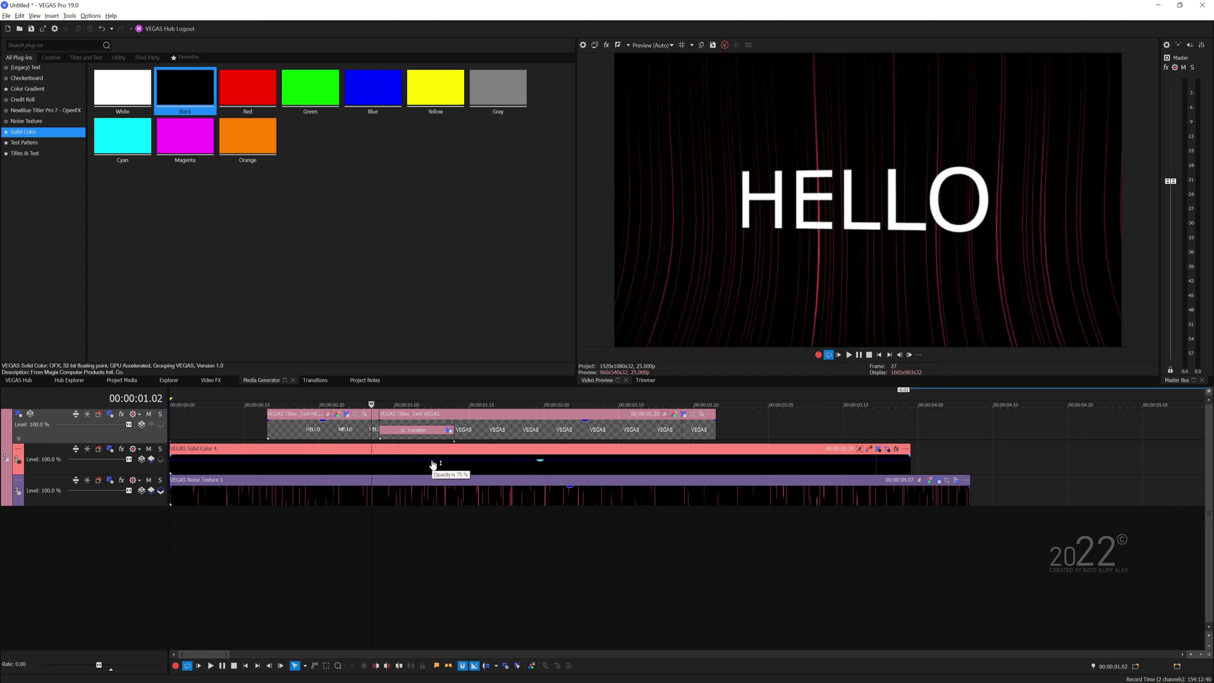
left_click(427, 487)
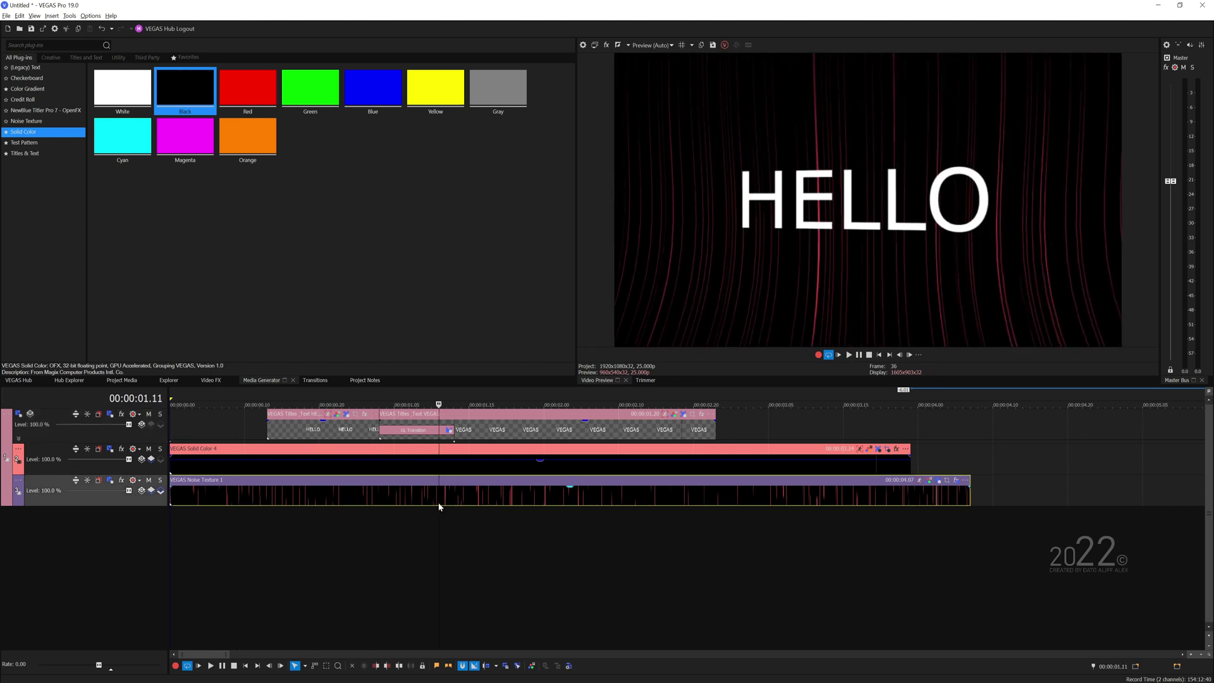
left_click(439, 496)
left_click(334, 522)
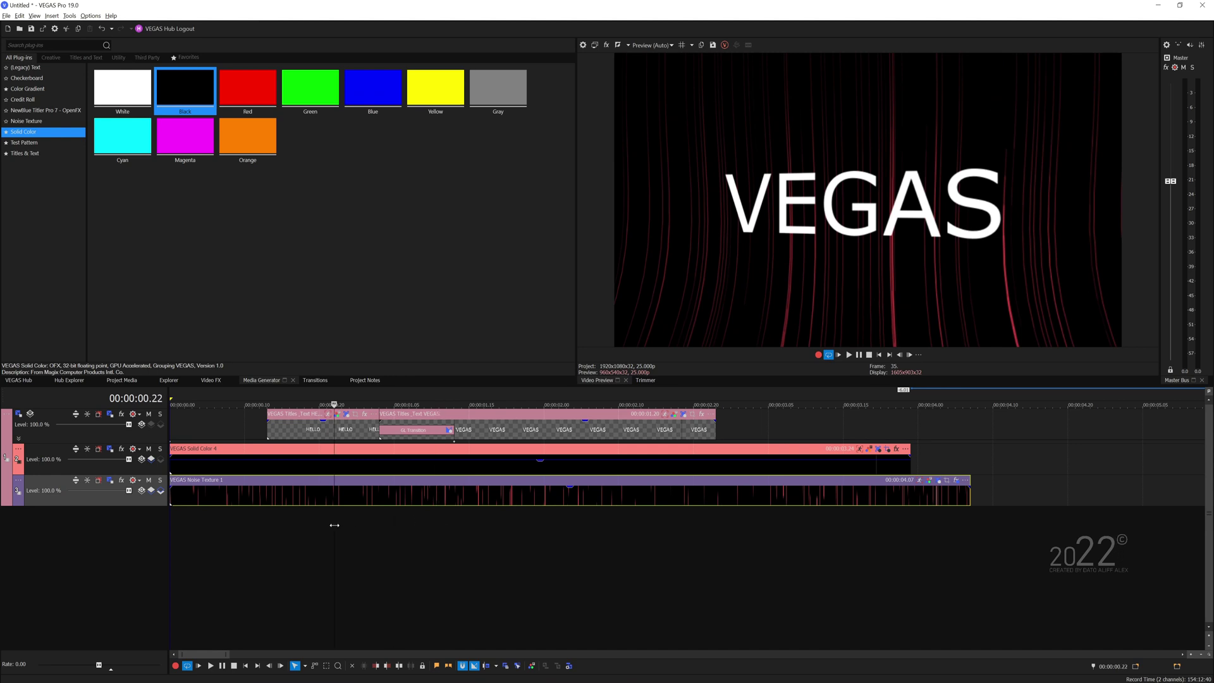